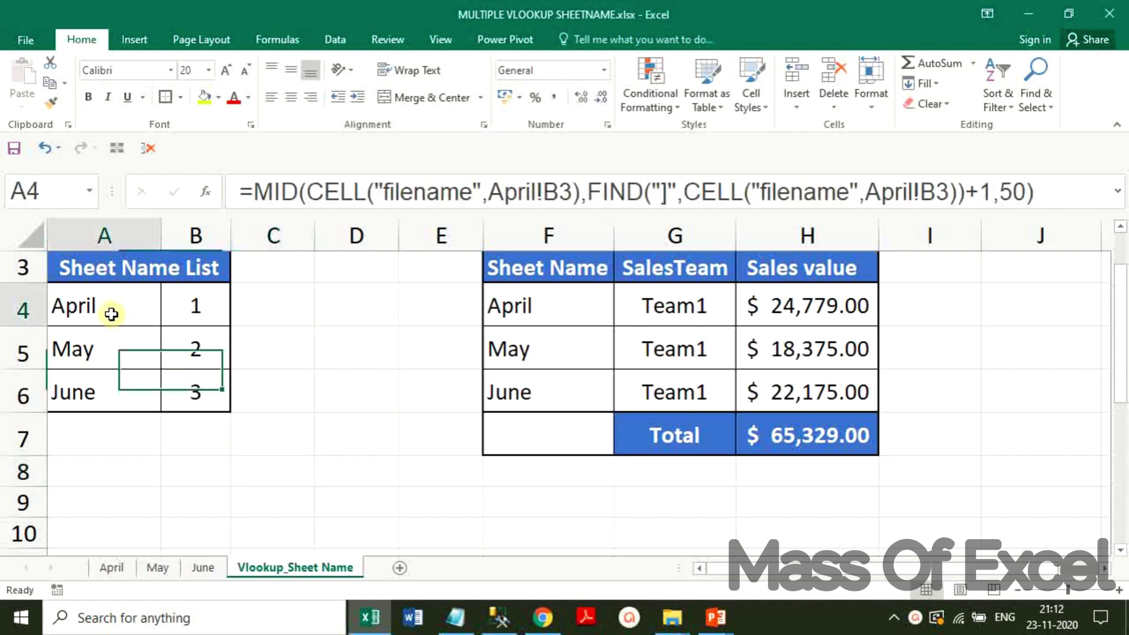
# Step: Examine the sheet-name formulas in A4:A6 and the Team1 sales value formula in H4
pyautogui.click(116, 344)
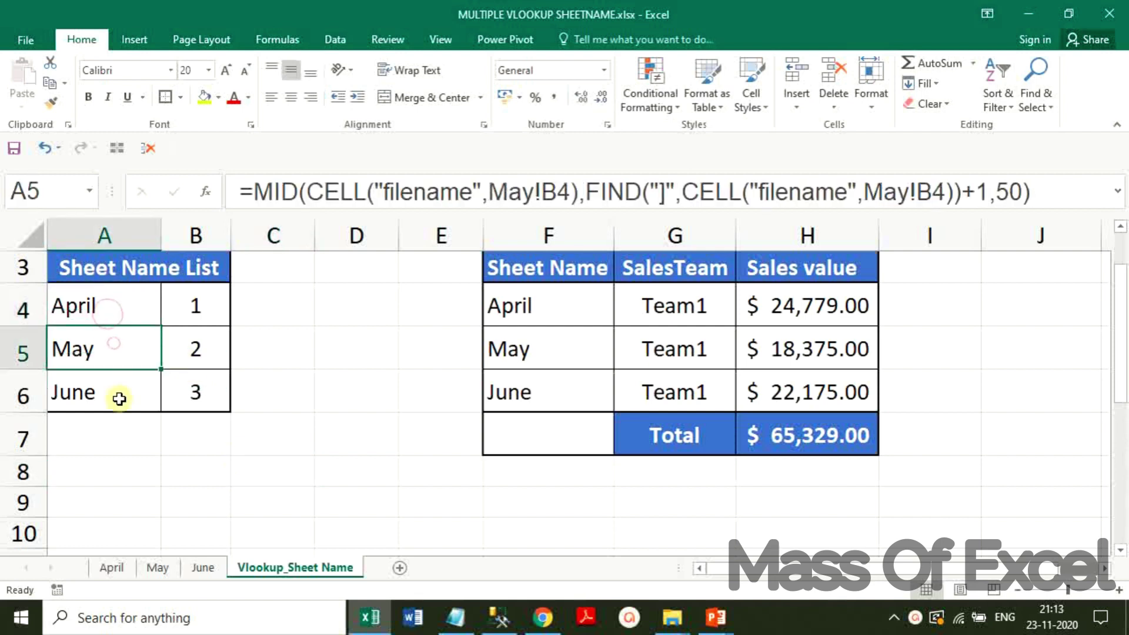
pyautogui.click(117, 394)
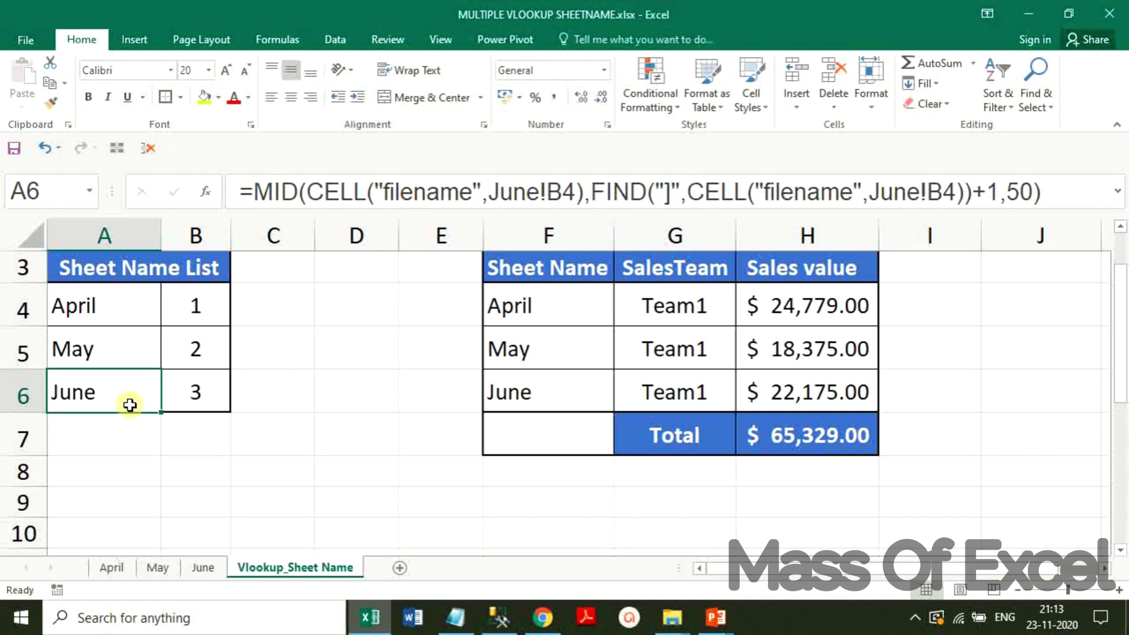
pyautogui.click(127, 311)
pyautogui.click(116, 341)
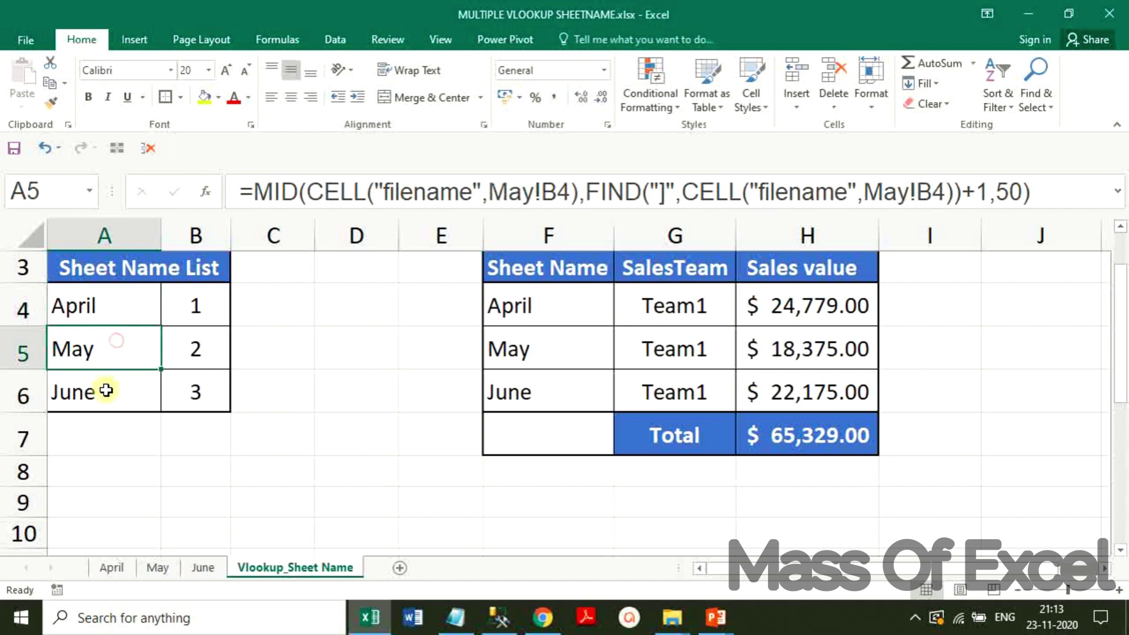
pyautogui.click(106, 390)
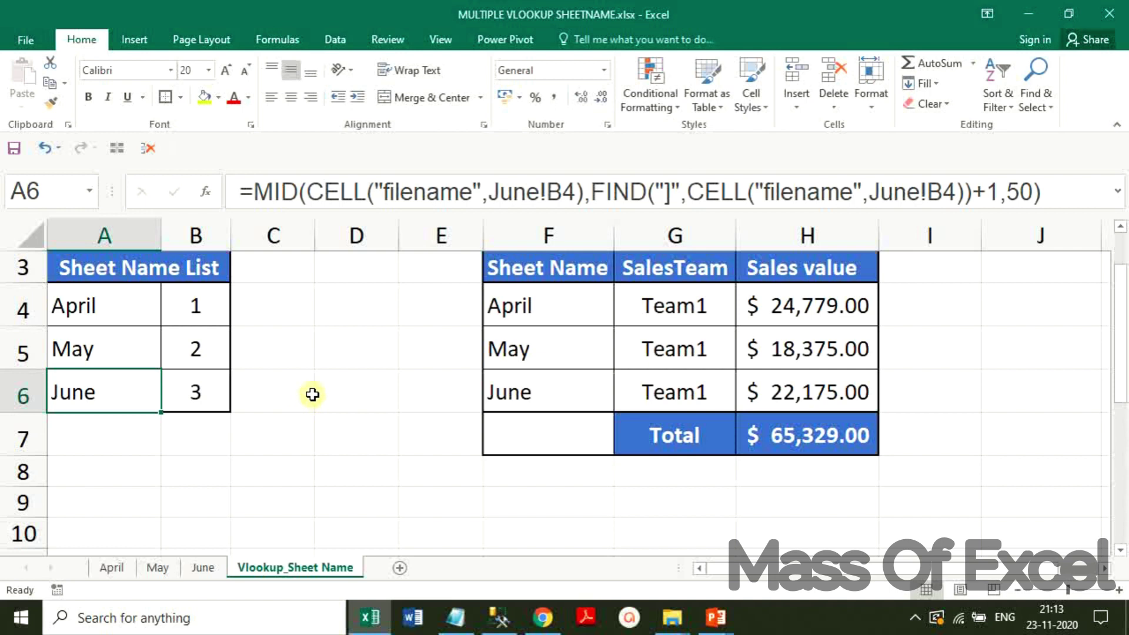
pyautogui.click(815, 307)
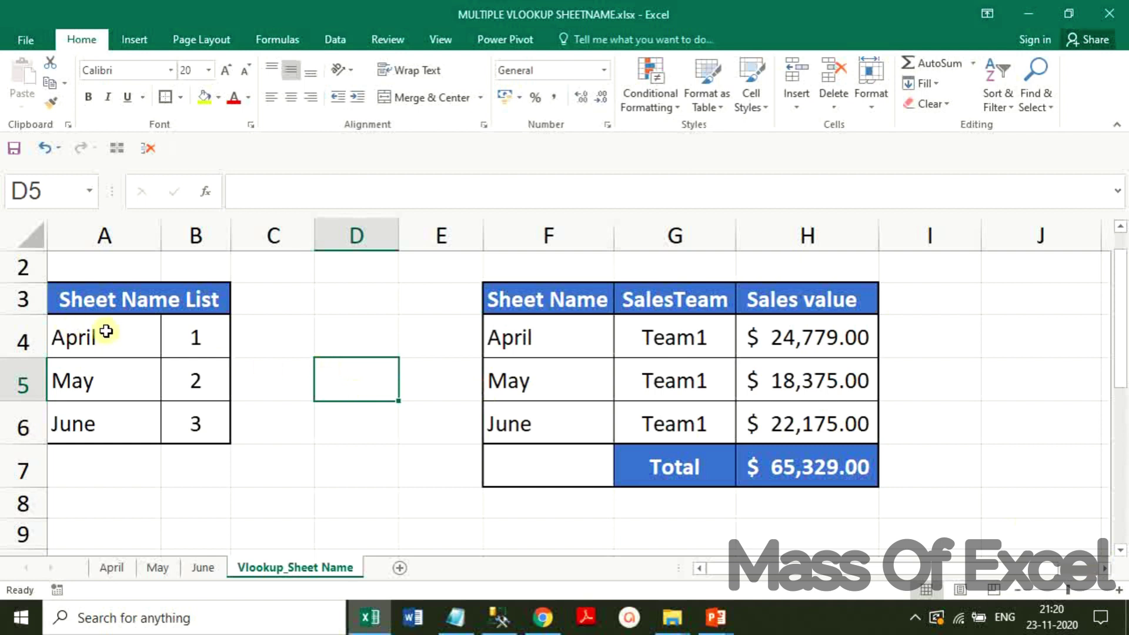
# Step: Clear the sheet names in A4:A6 and F4:F7 and the sales value formulas in H4:H6
pyautogui.moveTo(108, 331); pyautogui.dragTo(109, 430)
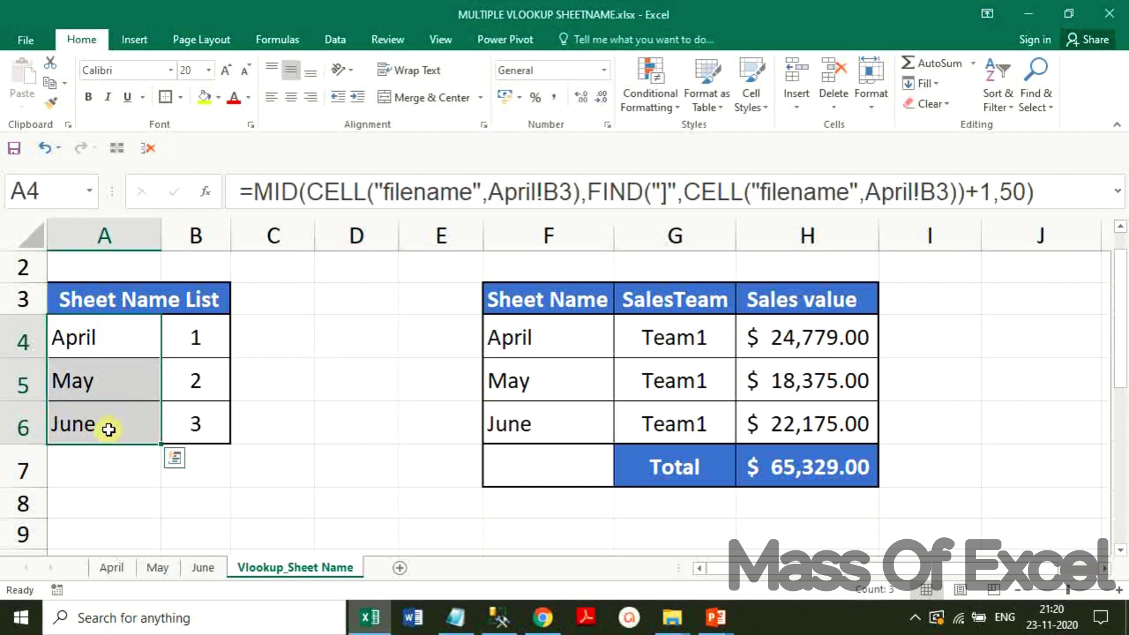
pyautogui.press('Delete')
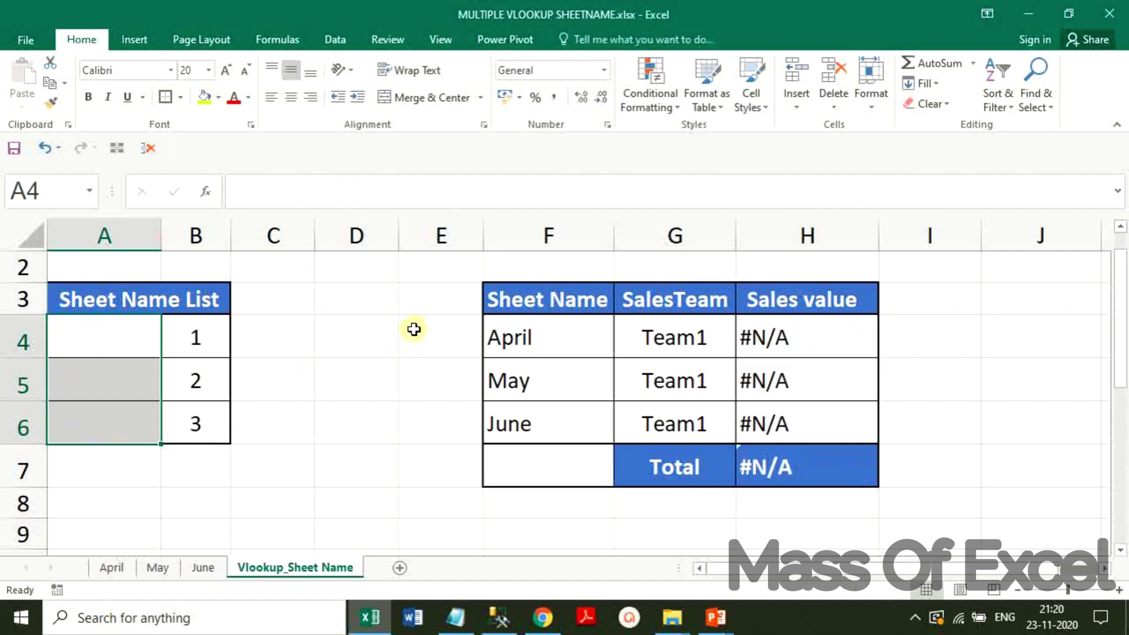
pyautogui.moveTo(529, 327); pyautogui.dragTo(538, 450)
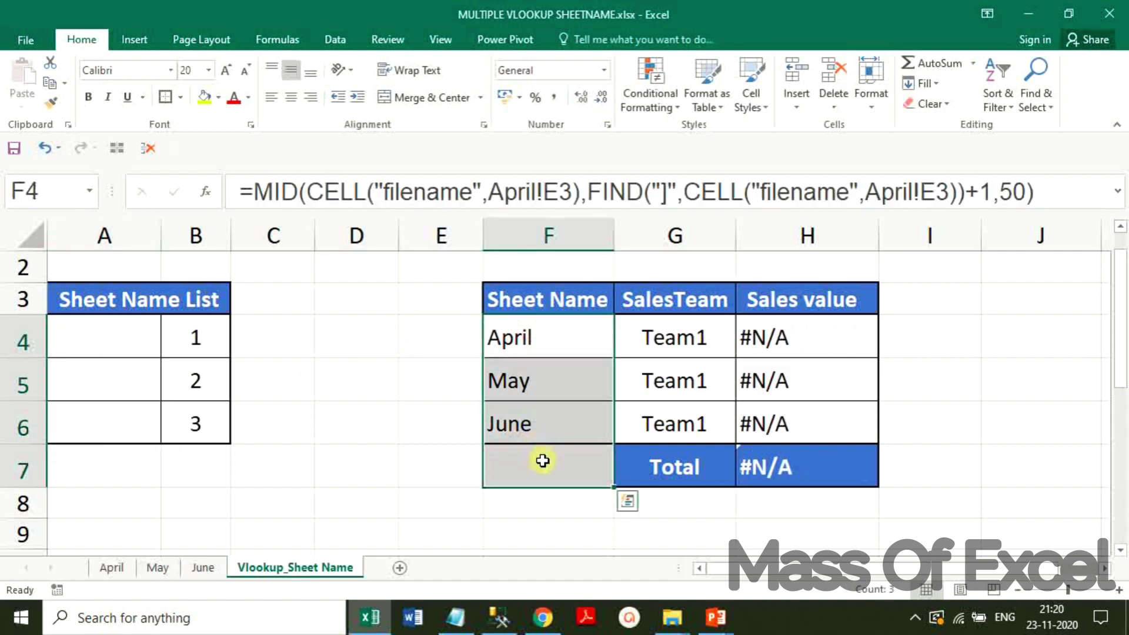
pyautogui.press('Delete')
pyautogui.moveTo(805, 338); pyautogui.dragTo(812, 421)
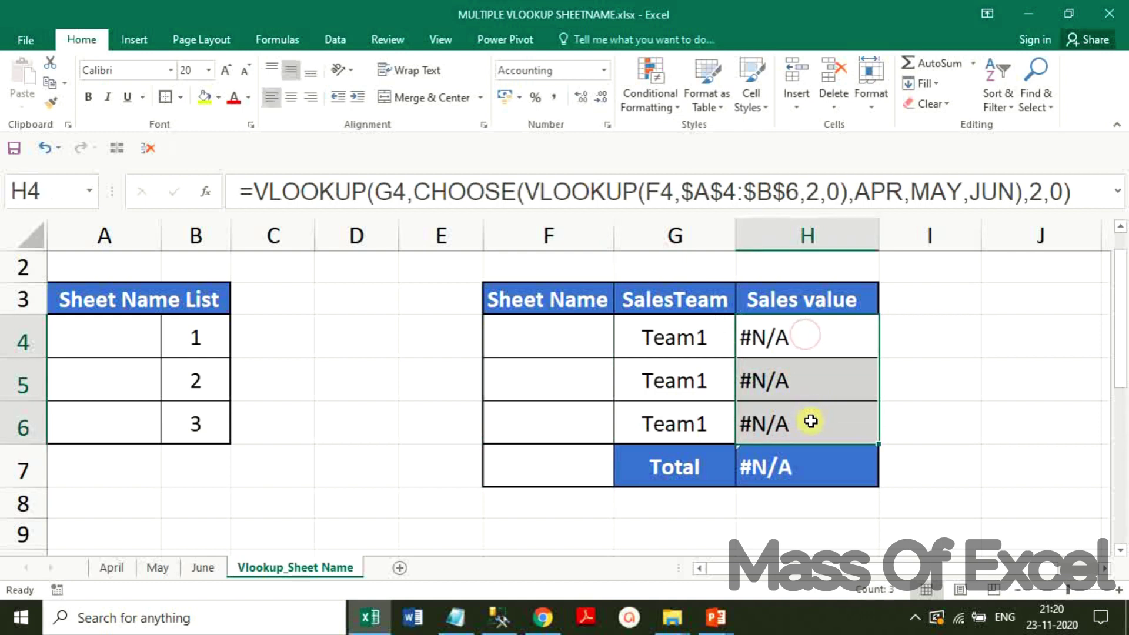
pyautogui.press('Delete')
pyautogui.click(118, 352)
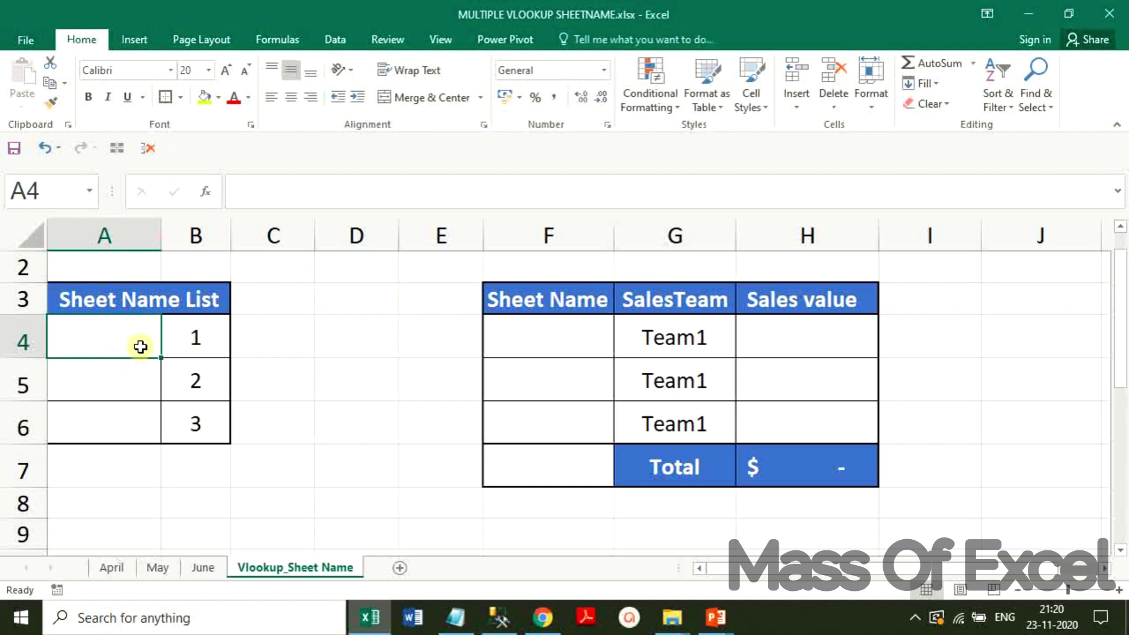
pyautogui.click(200, 338)
pyautogui.click(202, 382)
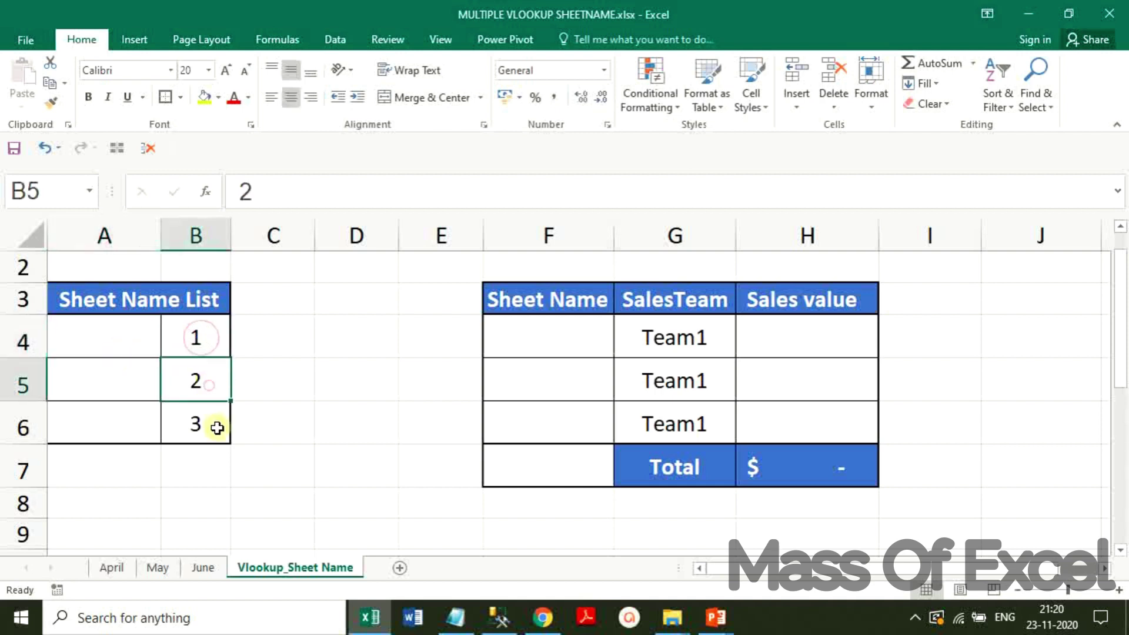
pyautogui.click(215, 426)
pyautogui.click(106, 355)
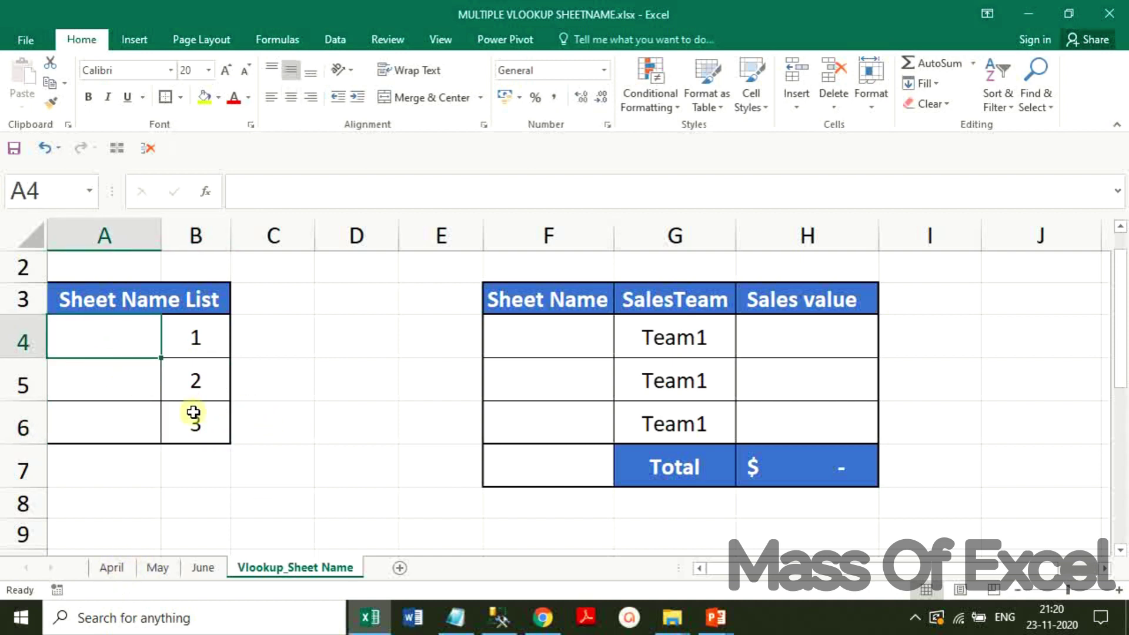
# Step: Enter the formula =CELL("filename") in cell C4
pyautogui.click(296, 351)
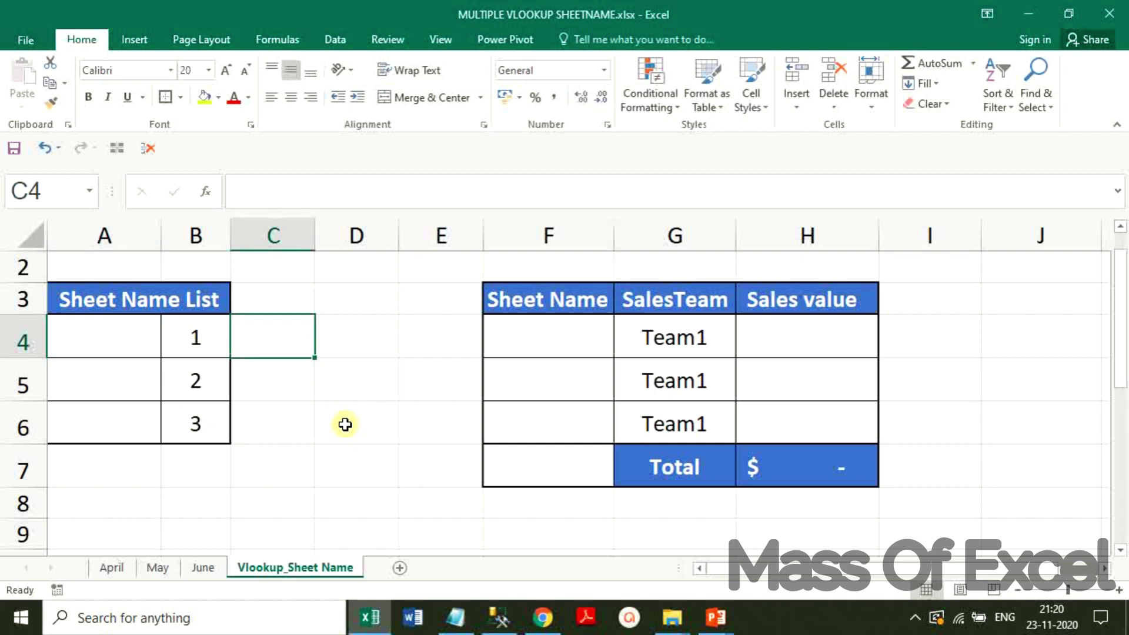
pyautogui.write('=cell')
pyautogui.press('Tab')
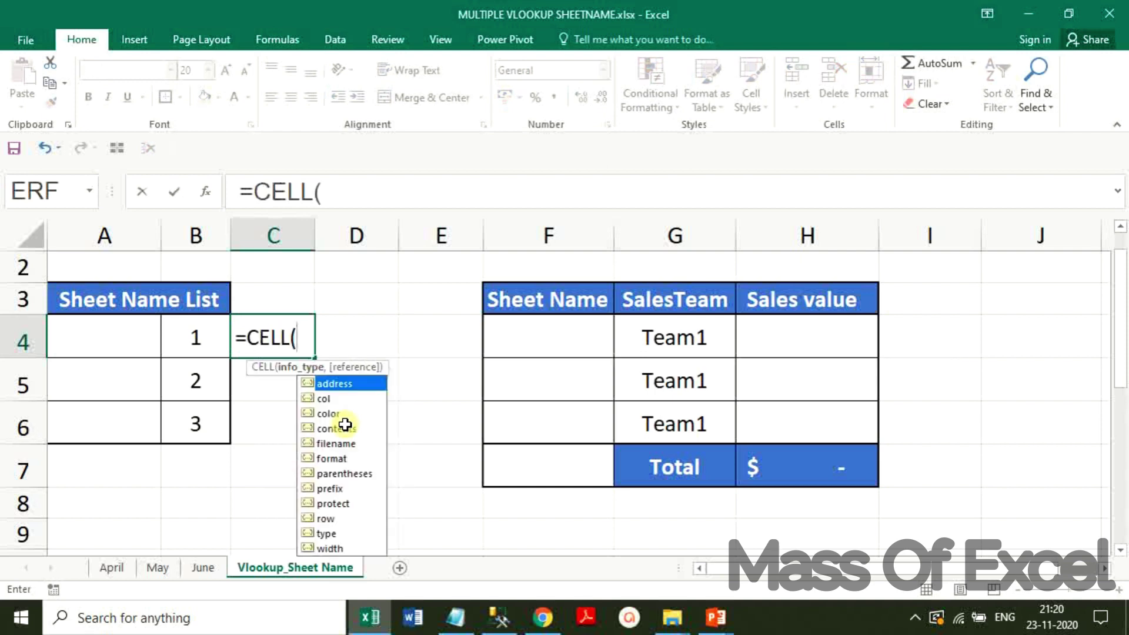
pyautogui.press('Down')
pyautogui.press('Down')
pyautogui.press('Down')
pyautogui.press('Down')
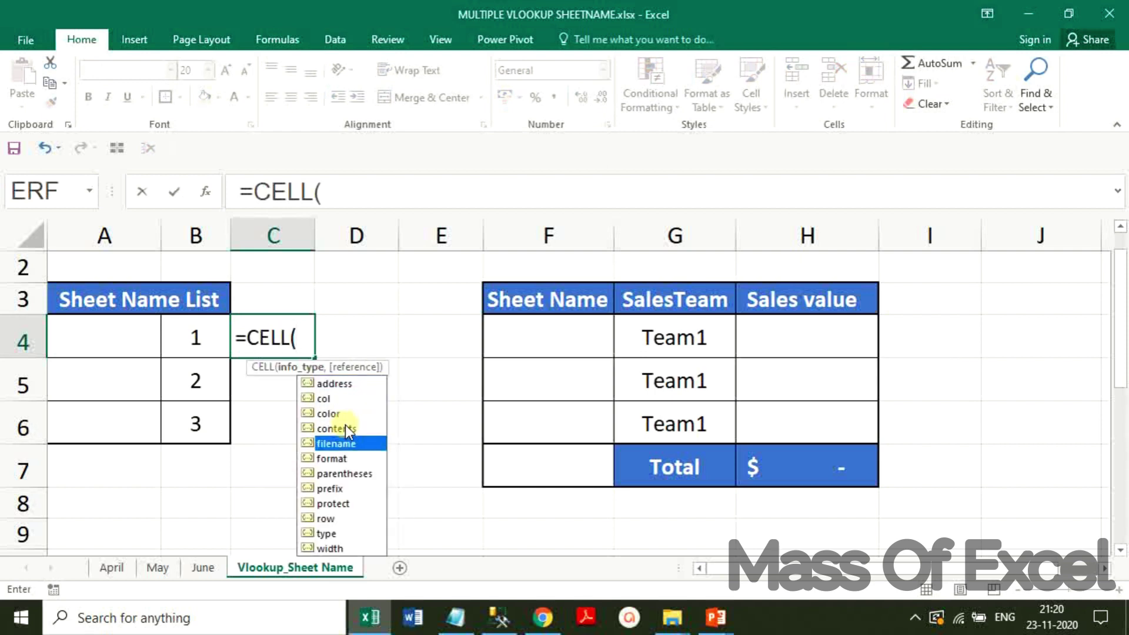
pyautogui.press('Tab')
pyautogui.write(')')
pyautogui.press('Return')
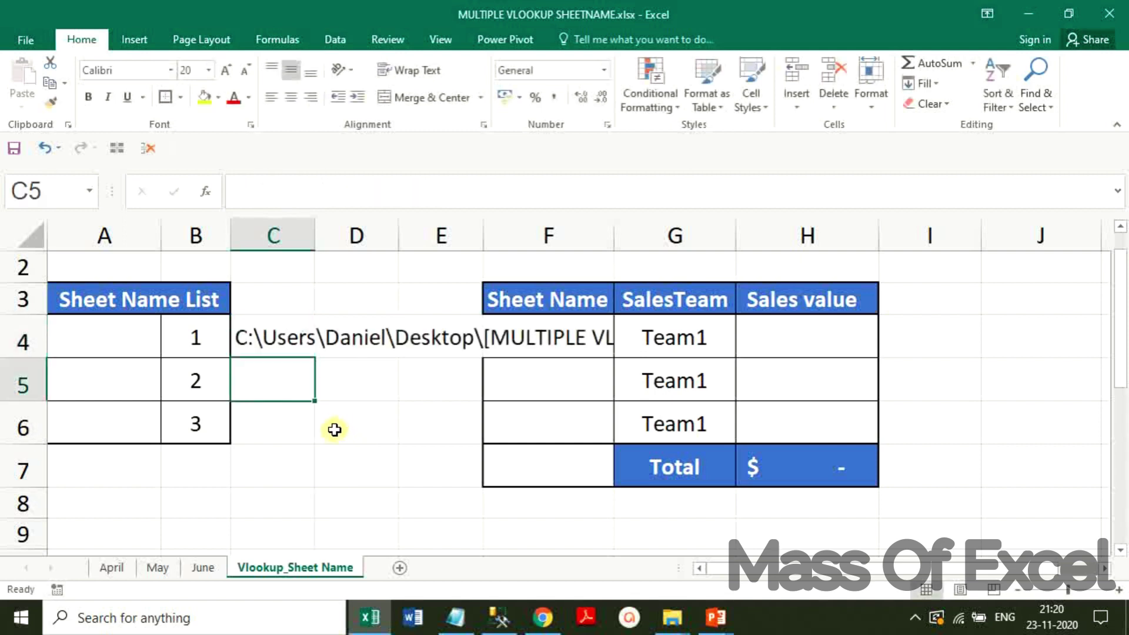
# Step: Move the CELL formula from C4 to C2 to read its full path, and delete it
pyautogui.click(332, 435)
pyautogui.click(251, 349)
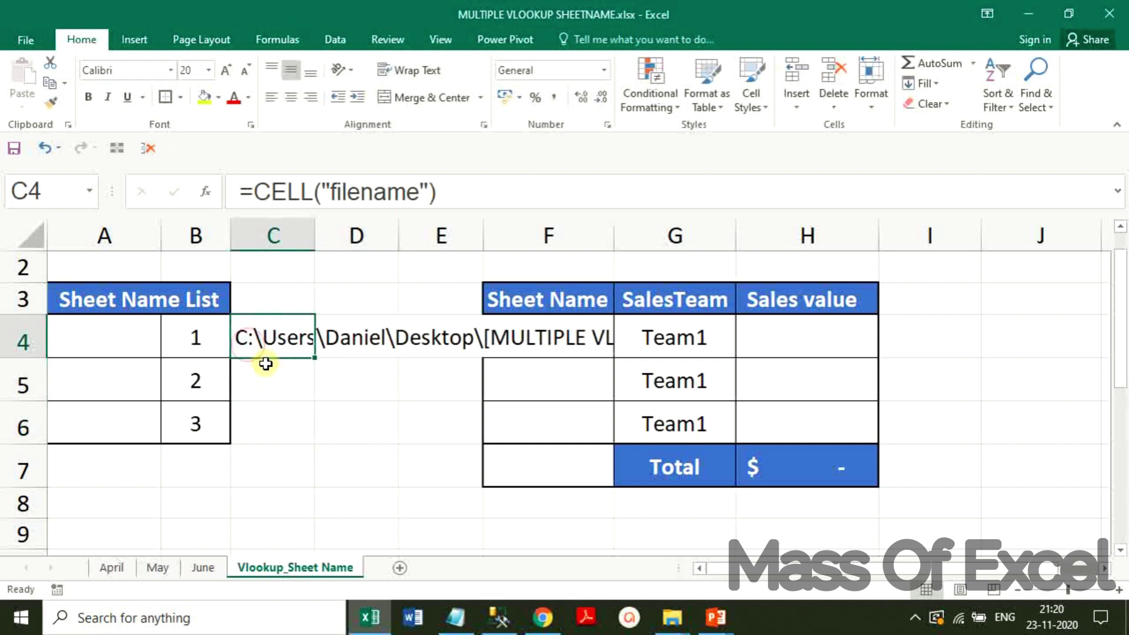
pyautogui.moveTo(266, 358); pyautogui.dragTo(247, 265)
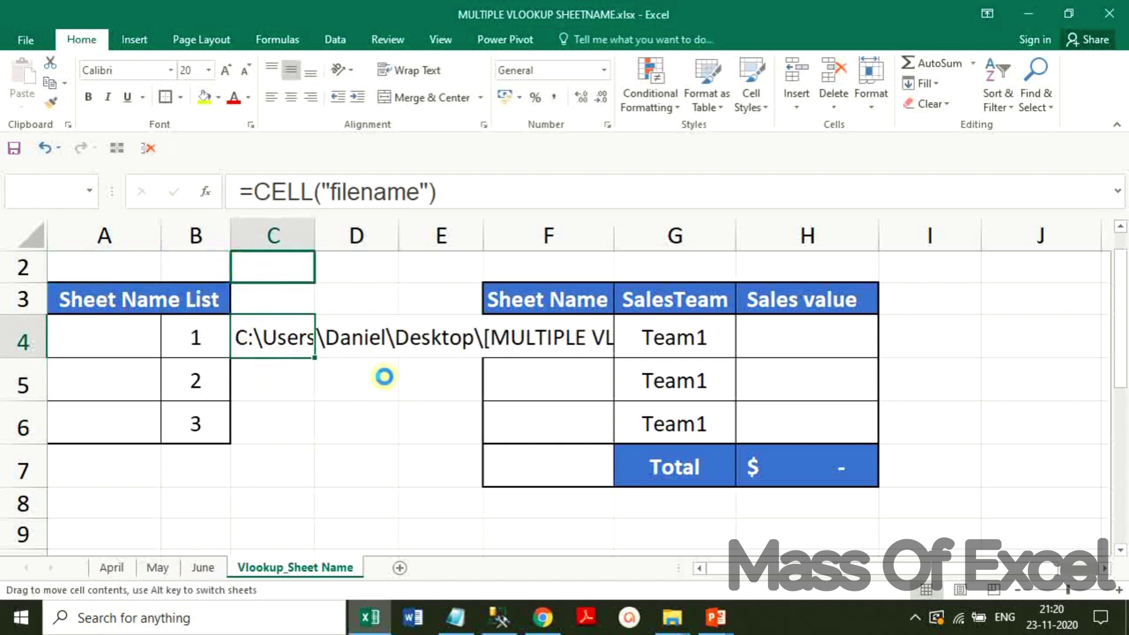
pyautogui.scroll(1, 388, 406)
pyautogui.click(298, 435)
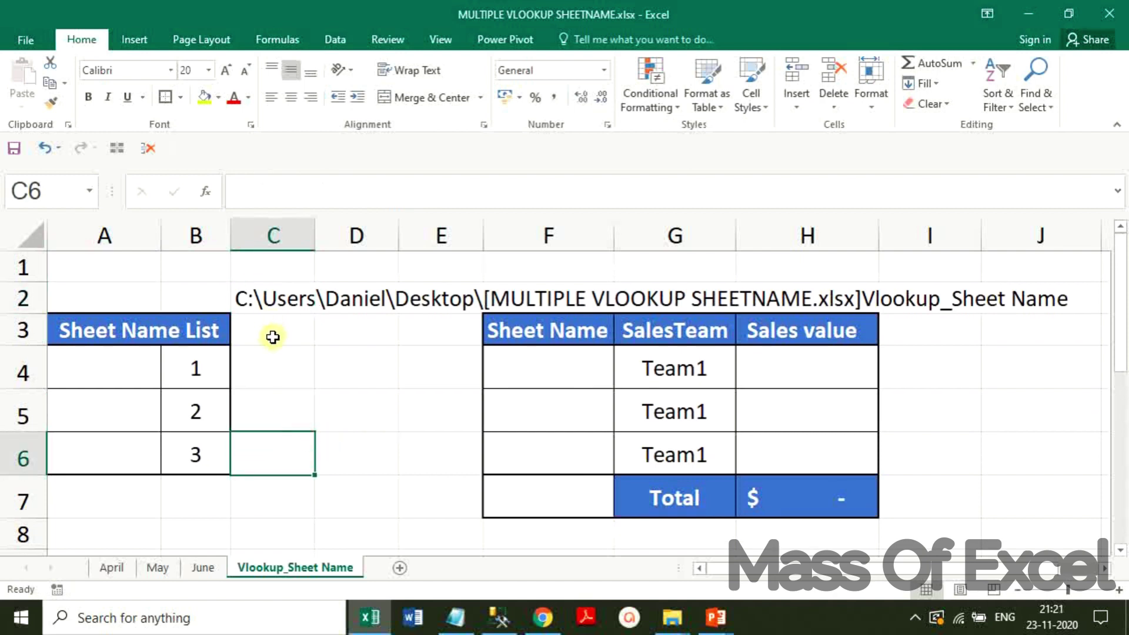
pyautogui.click(263, 298)
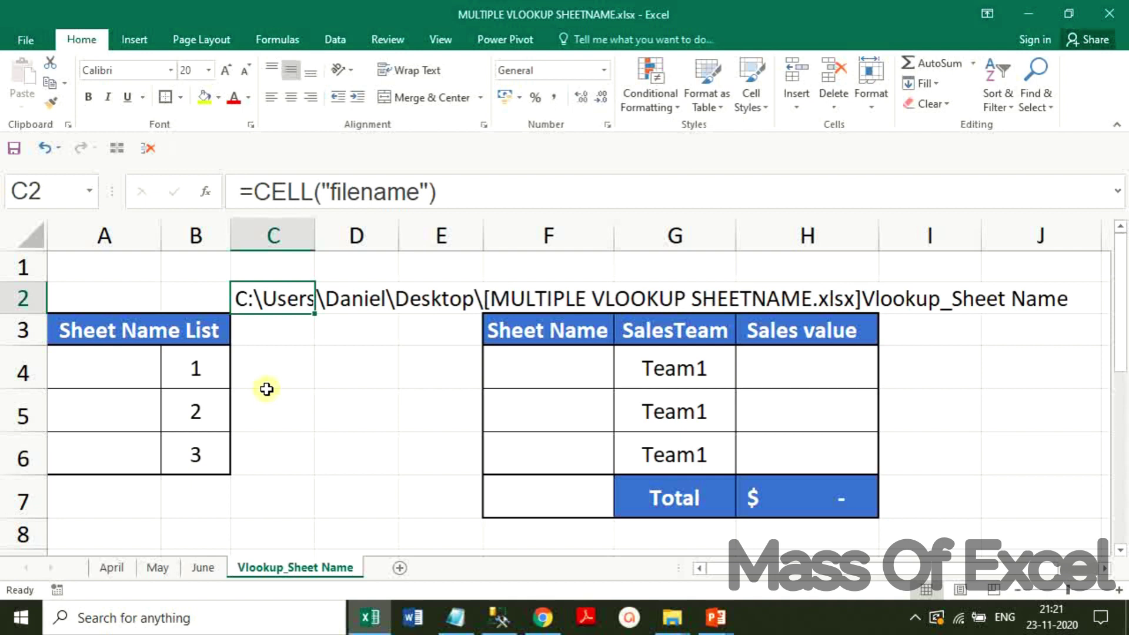
pyautogui.press('Delete')
# Step: Begin a MID formula in A4 with a nested CELL function that uses the "filename" info type
pyautogui.click(109, 372)
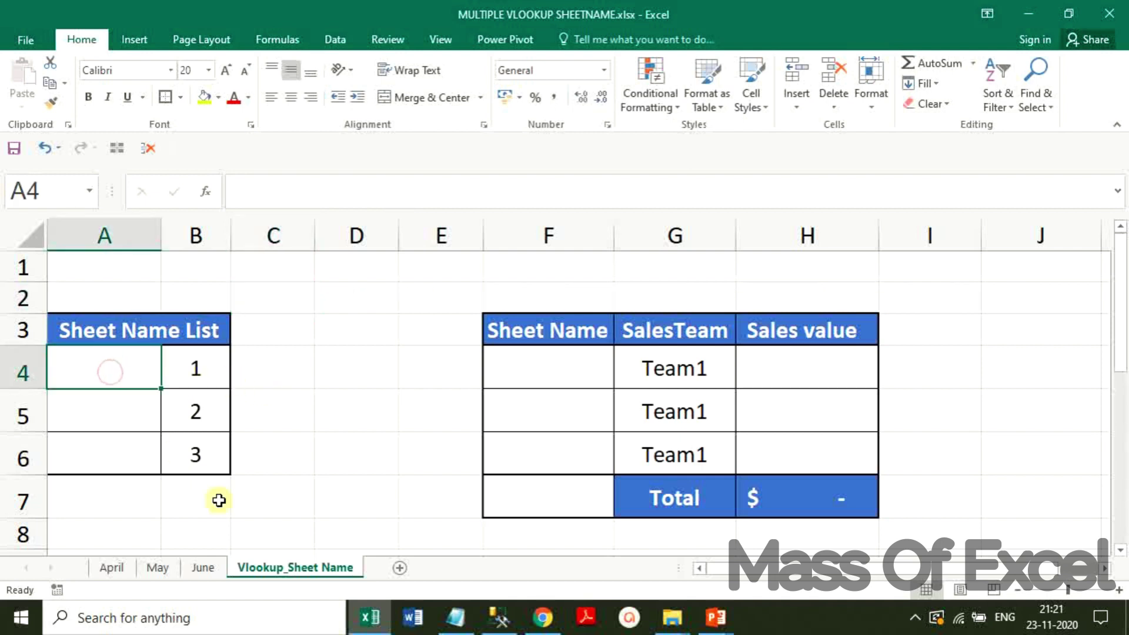
pyautogui.write('=')
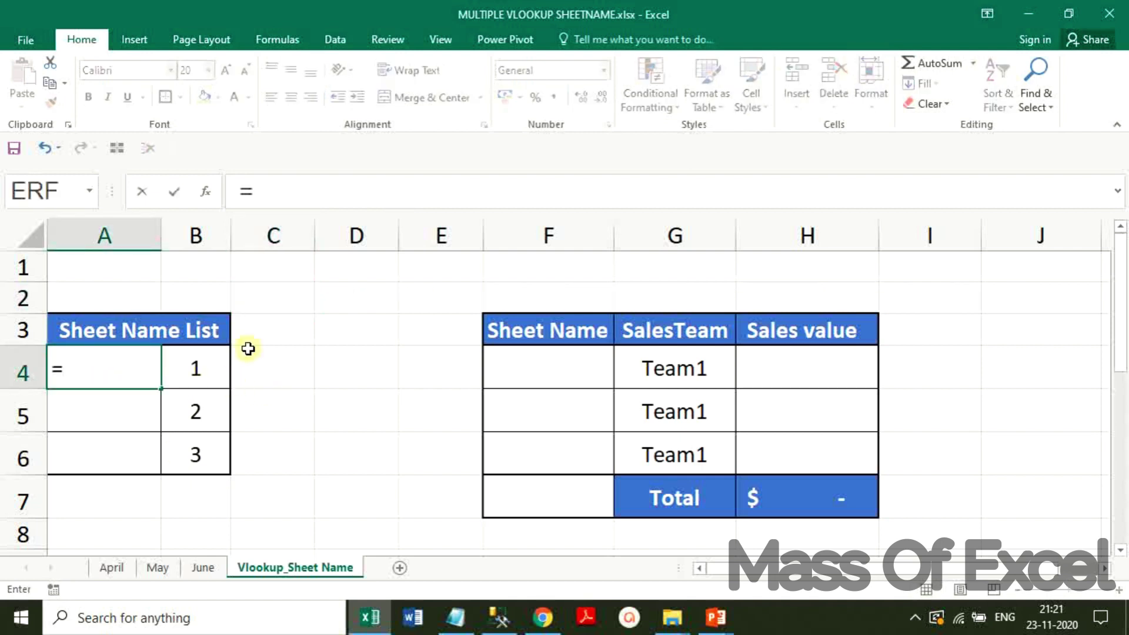
pyautogui.write('mid')
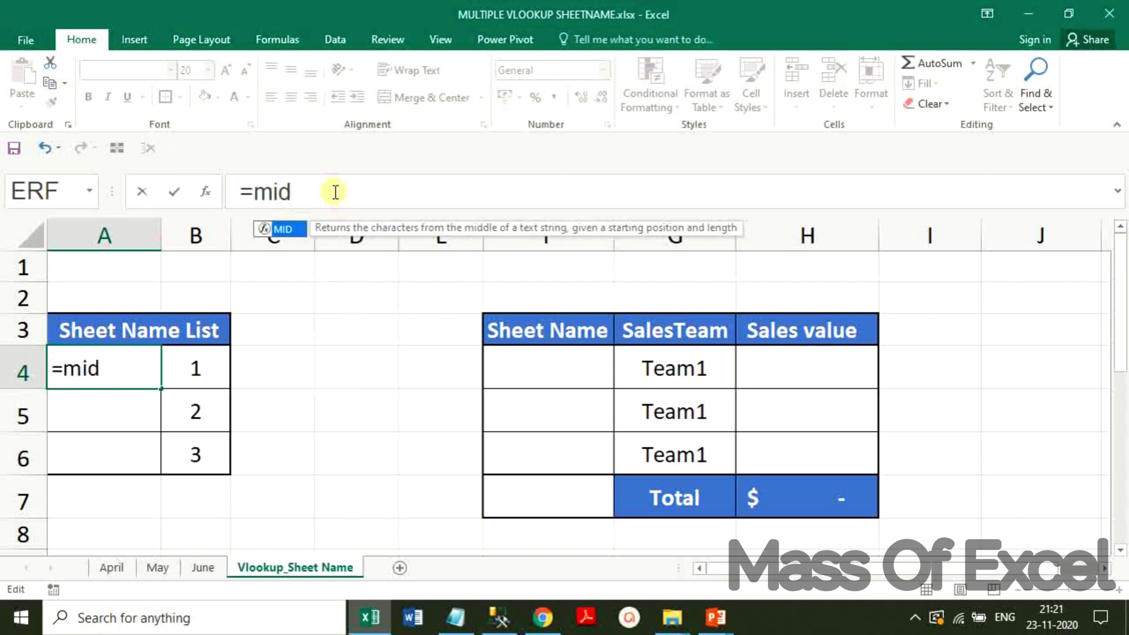
pyautogui.press('Tab')
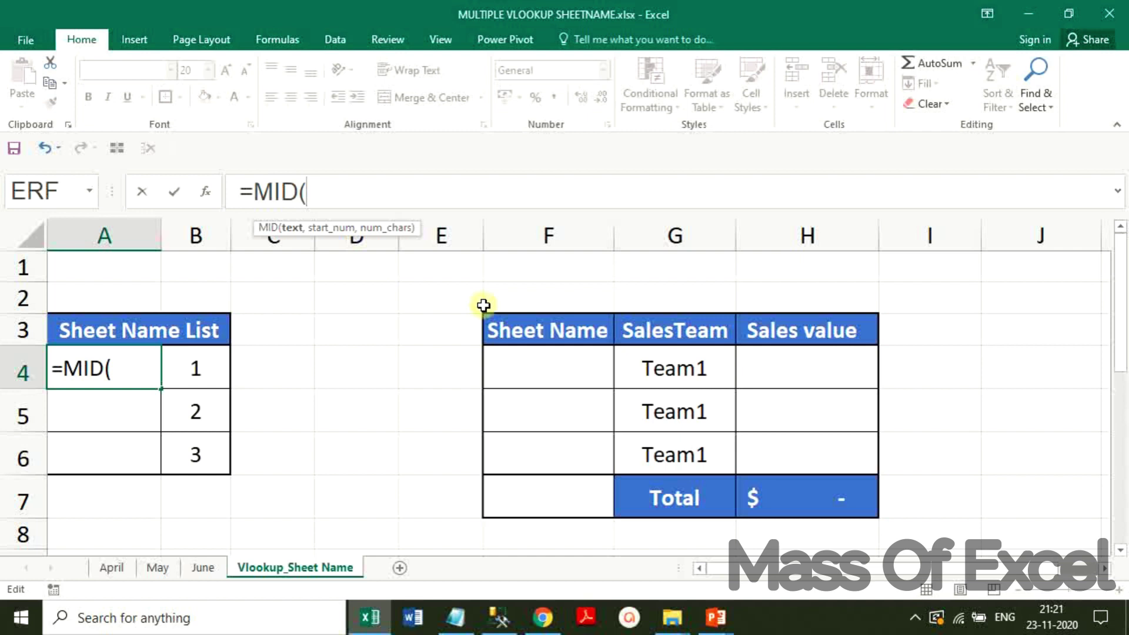
pyautogui.write('cel')
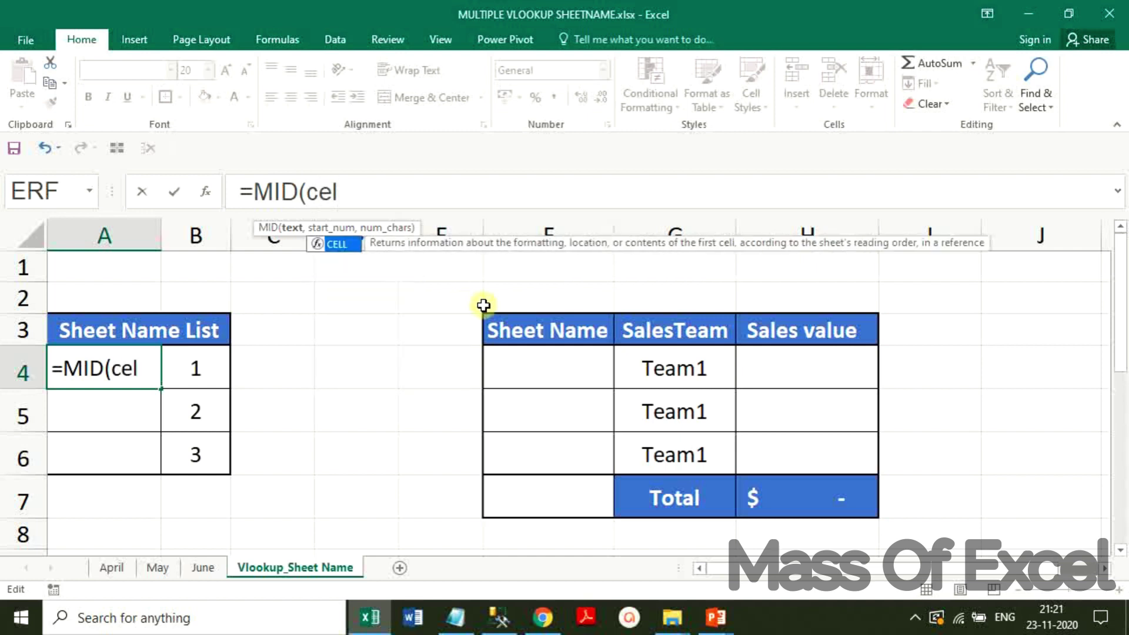
pyautogui.press('Tab')
pyautogui.press('Down')
pyautogui.press('Down')
pyautogui.press('Down')
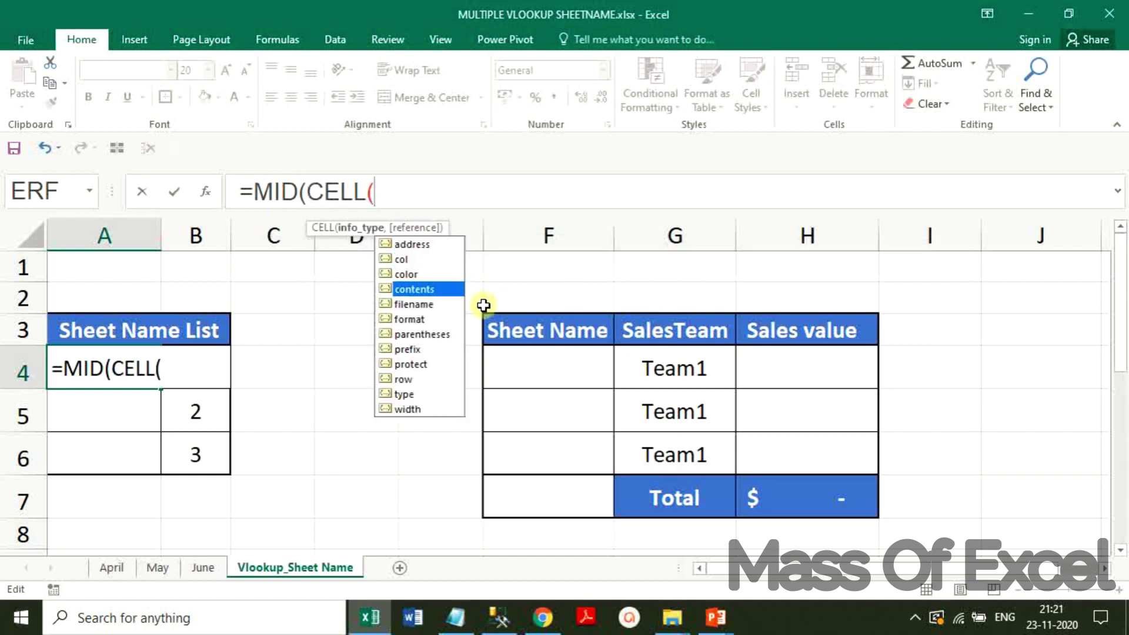
pyautogui.press('Down')
pyautogui.press('Tab')
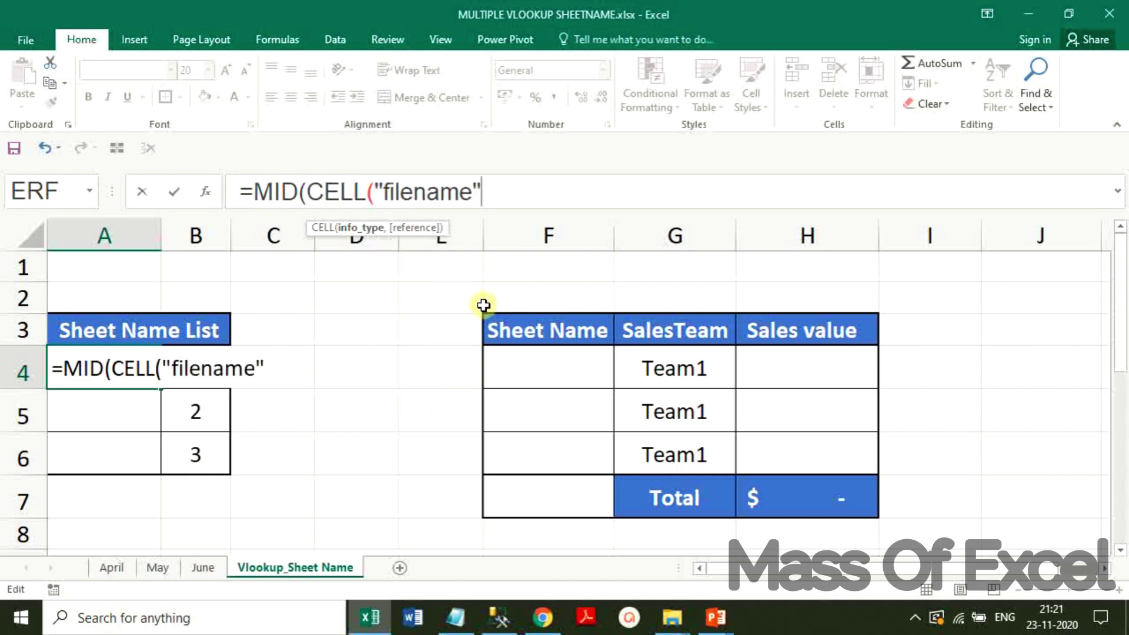
# Step: Reference cell B3 of the April sheet in the CELL function and close it as MID's text argument
pyautogui.write(',')
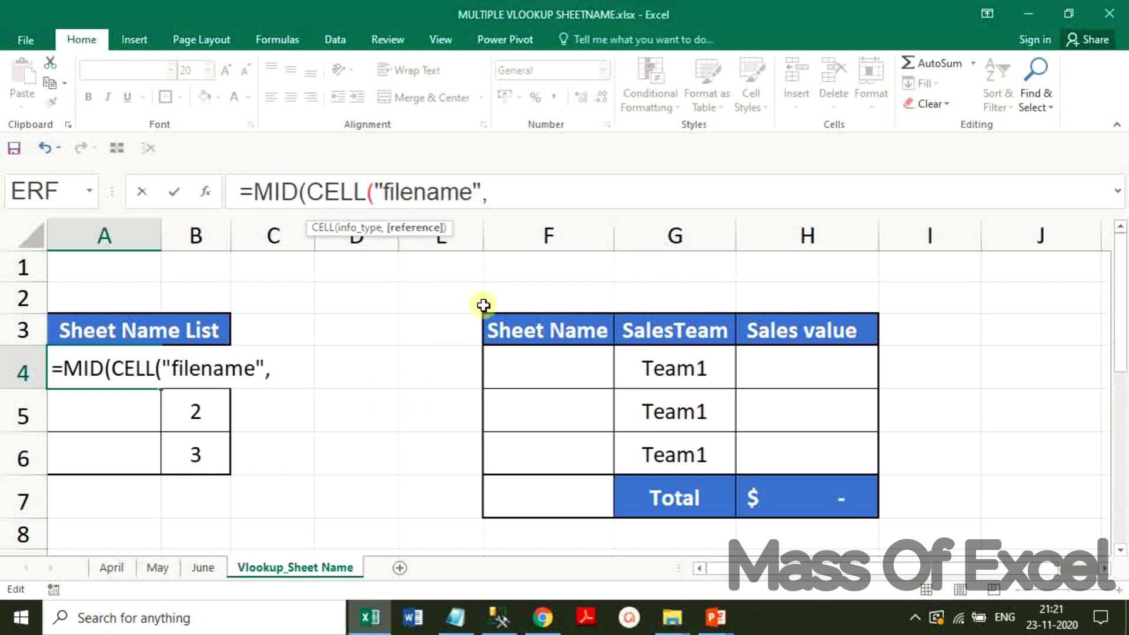
pyautogui.click(121, 567)
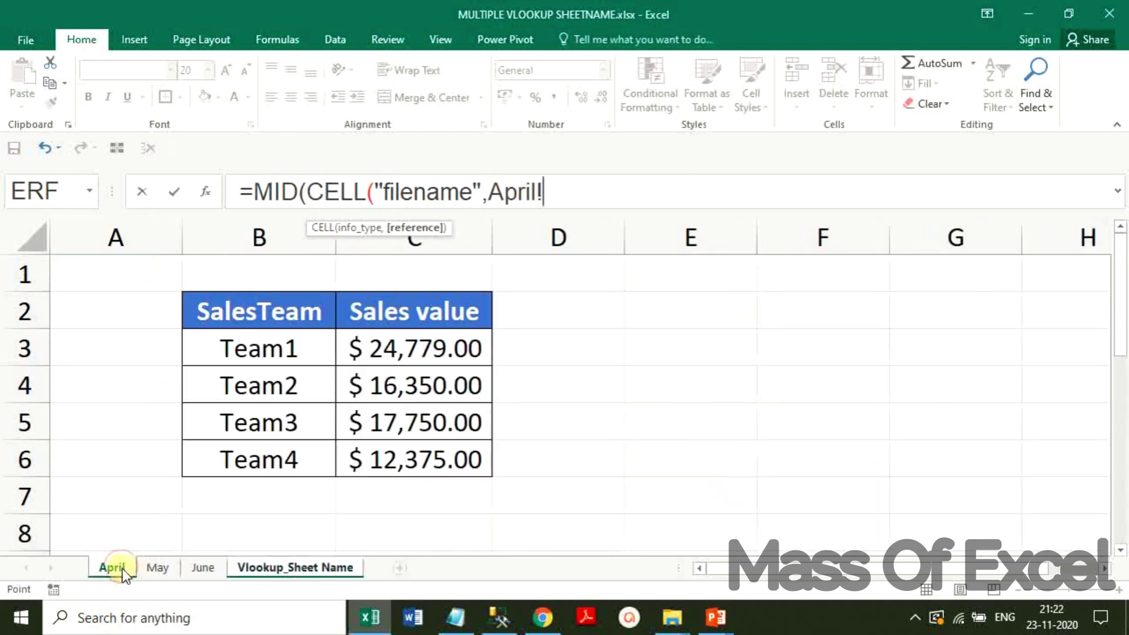
pyautogui.click(245, 349)
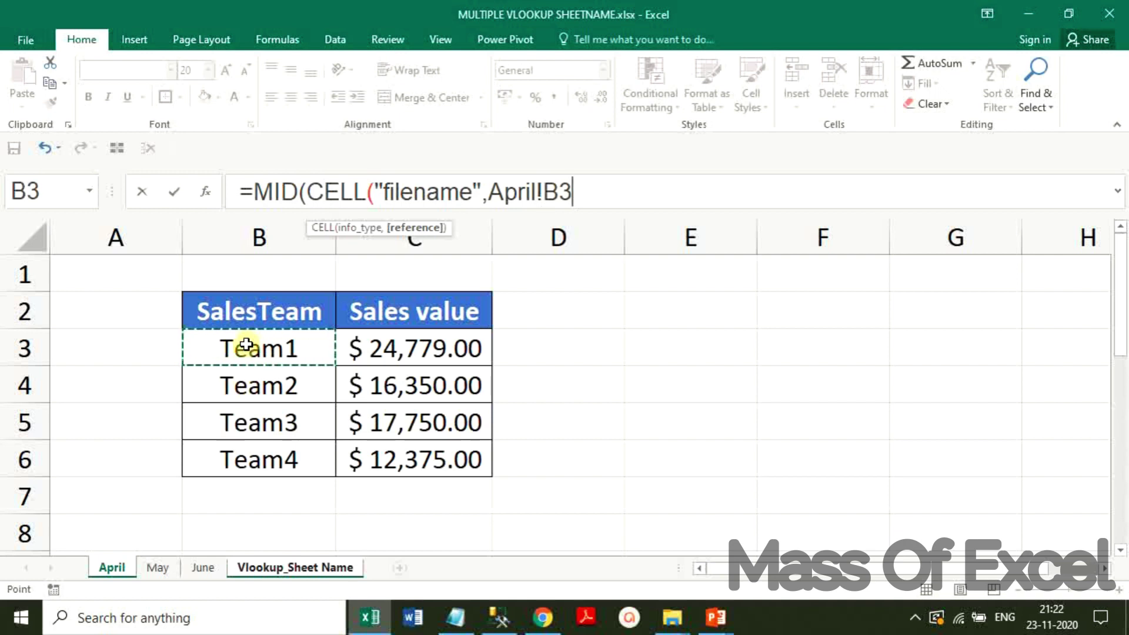
pyautogui.write(')')
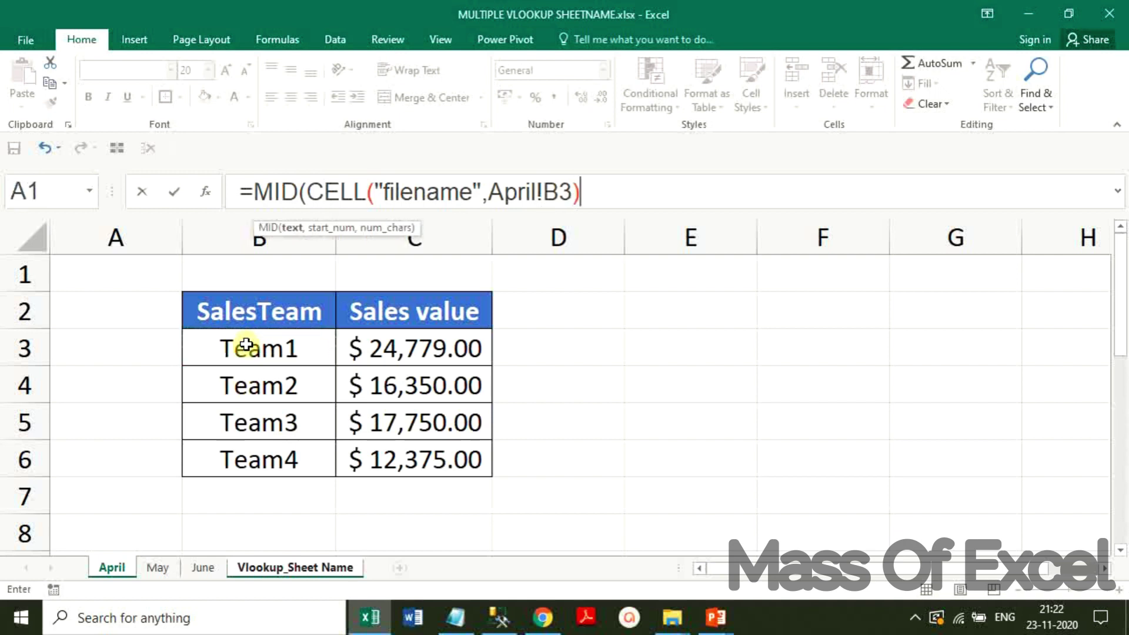
pyautogui.write(',')
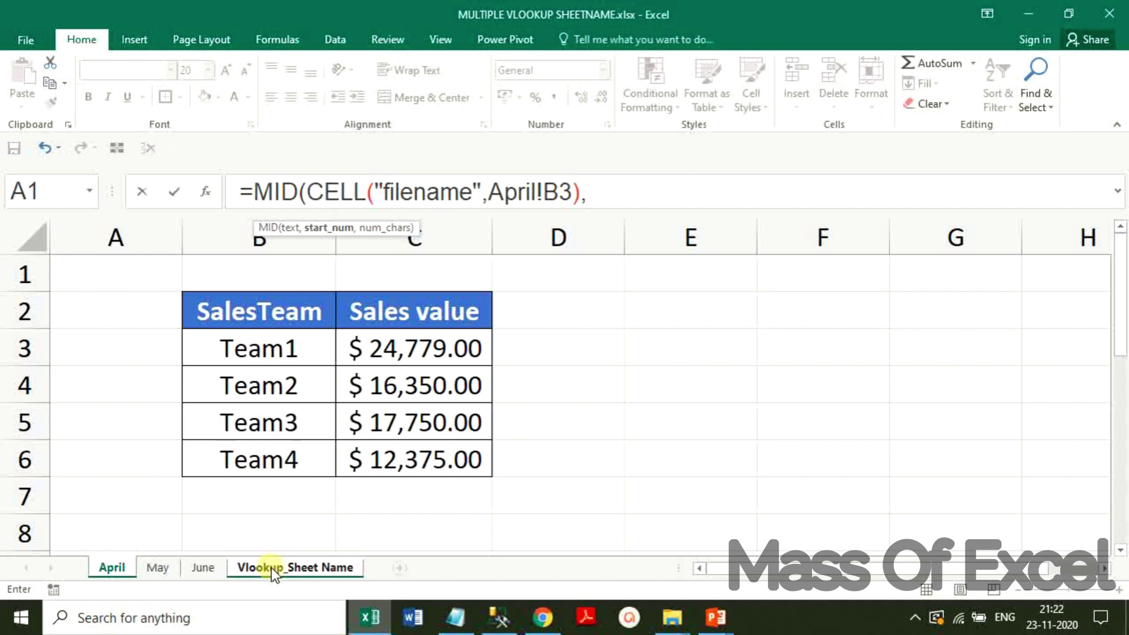
# Step: Add a nested FIND function as MID's start argument, searching for "]" within a copy of the CELL("filename",April!B3) expression
pyautogui.write('find')
pyautogui.press('Tab')
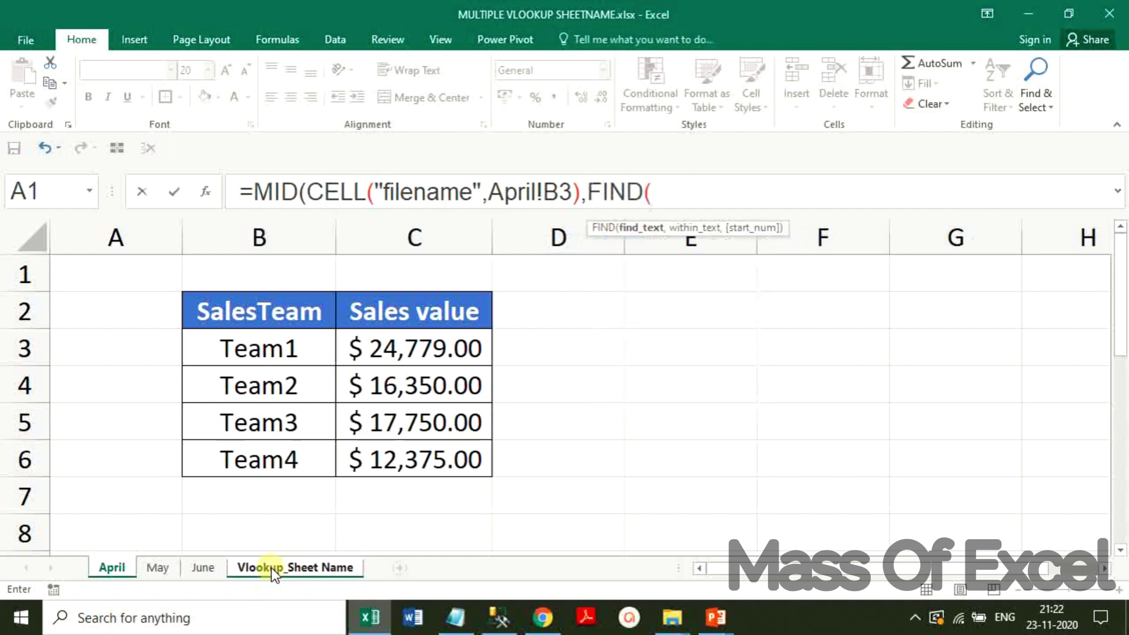
pyautogui.write('"]",')
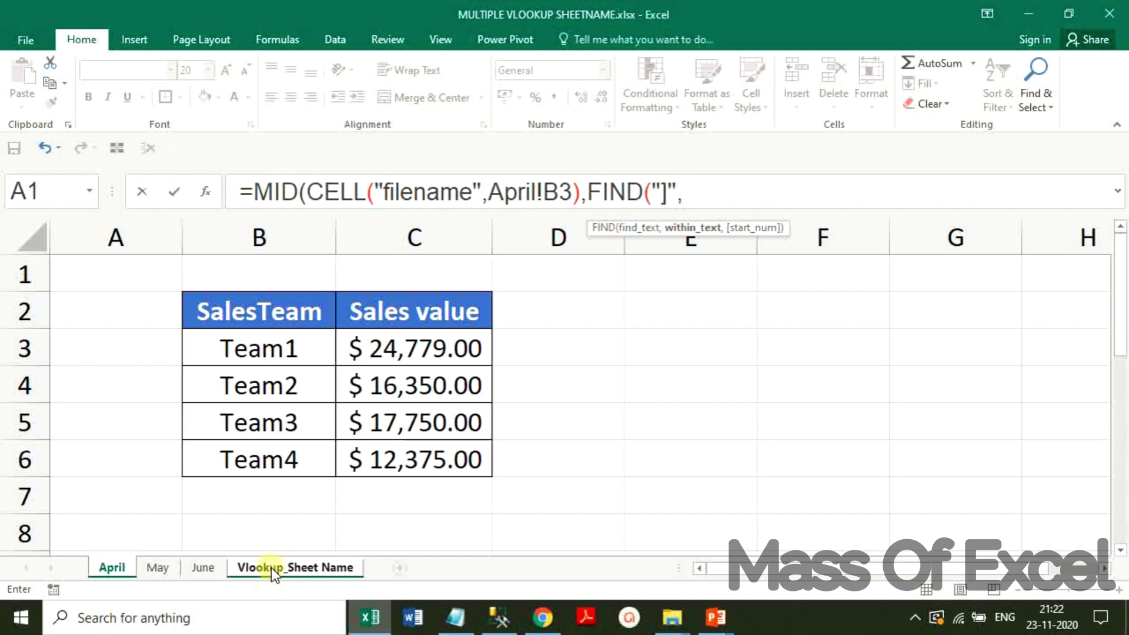
pyautogui.moveTo(306, 197); pyautogui.dragTo(580, 193)
pyautogui.click(687, 189)
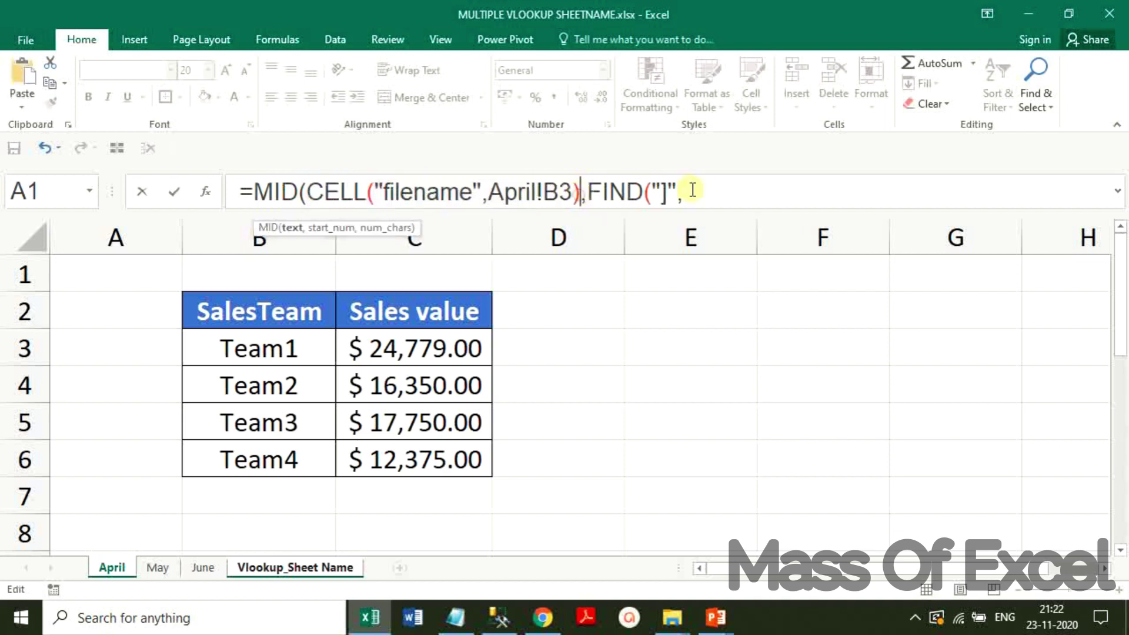
pyautogui.hotkey('ctrl', 'v')
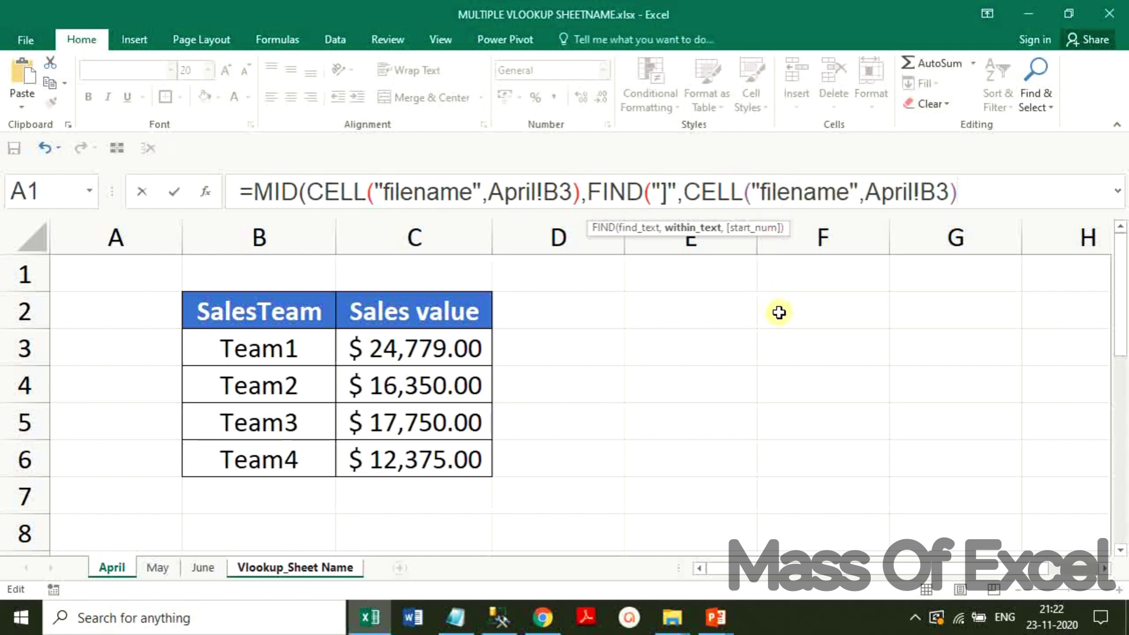
# Step: Close FIND, add 1 to its result, and finish the MID formula with 50 as the number of characters
pyautogui.write(')+')
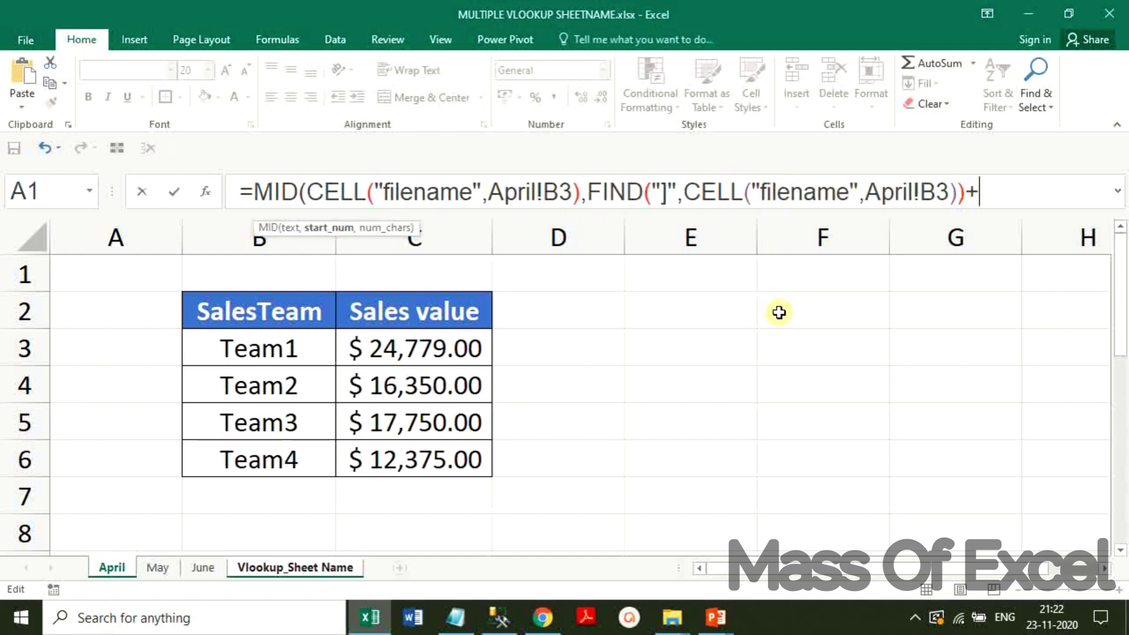
pyautogui.write('1,')
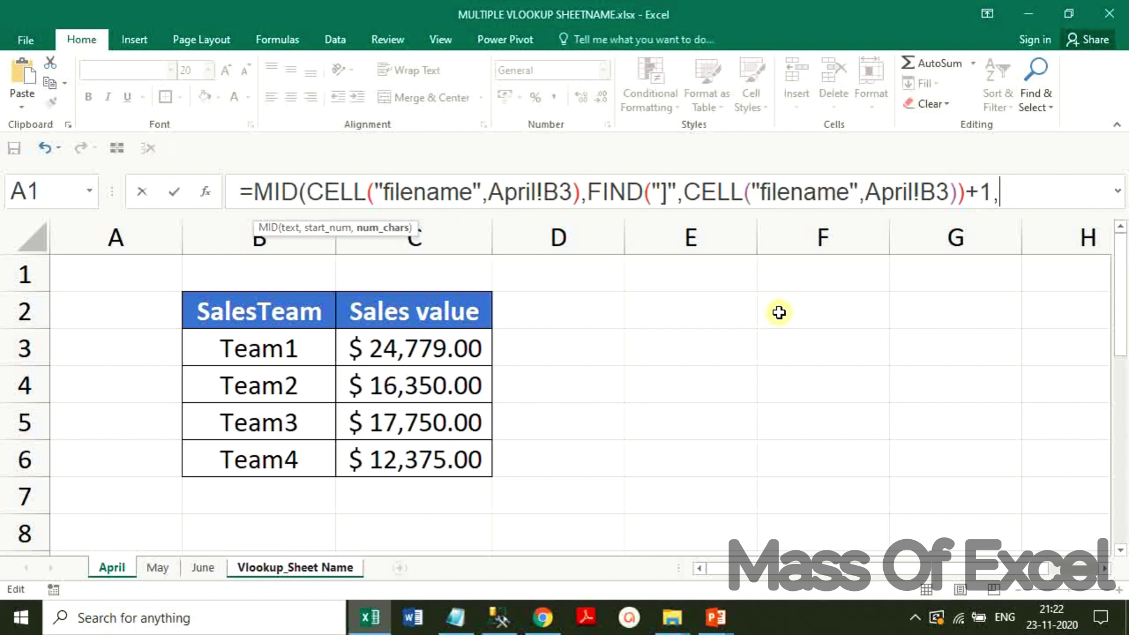
pyautogui.write('50)')
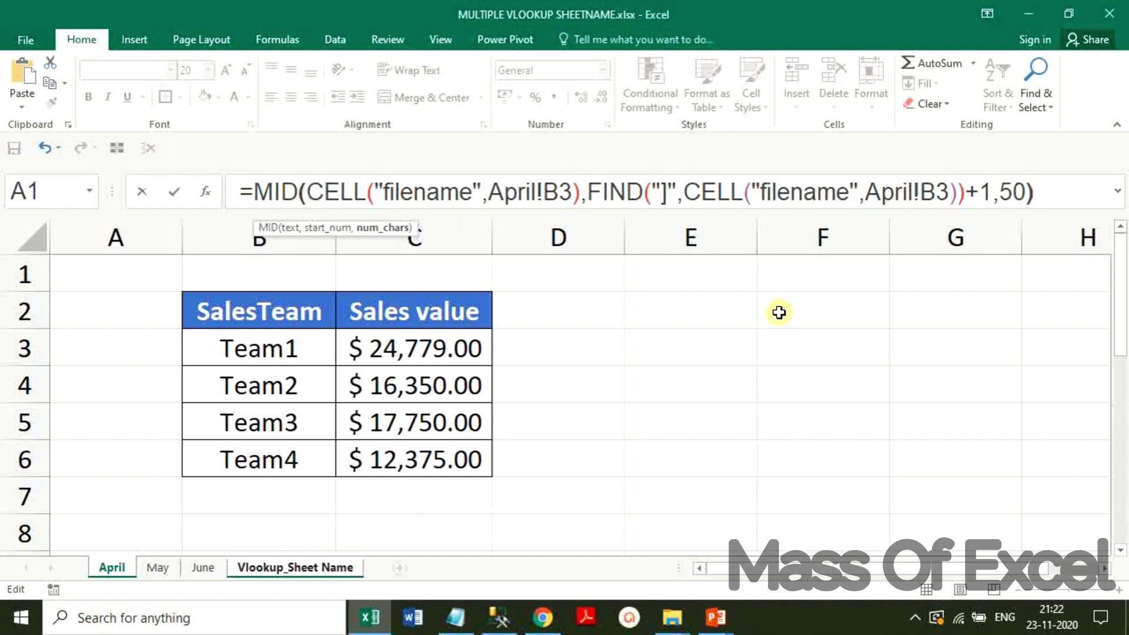
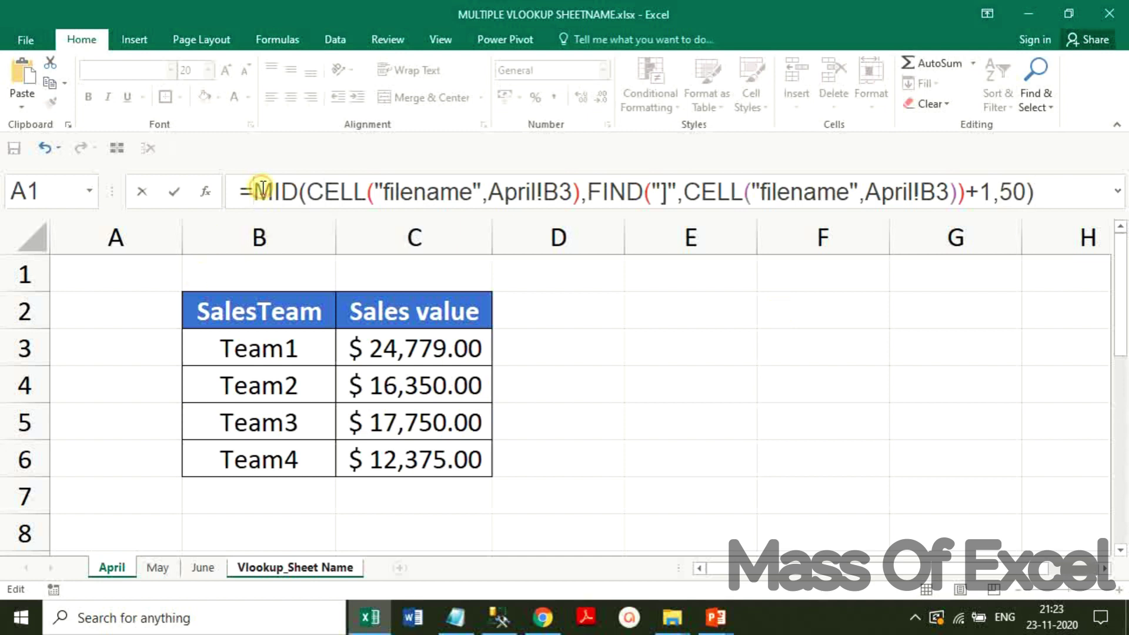
# Step: Review MID's text, start_num and num_chars arguments, and commit the formula in A4 of the Vlookup_Sheet Name sheet
pyautogui.click(271, 189)
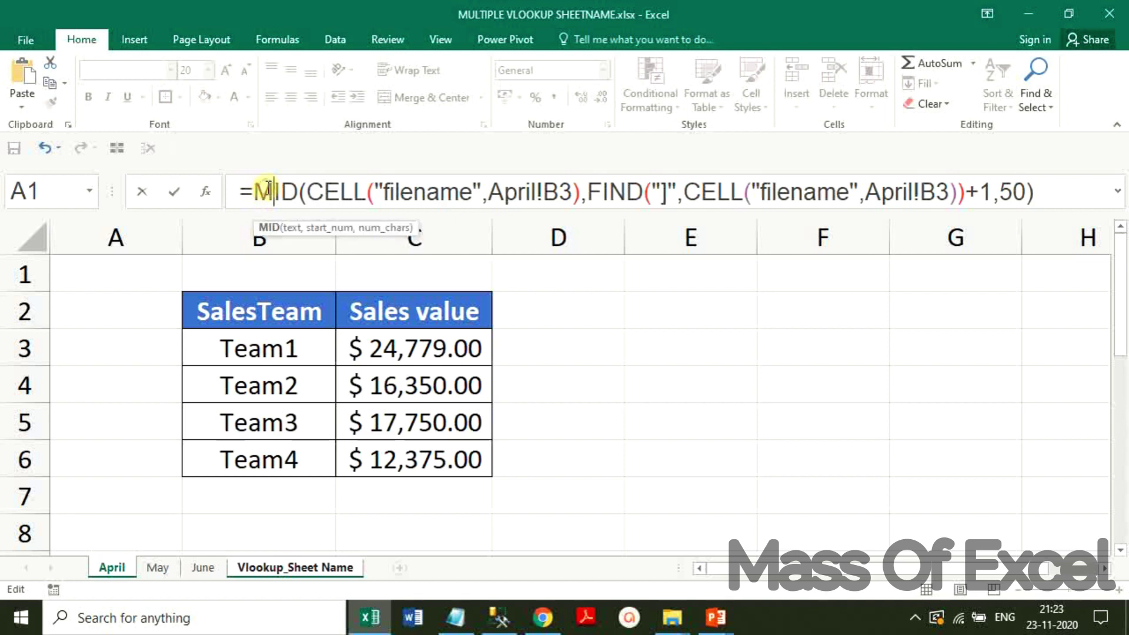
pyautogui.click(292, 229)
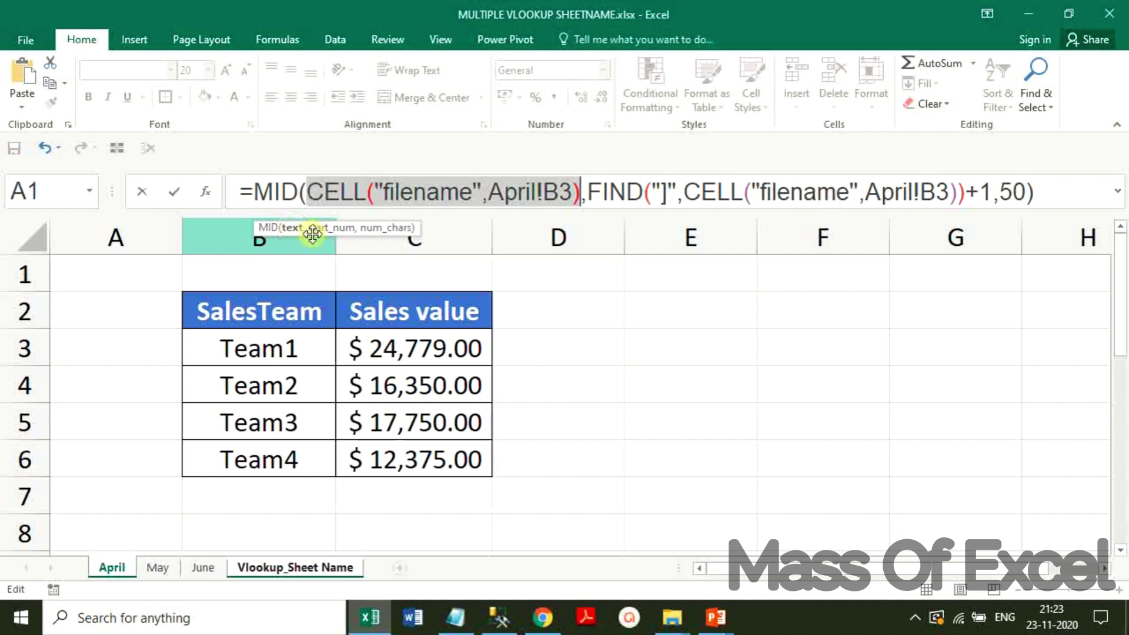
pyautogui.click(333, 234)
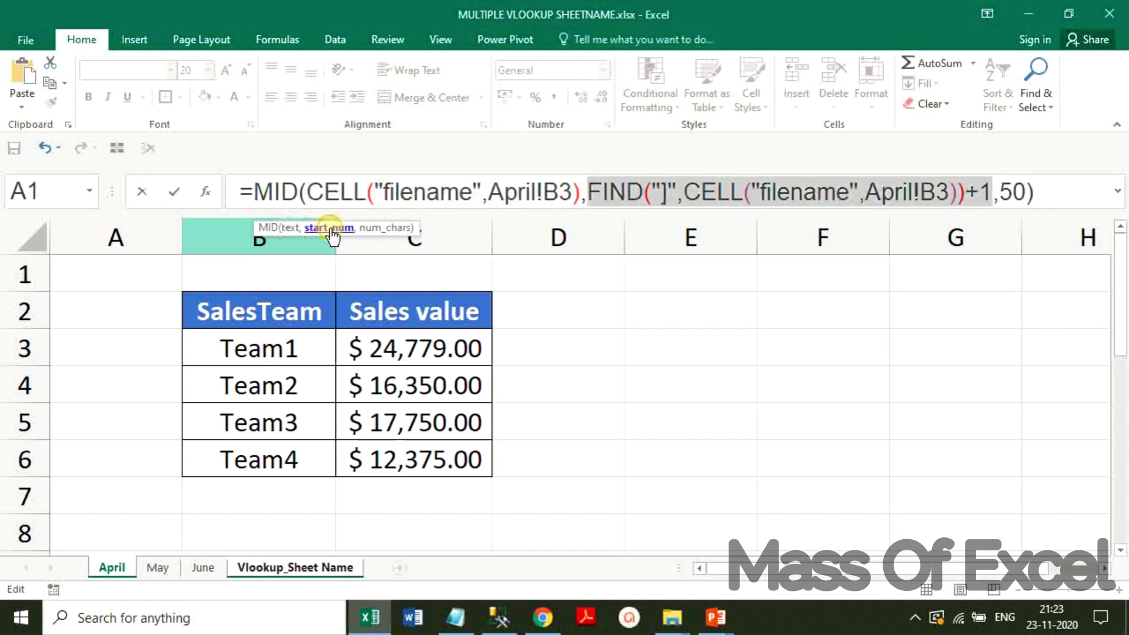
pyautogui.click(385, 230)
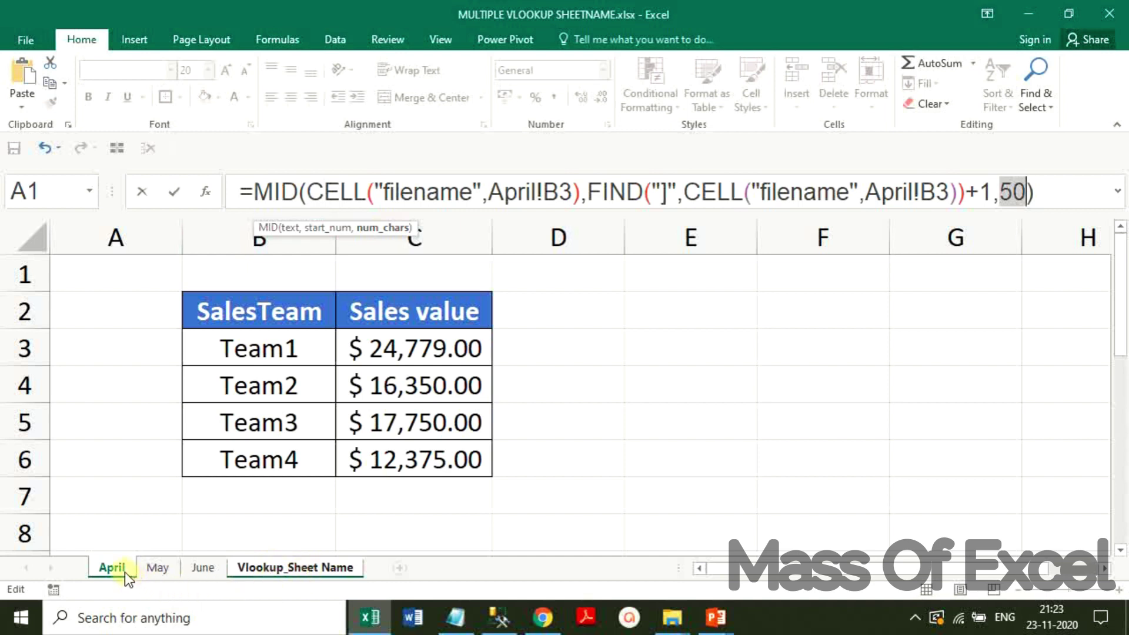
pyautogui.click(274, 571)
pyautogui.press('Return')
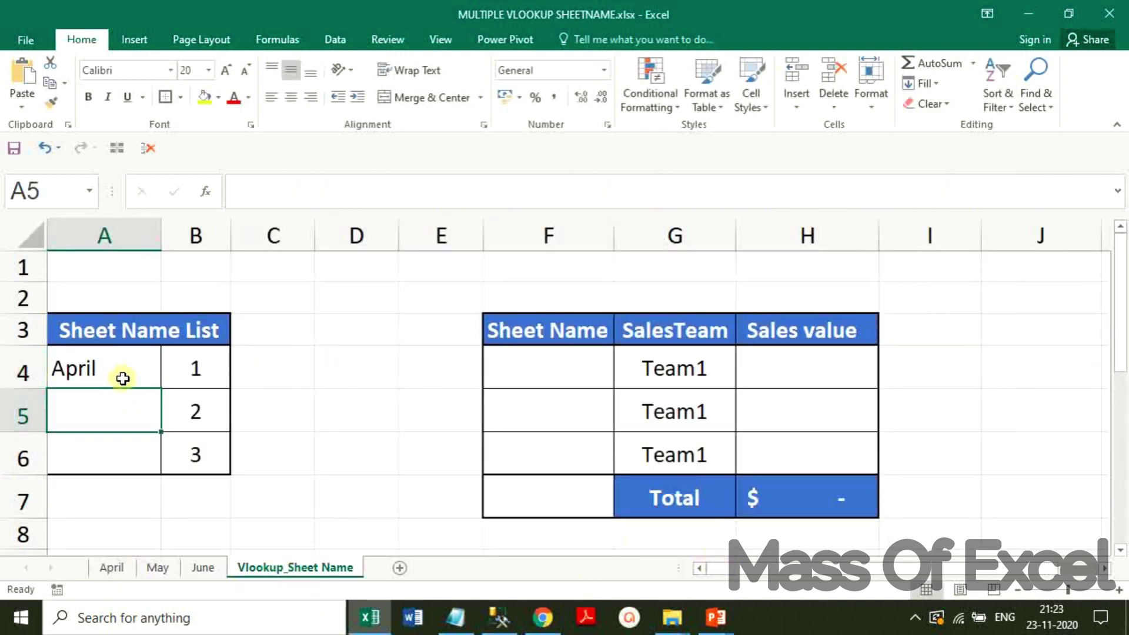
# Step: Copy the MID formula from A4 down into A5 of the Sheet Name List
pyautogui.scroll(1, 123, 378)
pyautogui.click(107, 360)
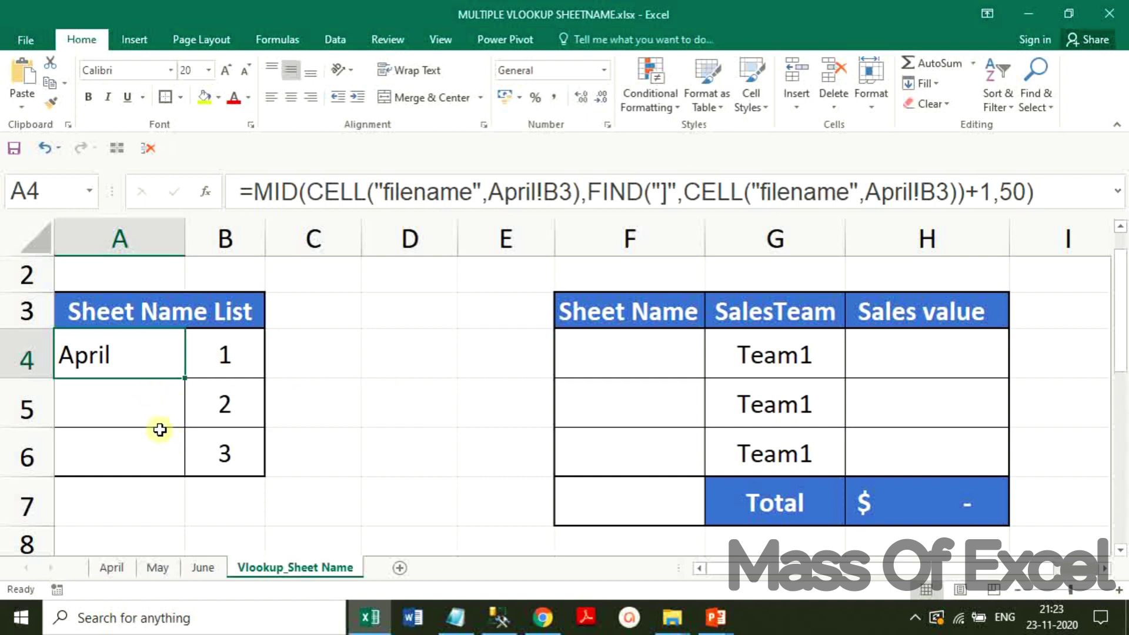
pyautogui.click(147, 409)
pyautogui.hotkey('ctrl', 'd')
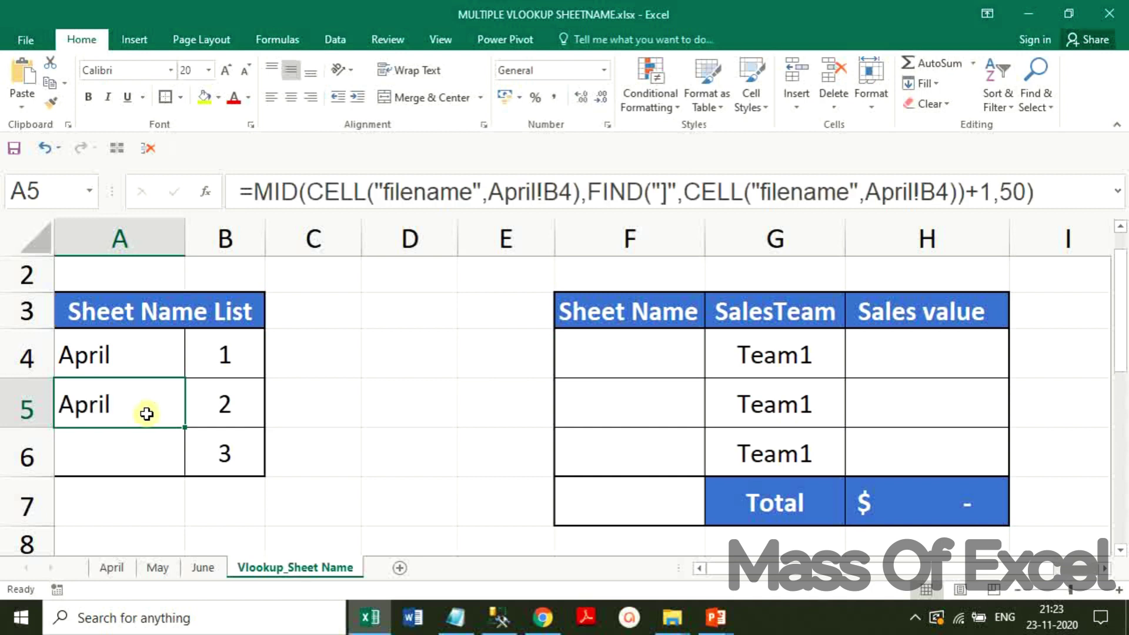
# Step: Change the sheet name in the first CELL reference of A5's formula to May
pyautogui.click(491, 192)
pyautogui.press('Delete')
pyautogui.press('Delete')
pyautogui.press('Delete')
pyautogui.press('Delete')
pyautogui.press('Delete')
pyautogui.write('May')
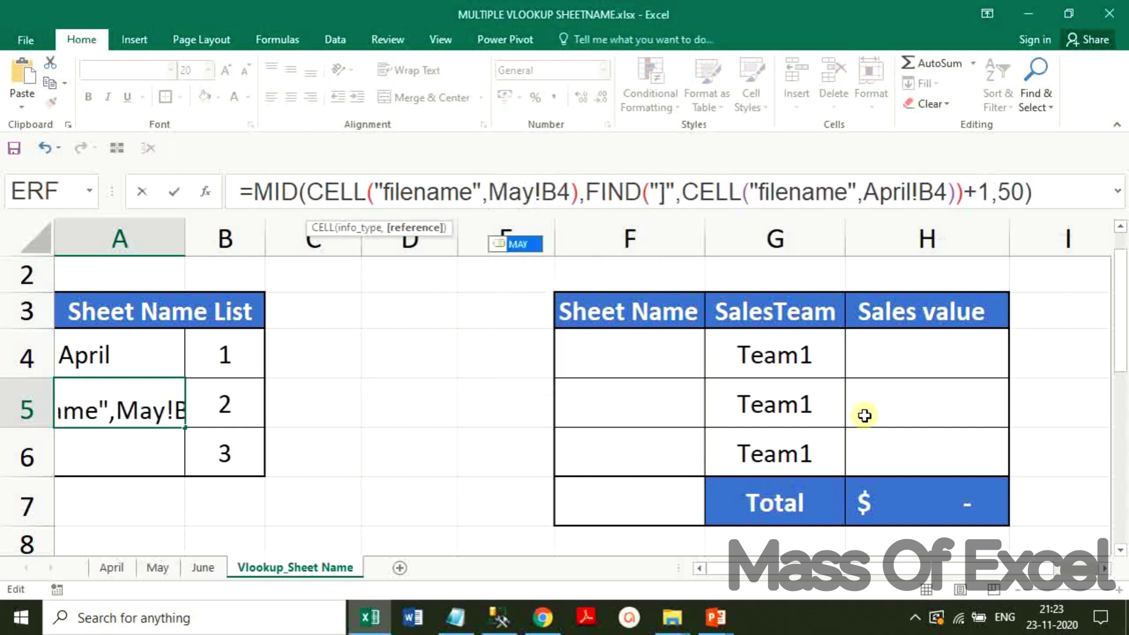
# Step: Change the sheet name in the second CELL reference of A5's formula to May and commit the formula
pyautogui.click(863, 191)
pyautogui.write('Ma')
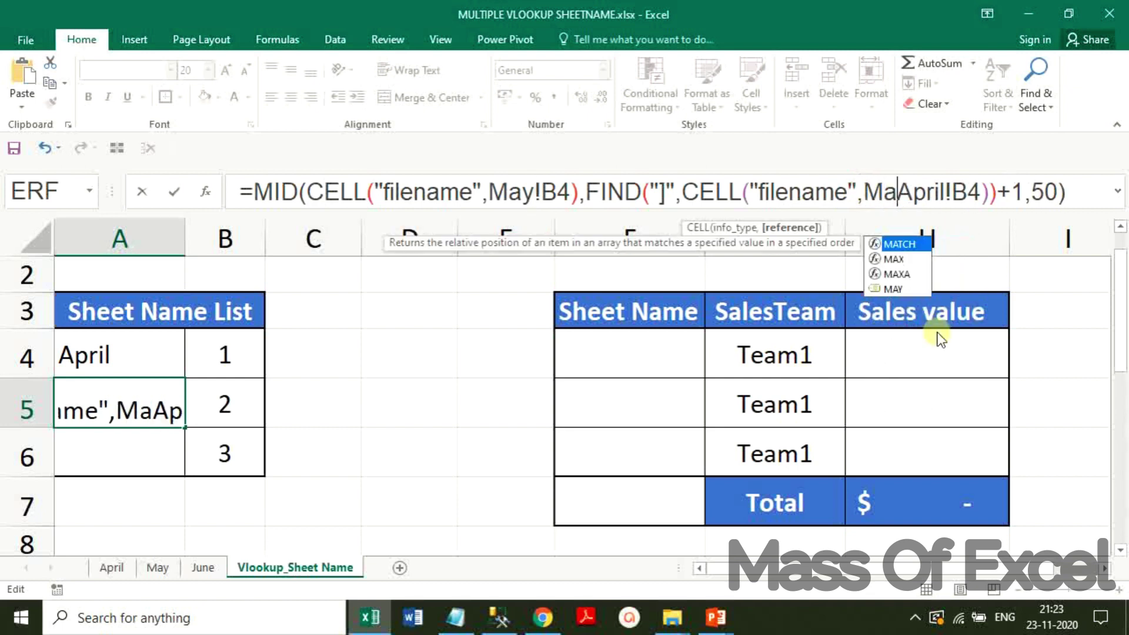
pyautogui.write('y')
pyautogui.hotkey('shift', 'Right')
pyautogui.hotkey('shift', 'Right')
pyautogui.press('Delete')
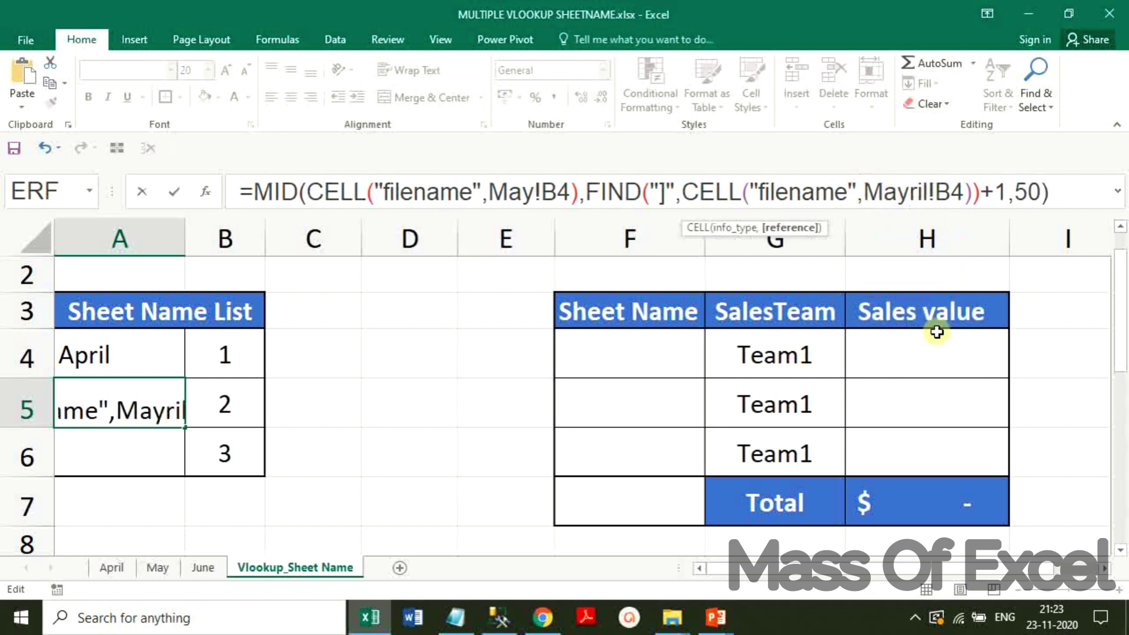
pyautogui.press('Delete')
pyautogui.press('Delete')
pyautogui.press('Delete')
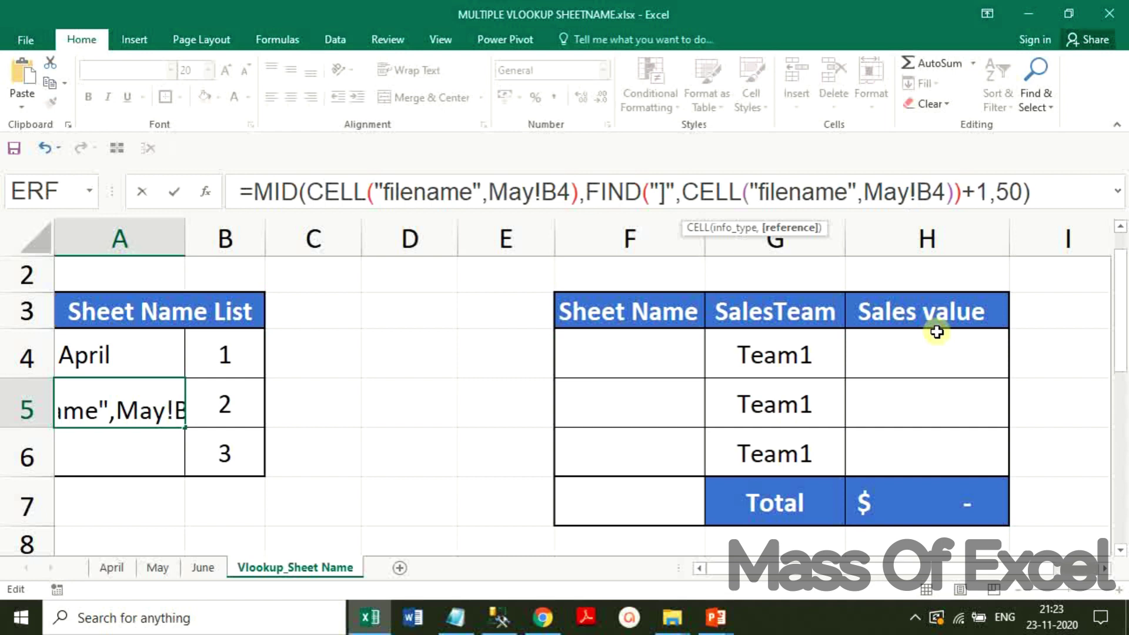
pyautogui.press('Return')
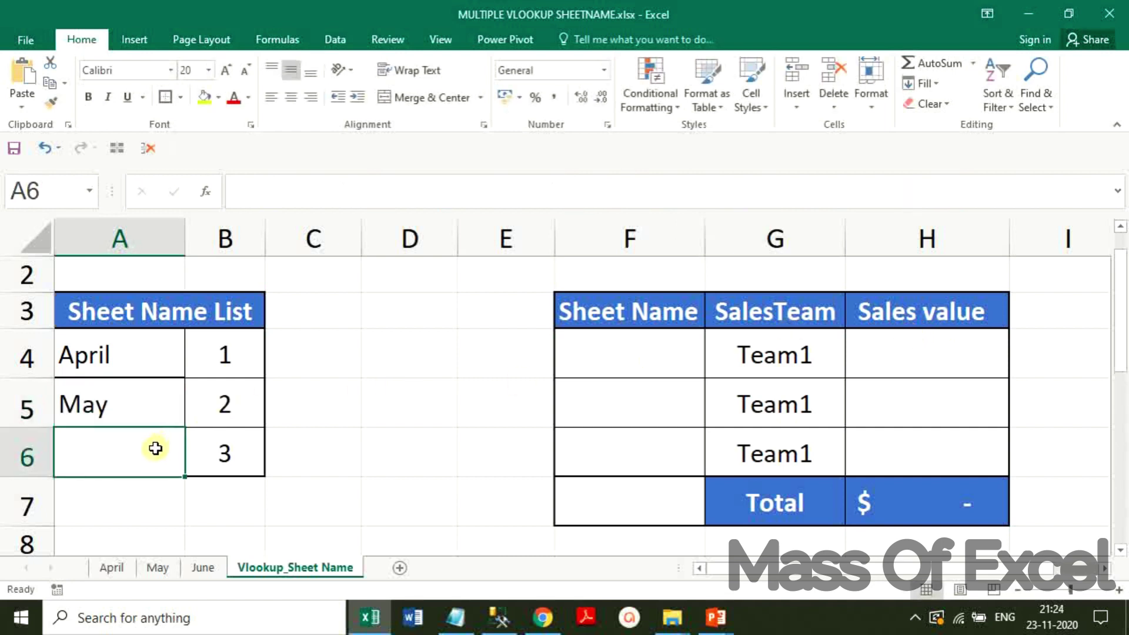
# Step: Copy the formula from A5 down into A6 and change the sheet name in its first CELL reference to June
pyautogui.hotkey('ctrl', 'd')
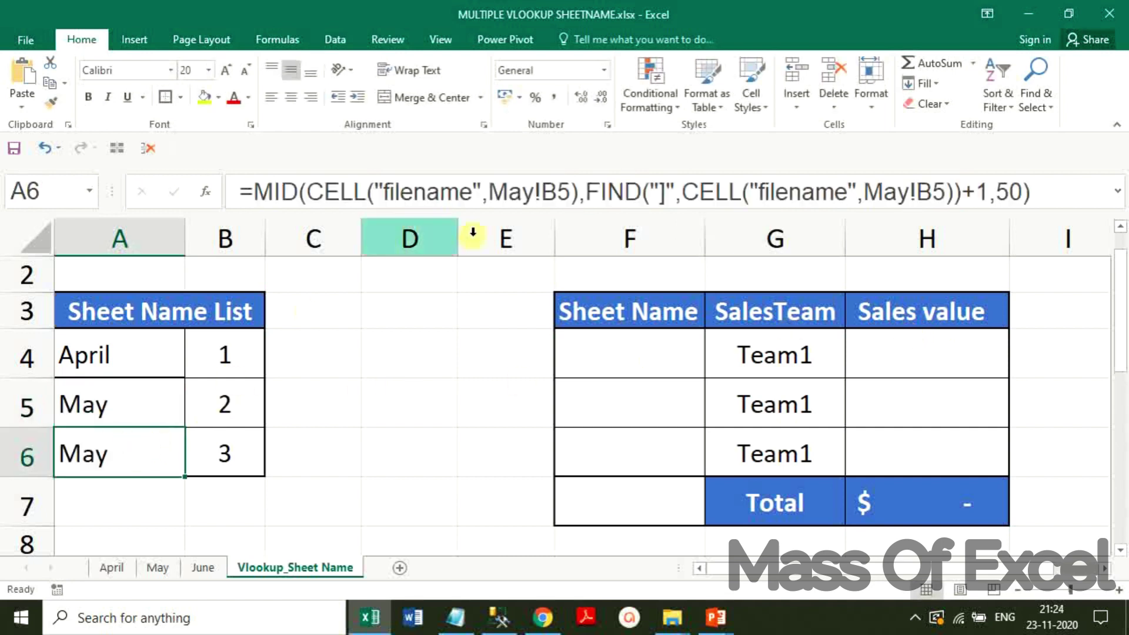
pyautogui.press('F2')
pyautogui.press('Home')
pyautogui.press('Right')
pyautogui.press('Right')
pyautogui.press('Right')
pyautogui.press('Right')
pyautogui.press('Right')
pyautogui.press('Right')
pyautogui.press('Right')
pyautogui.press('Right')
pyautogui.press('Right')
pyautogui.press('Right')
pyautogui.press('Right')
pyautogui.press('Right')
pyautogui.press('Right')
pyautogui.press('Right')
pyautogui.press('Right')
pyautogui.press('Right')
pyautogui.press('Right')
pyautogui.press('Right')
pyautogui.press('Right')
pyautogui.press('Right')
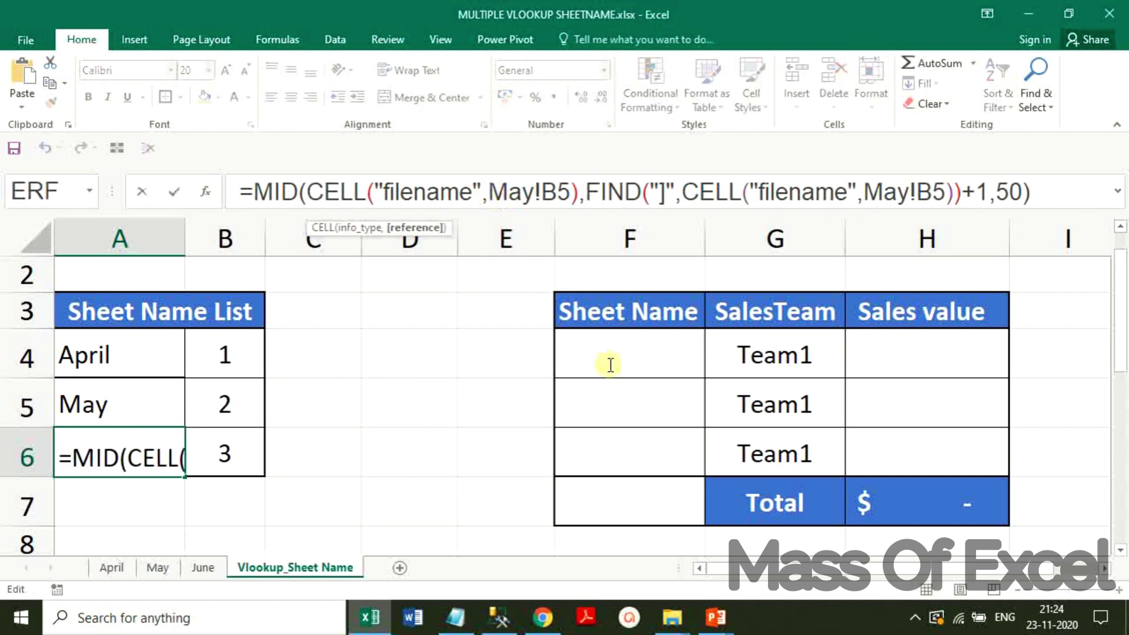
pyautogui.hotkey('shift', 'Right')
pyautogui.hotkey('shift', 'Right')
pyautogui.hotkey('shift', 'Right')
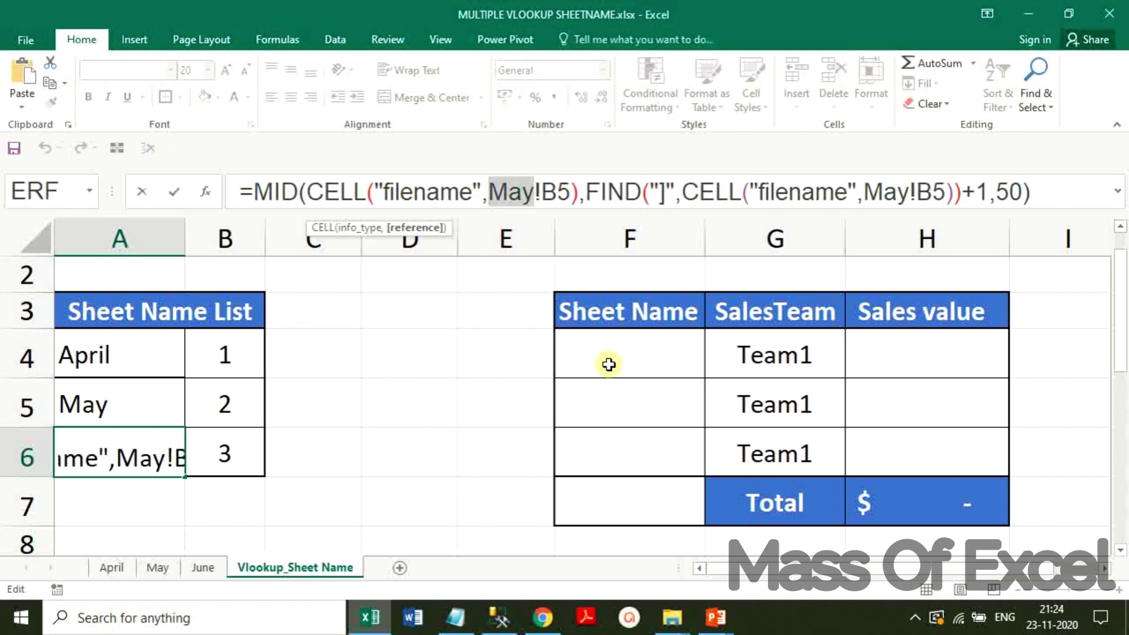
pyautogui.write('June')
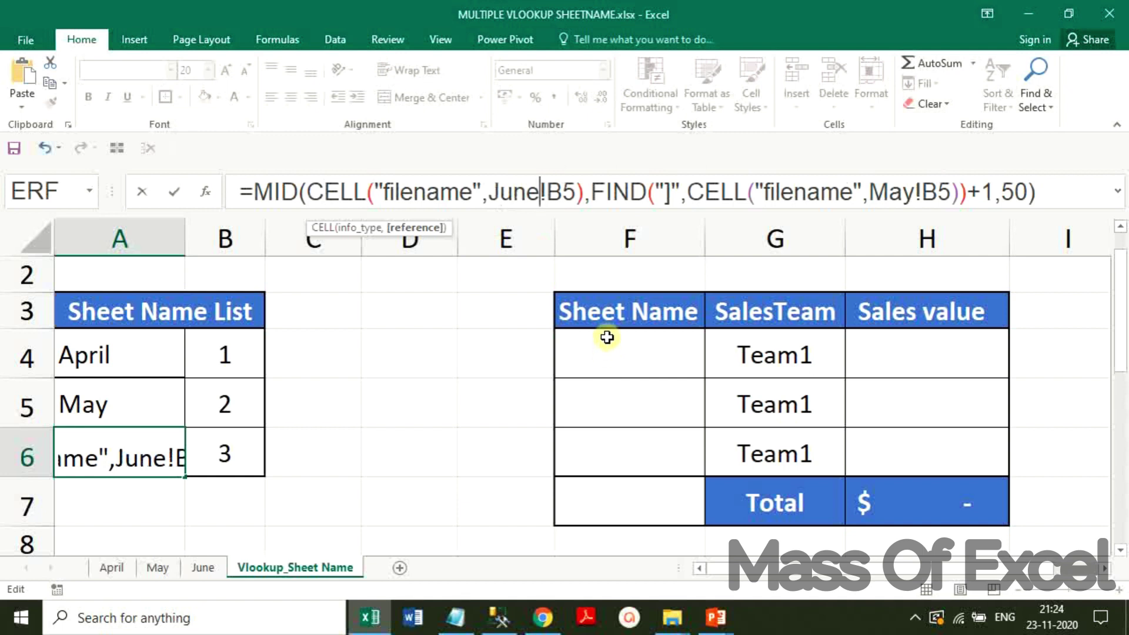
# Step: Change the sheet name in the second CELL reference of A6's formula to June, commit it and review the formula
pyautogui.click(869, 192)
pyautogui.write('June')
pyautogui.press('Delete')
pyautogui.press('Delete')
pyautogui.press('Delete')
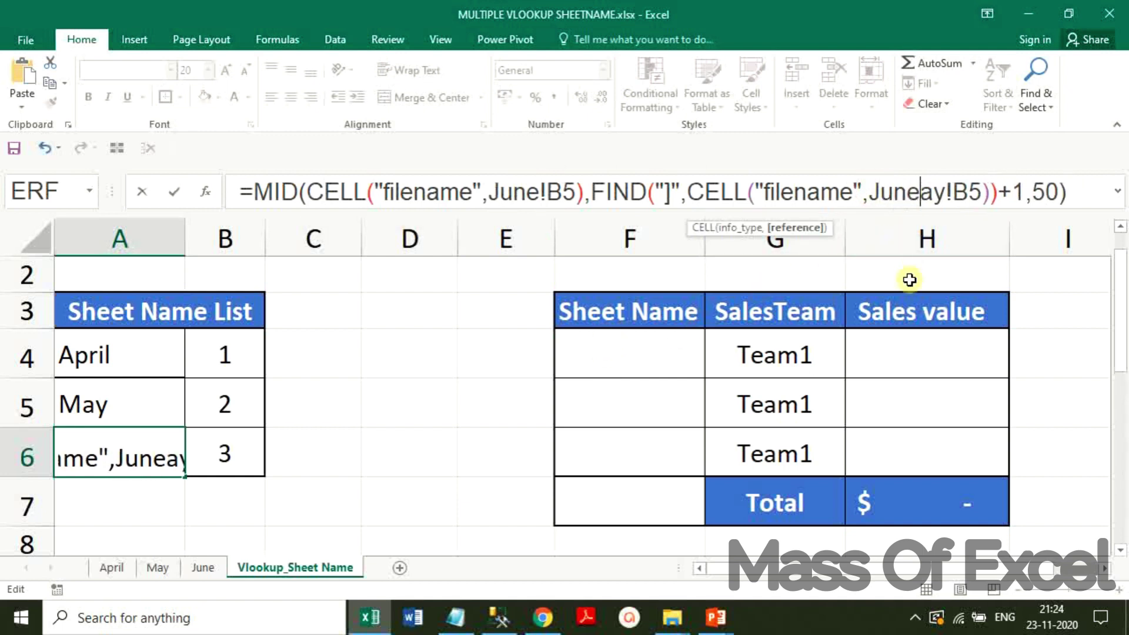
pyautogui.press('Return')
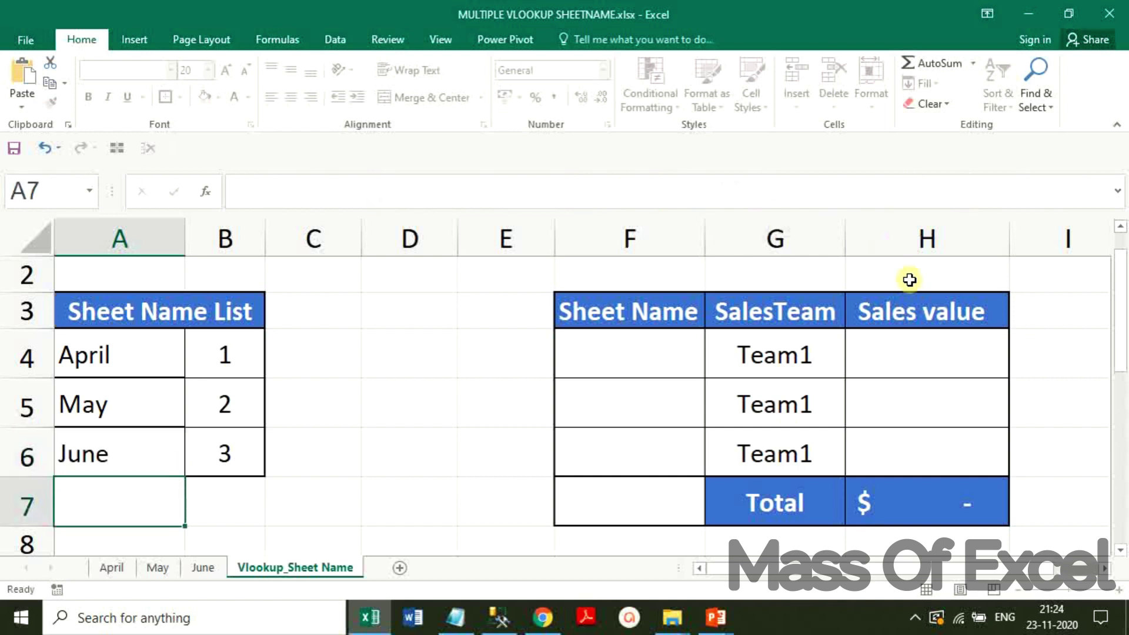
pyautogui.click(376, 409)
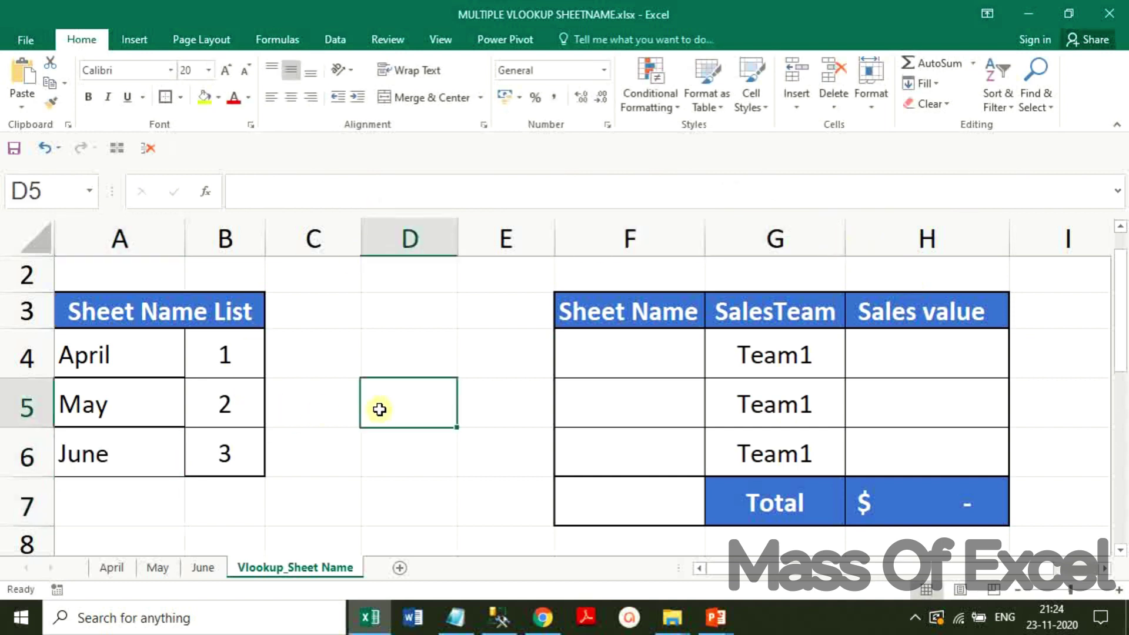
pyautogui.click(120, 460)
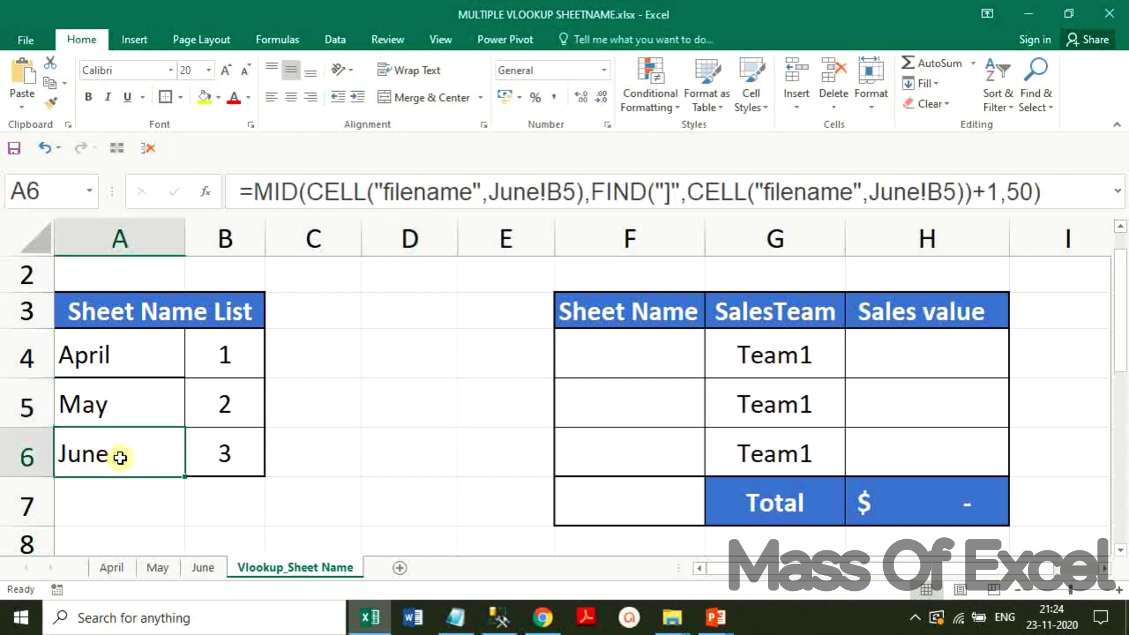
# Step: Rename the April sheet as Apr and check the Sheet Name List on the Vlookup_Sheet Name sheet
pyautogui.click(113, 567)
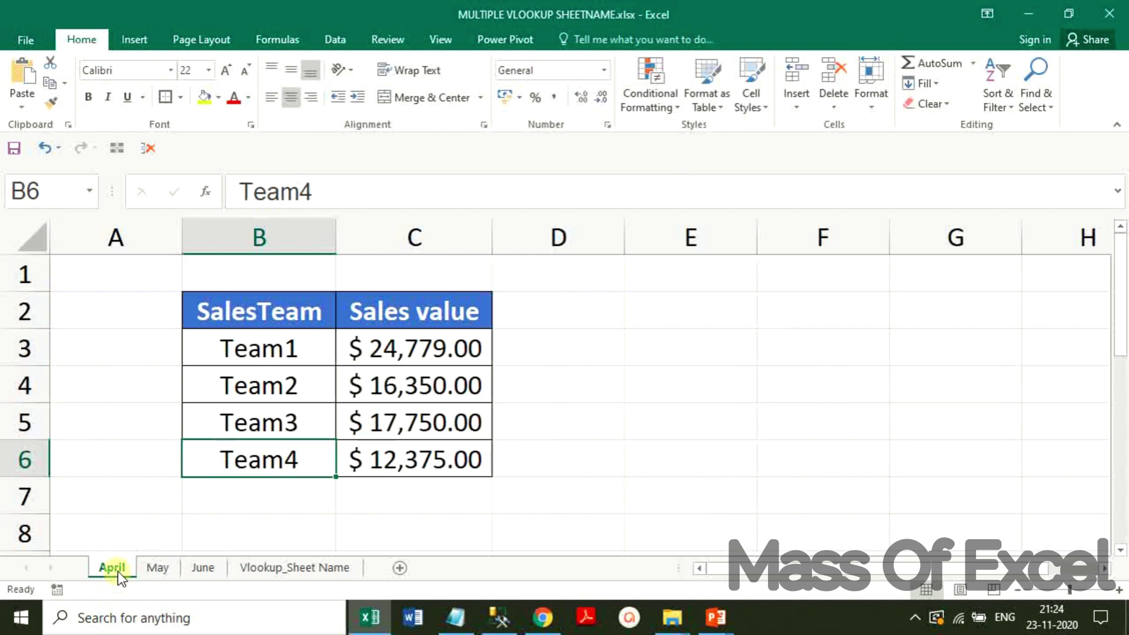
pyautogui.doubleClick(118, 570)
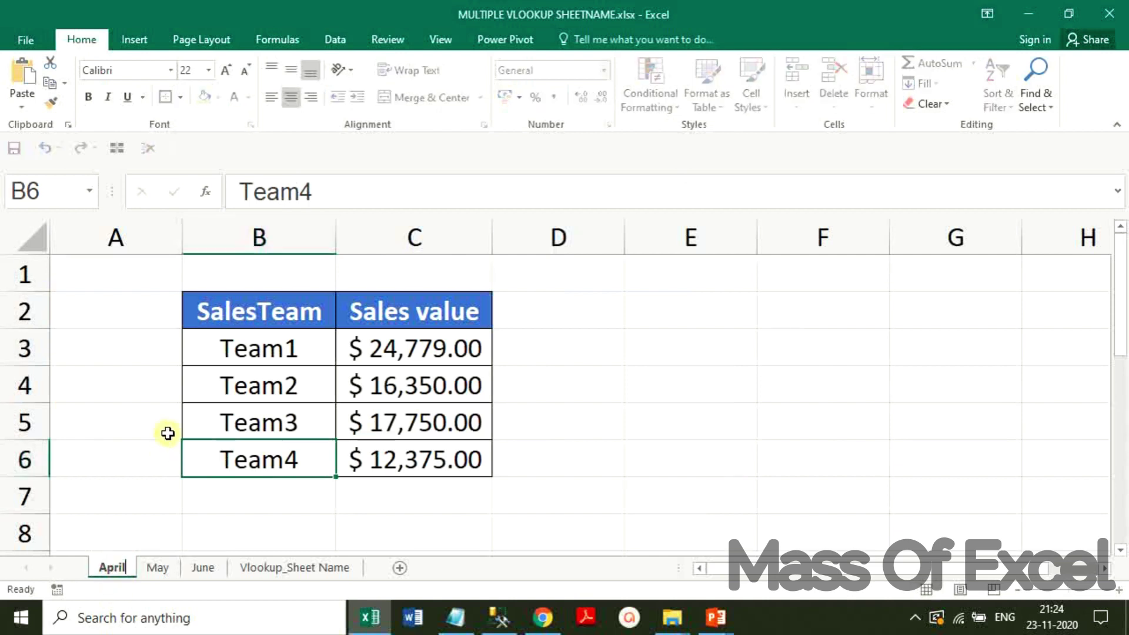
pyautogui.press('BackSpace')
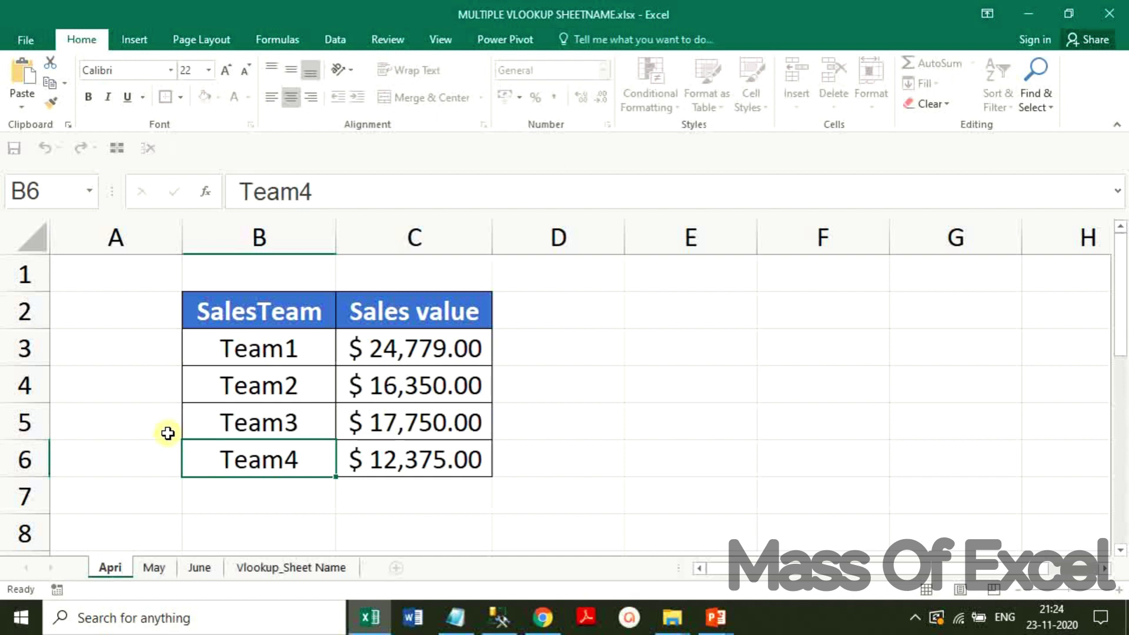
pyautogui.press('BackSpace')
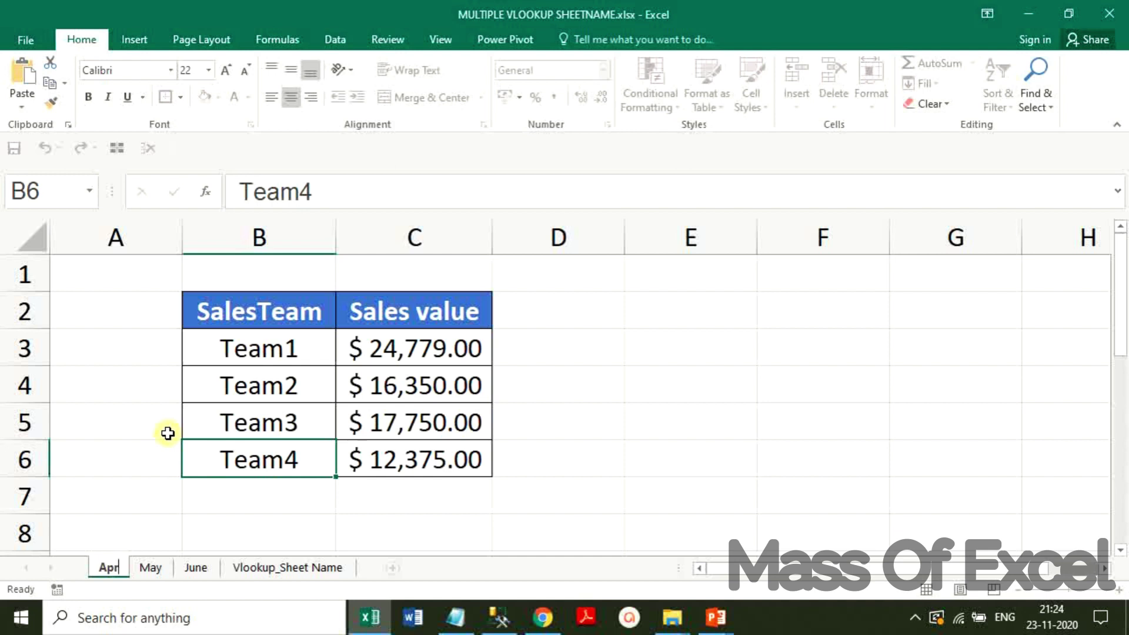
pyautogui.press('Return')
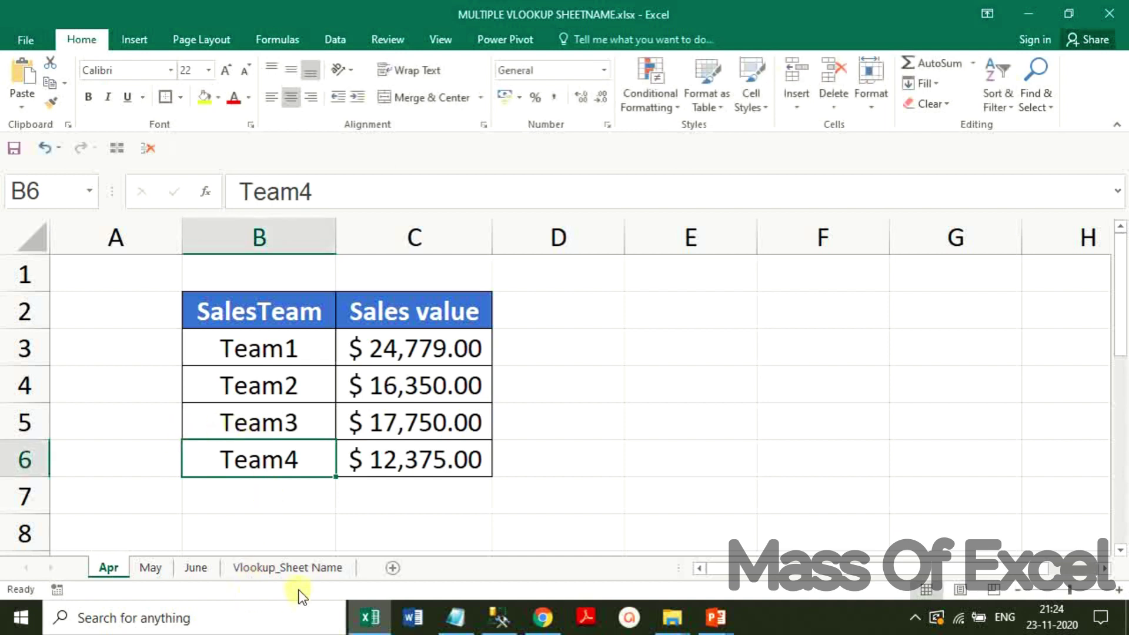
pyautogui.click(287, 567)
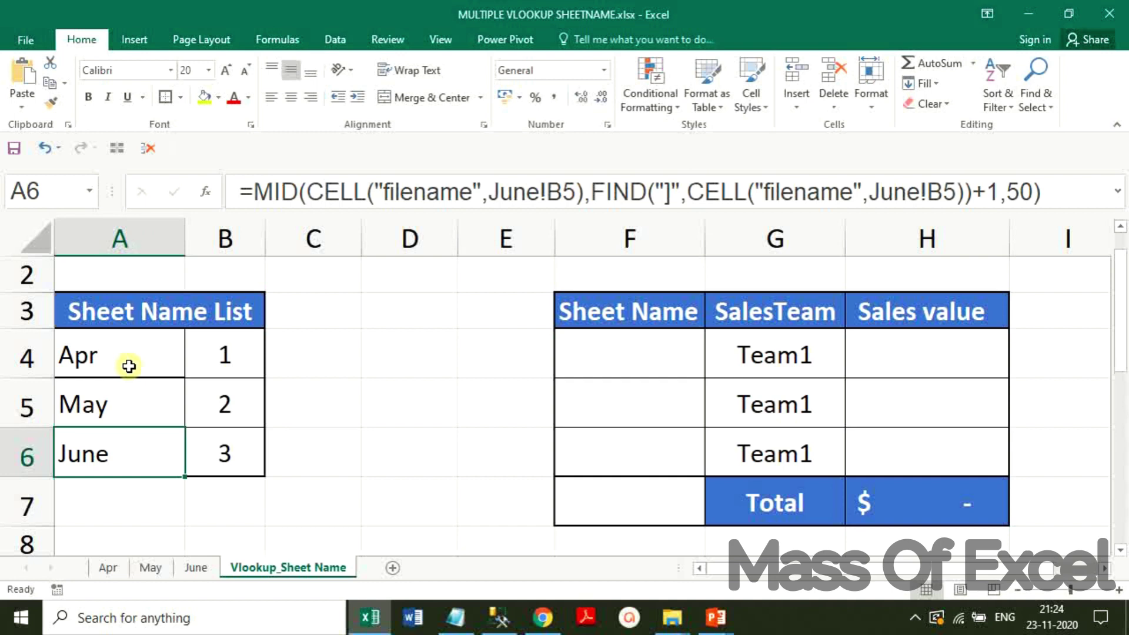
# Step: Rename the Apr sheet back to April and return to the Vlookup_Sheet Name sheet
pyautogui.click(110, 564)
pyautogui.write('April')
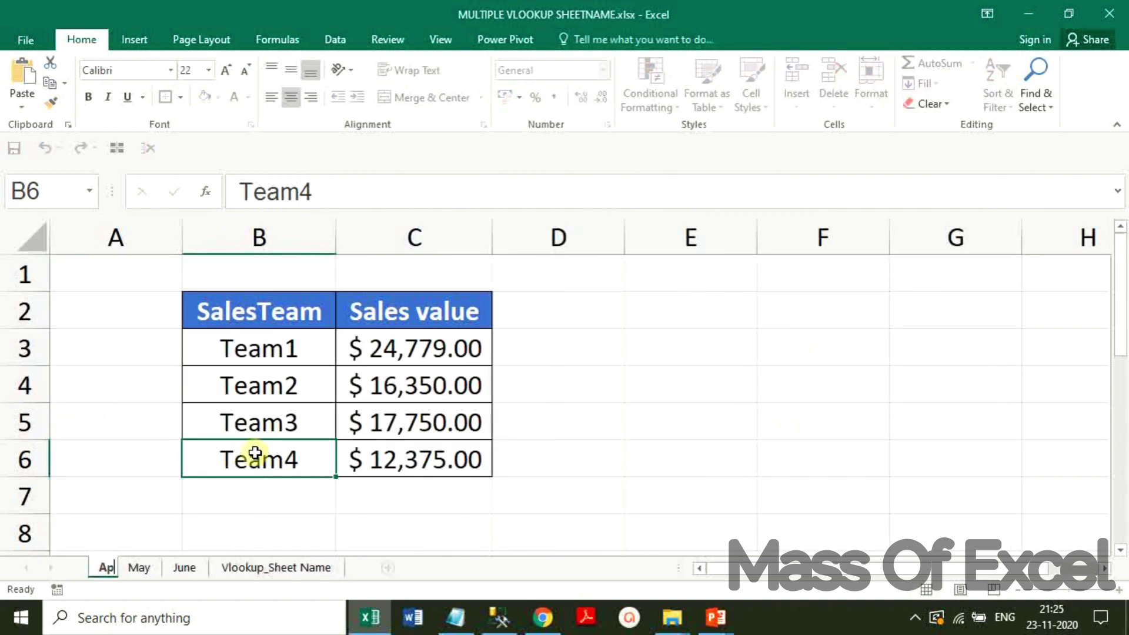
pyautogui.click(254, 453)
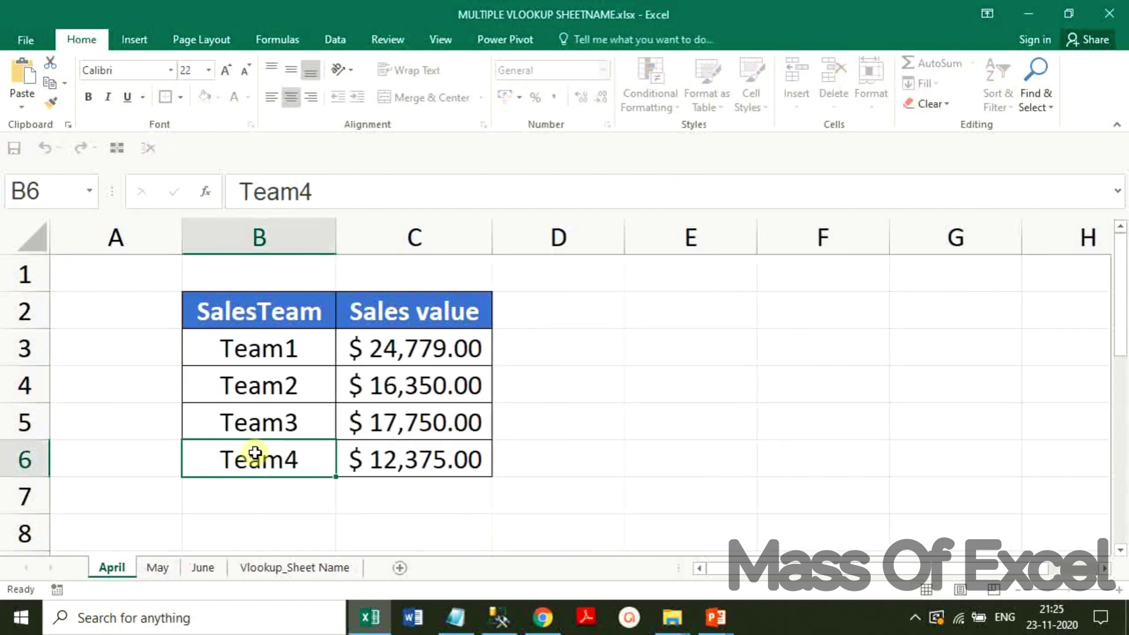
pyautogui.click(290, 568)
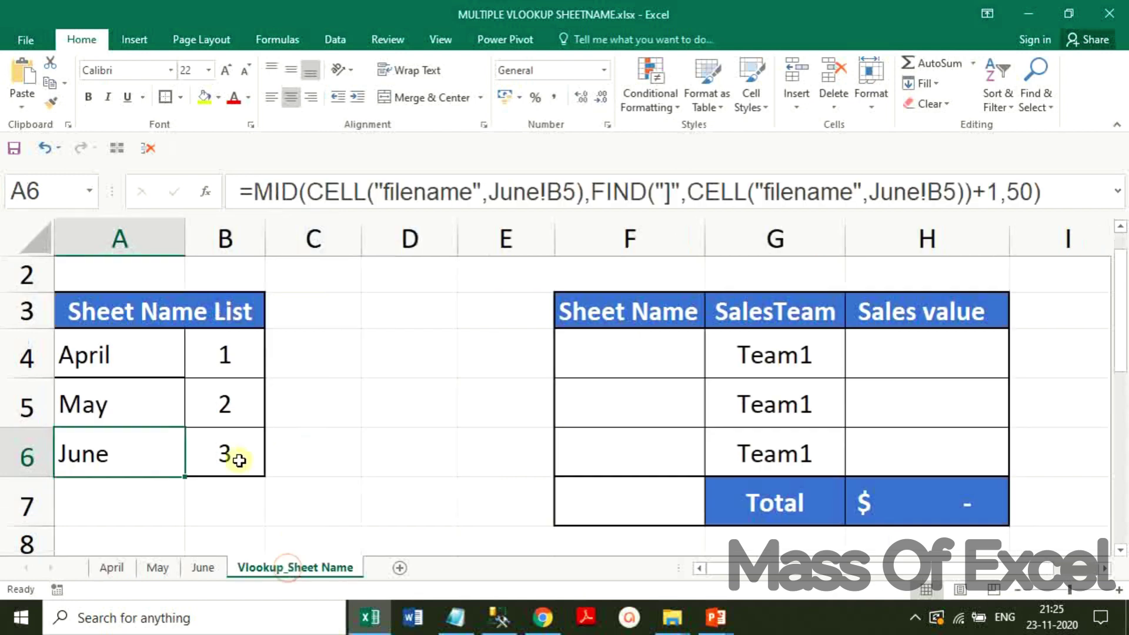
# Step: Examine the Sheet Name List entries in column A and their index numbers in B4:B6
pyautogui.click(122, 369)
pyautogui.click(327, 397)
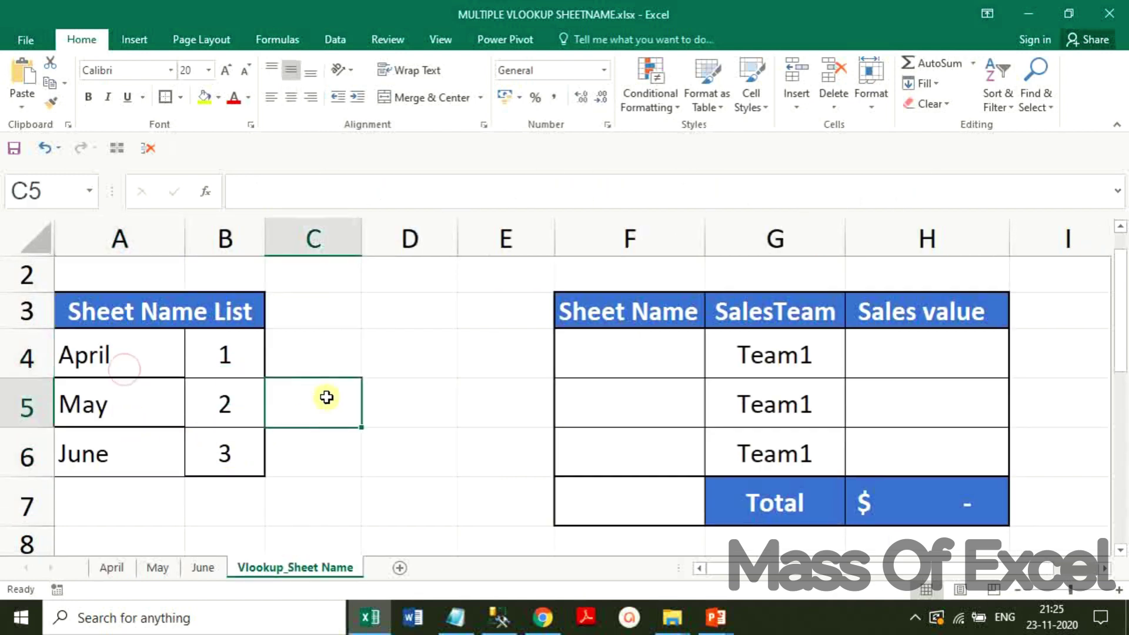
pyautogui.click(108, 359)
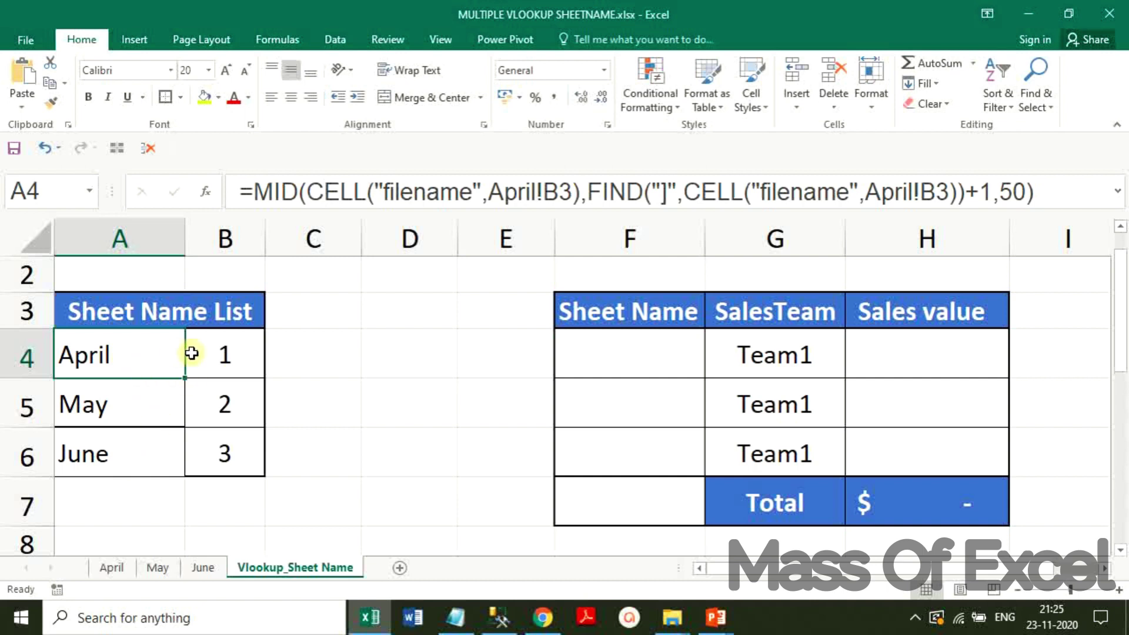
pyautogui.click(214, 353)
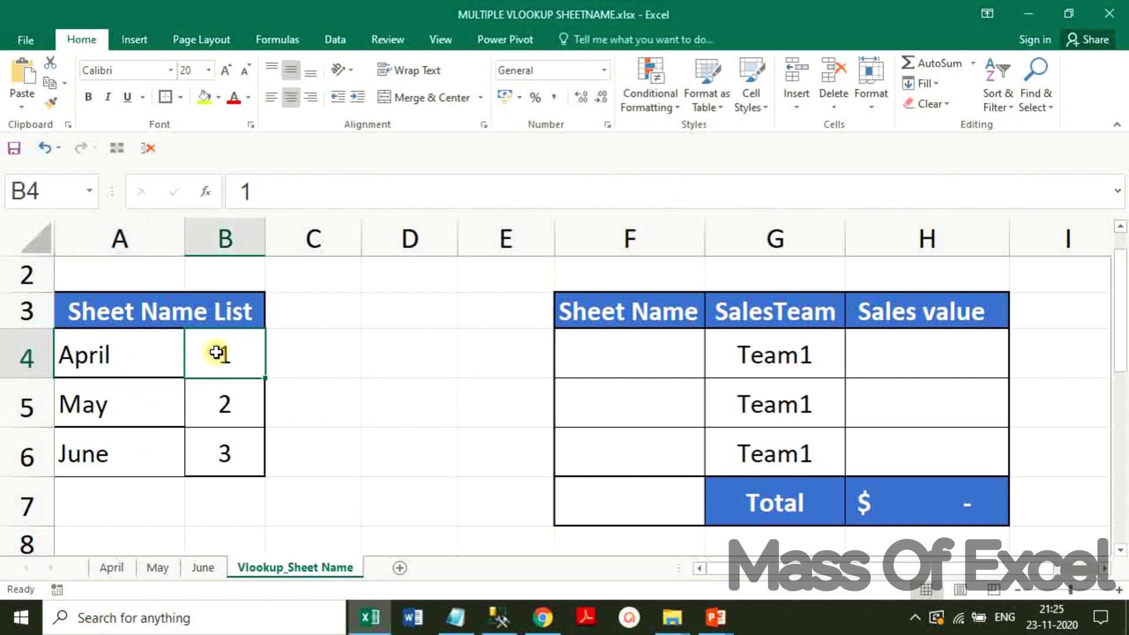
pyautogui.click(233, 406)
pyautogui.click(228, 453)
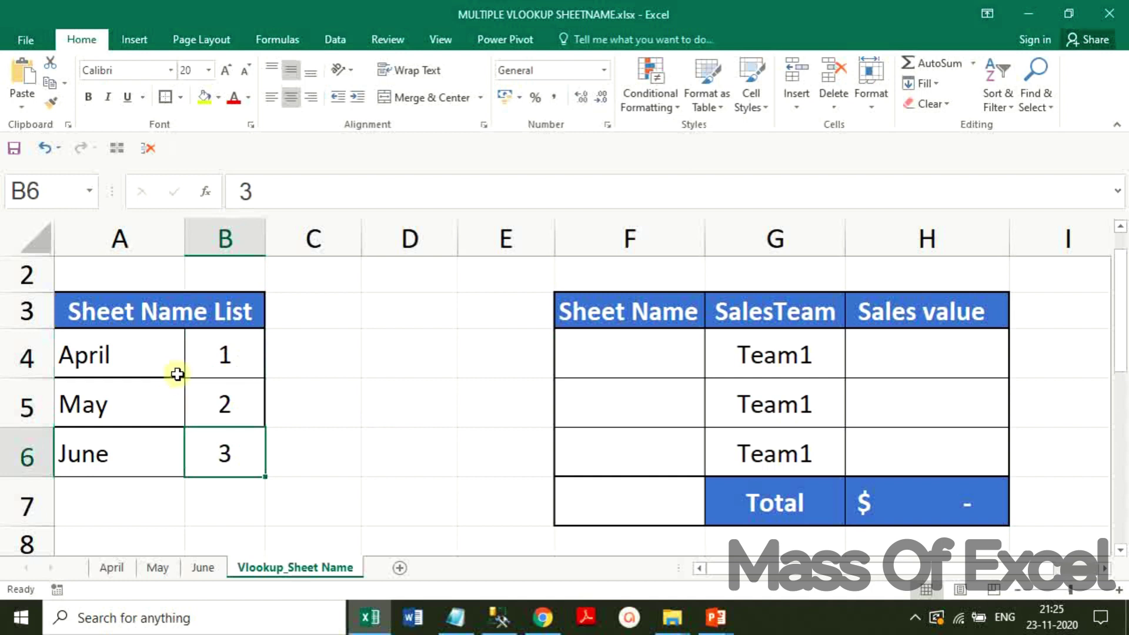
pyautogui.click(374, 388)
pyautogui.scroll(1, 703, 494)
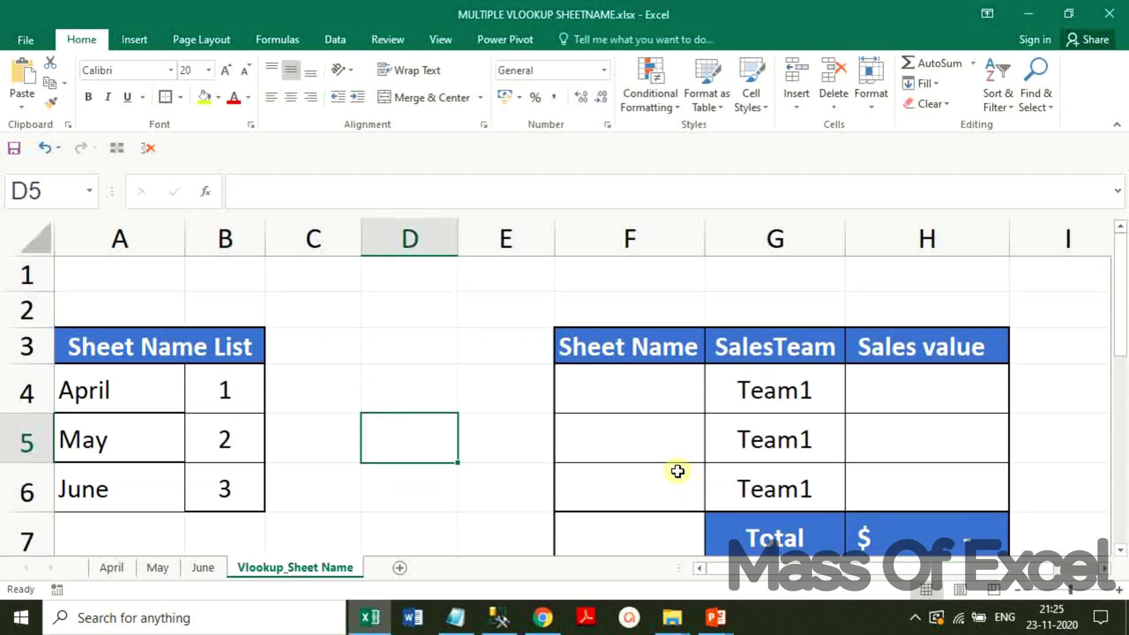
# Step: Copy the sheet name formulas from A4:A6 into the Sheet Name cells F4:F6, pasting formulas only
pyautogui.moveTo(139, 393); pyautogui.dragTo(145, 492)
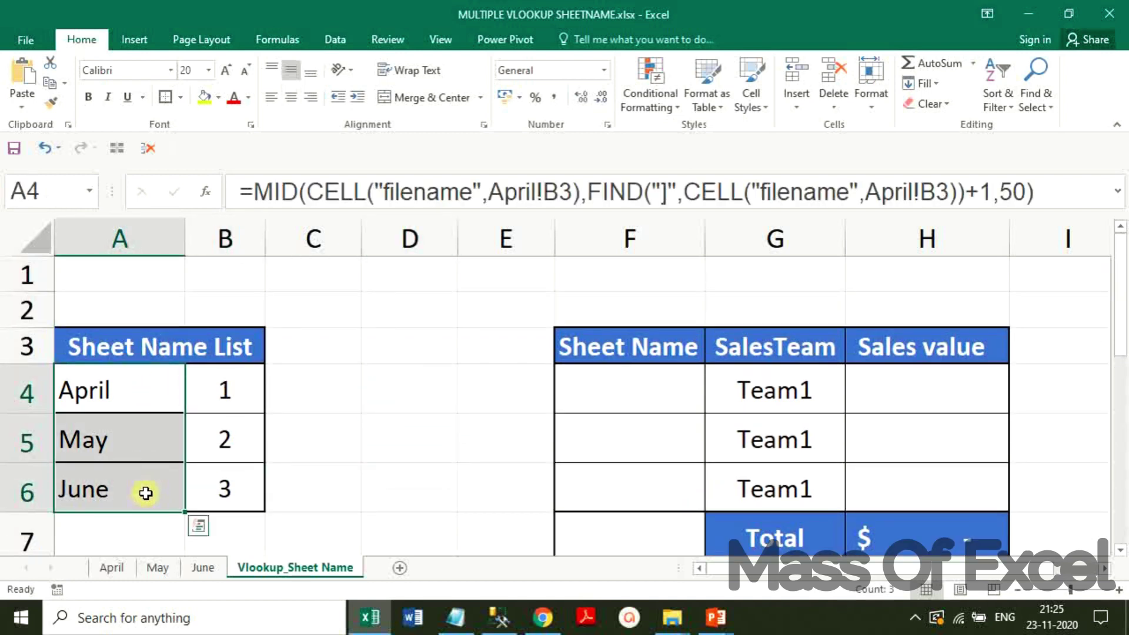
pyautogui.hotkey('ctrl', 'c')
pyautogui.click(616, 400)
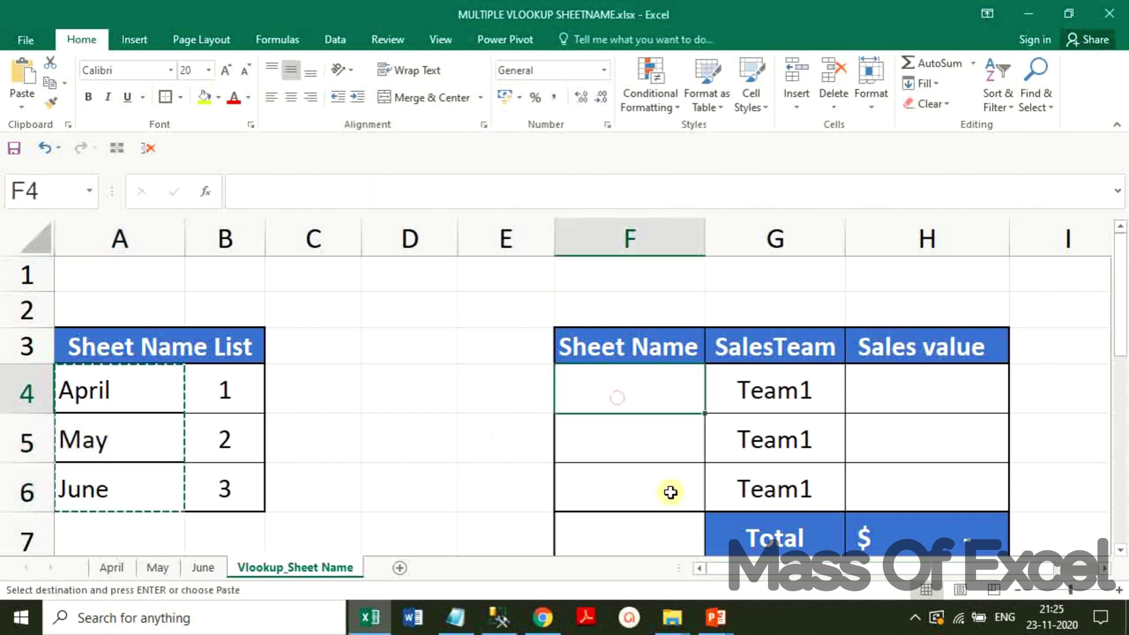
pyautogui.keyDown('shift'); pyautogui.click(671, 492); pyautogui.keyUp('shift')
pyautogui.press('Return')
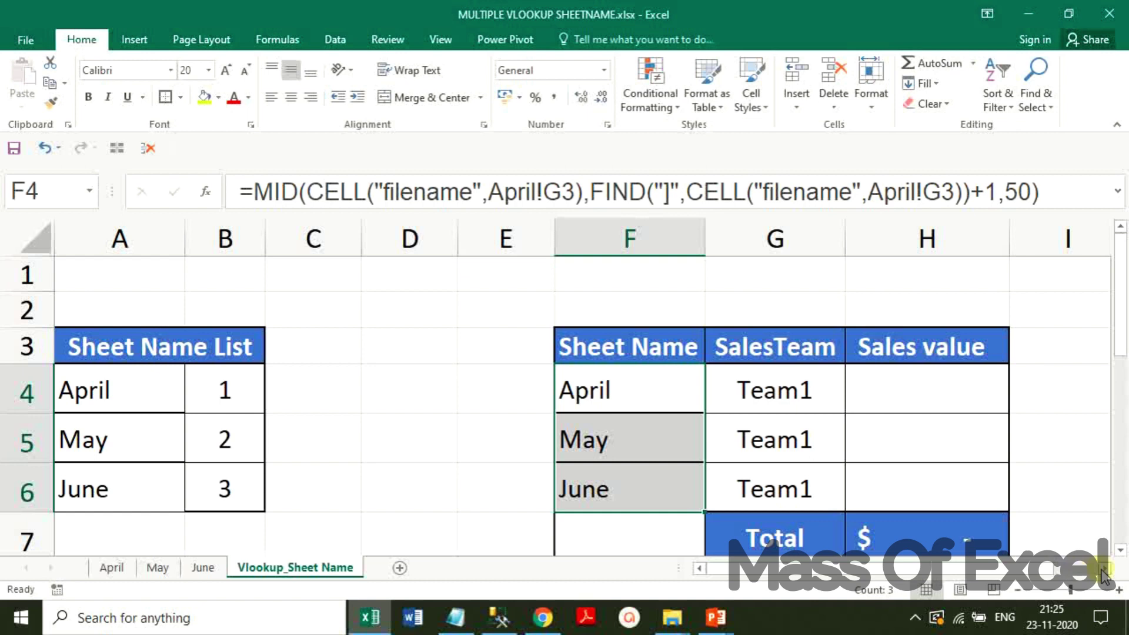
pyautogui.hotkey('ctrl', 'z')
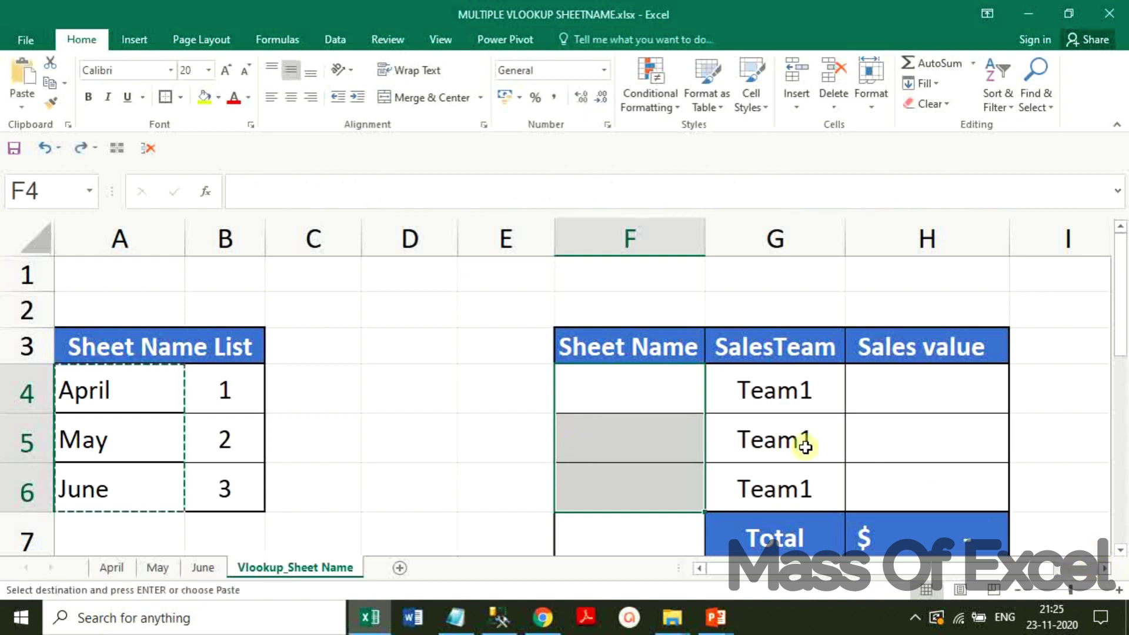
pyautogui.rightClick(631, 394)
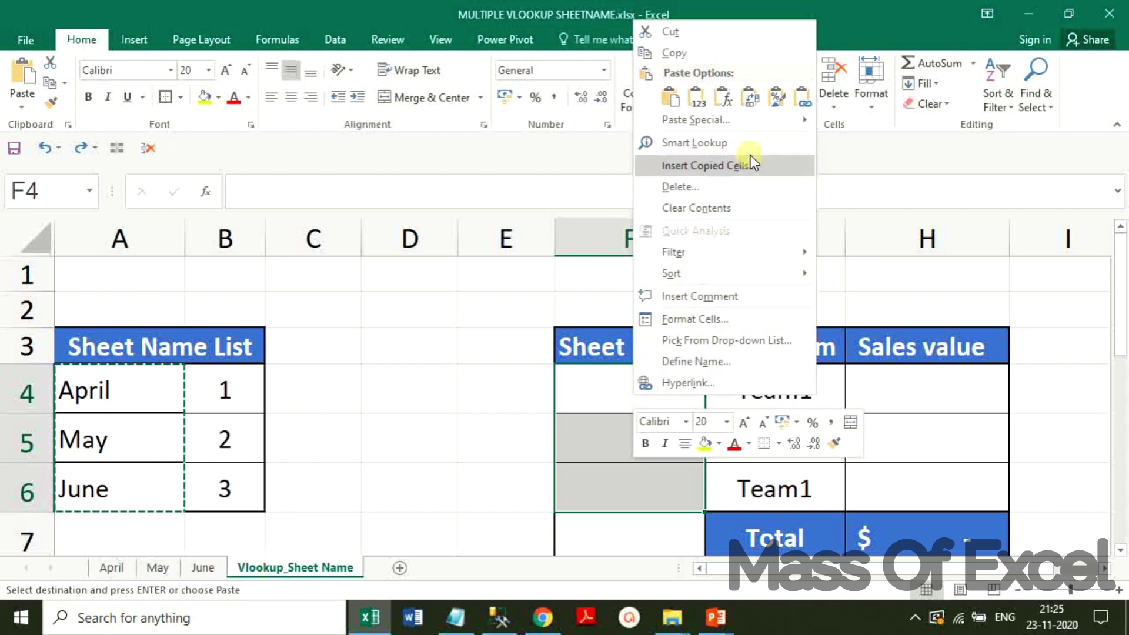
pyautogui.click(722, 103)
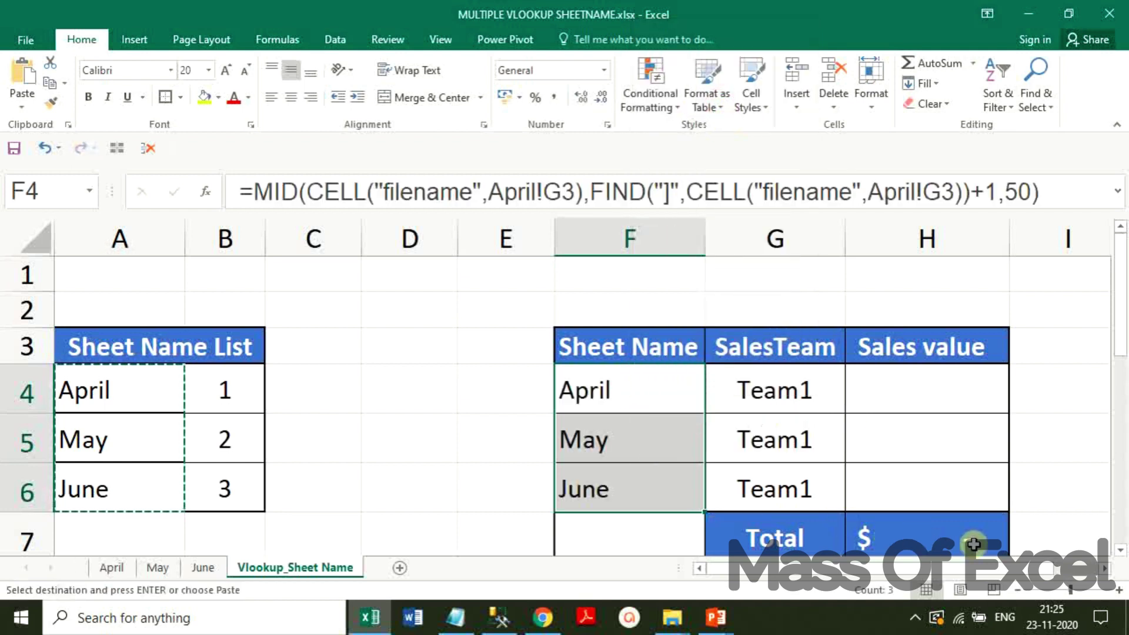
pyautogui.press('Escape')
# Step: Start a VLOOKUP formula in the Sales value cell H4 with G4 as the lookup value
pyautogui.hscroll(2, 1103, 573)
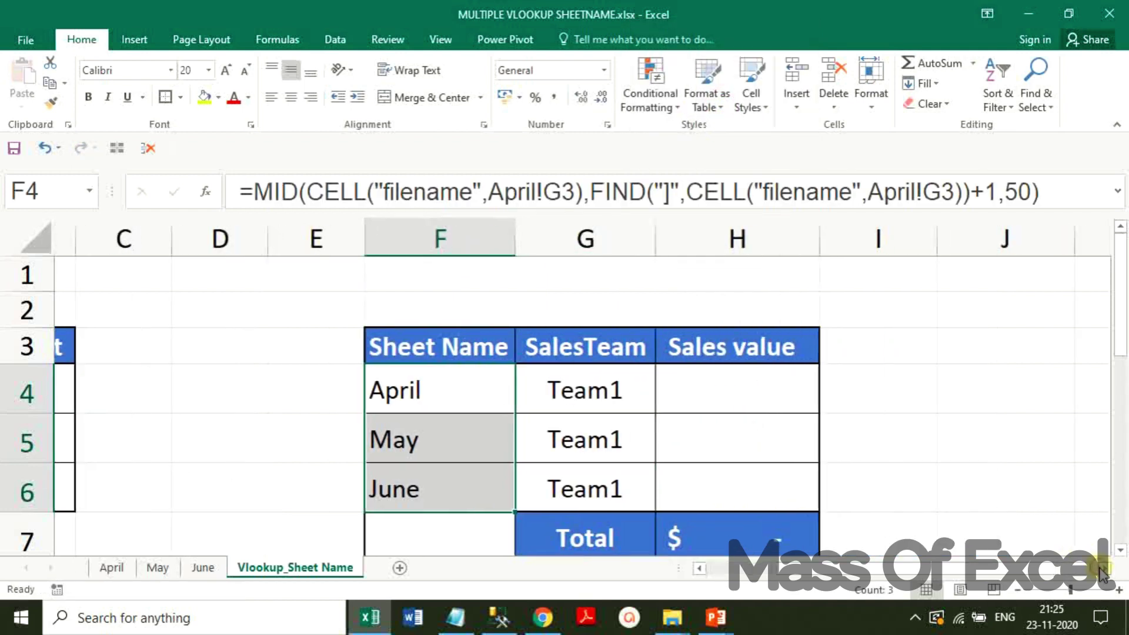
pyautogui.click(711, 383)
pyautogui.scroll(-1, 888, 444)
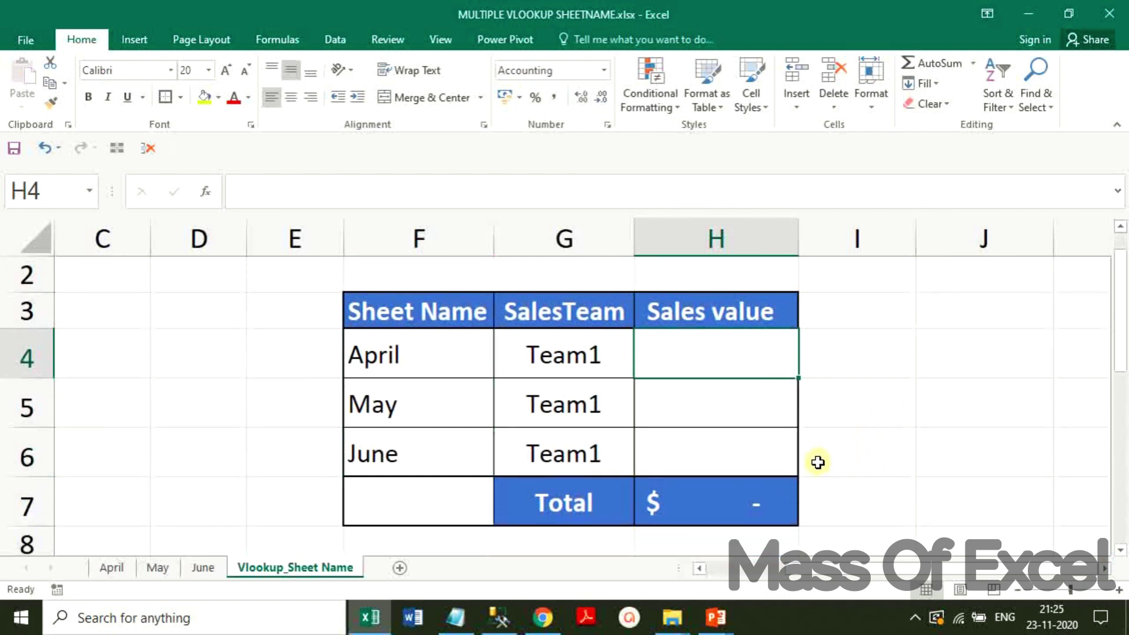
pyautogui.click(571, 364)
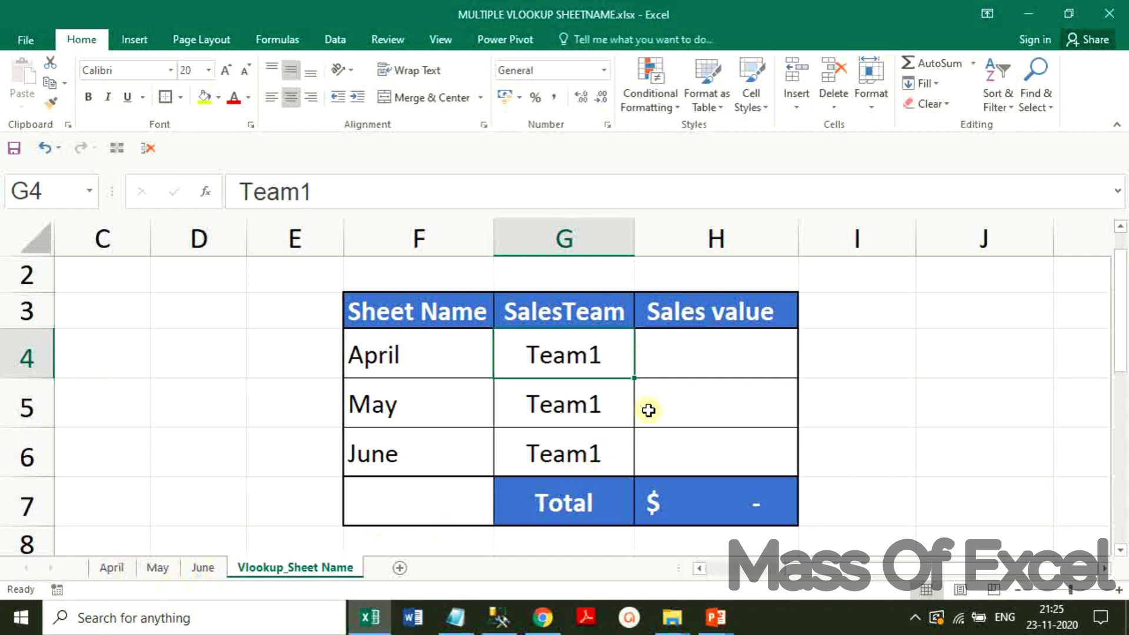
pyautogui.click(739, 364)
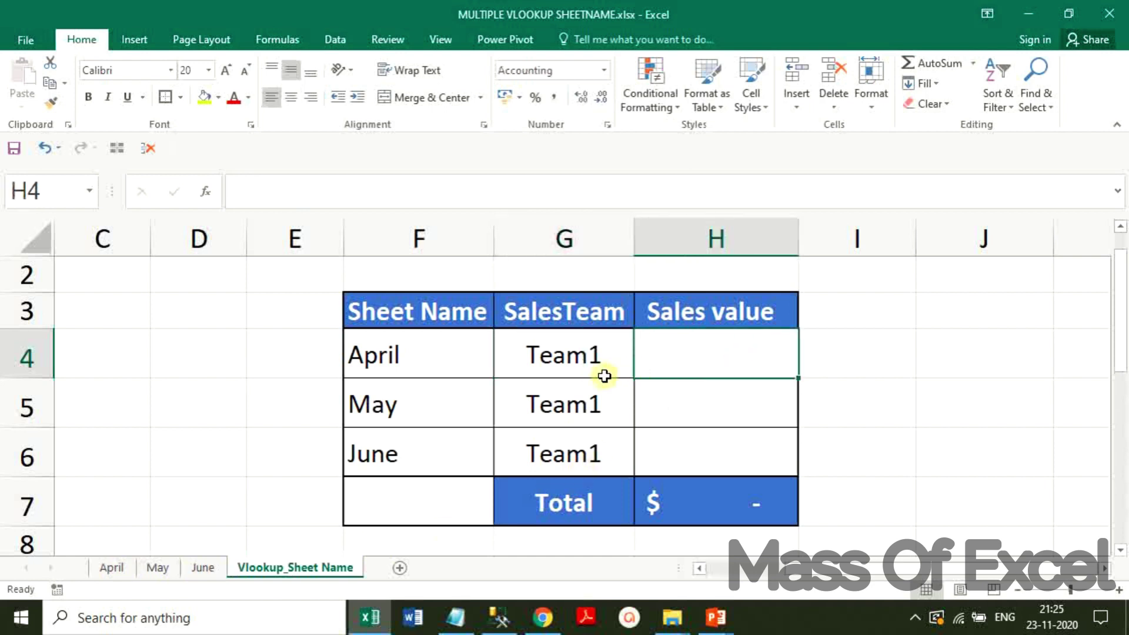
pyautogui.doubleClick(713, 368)
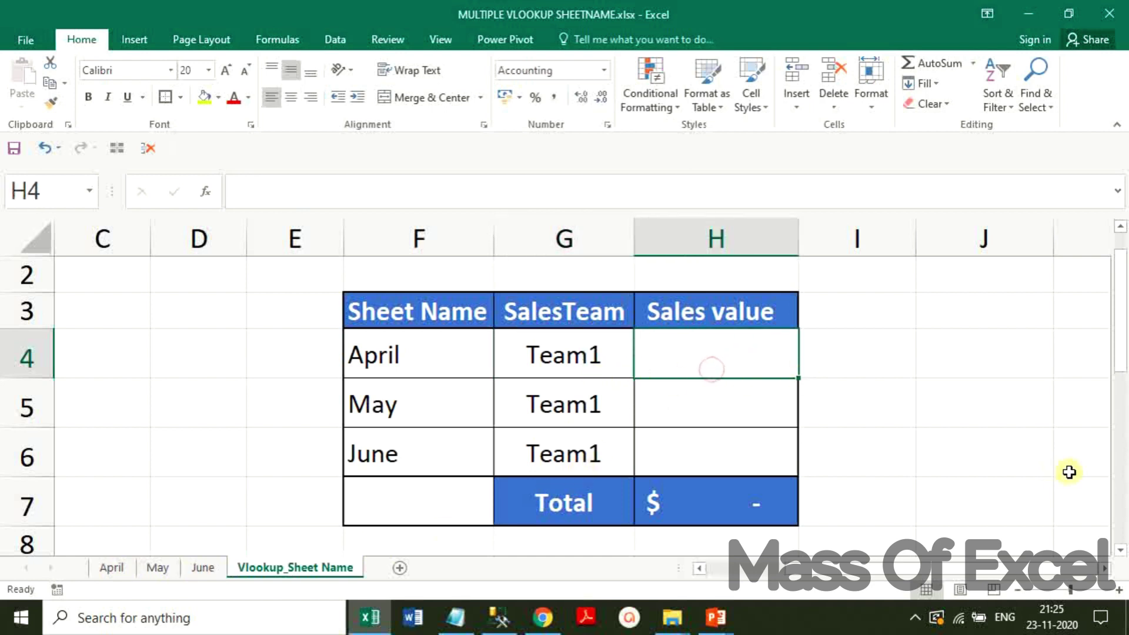
pyautogui.write('=vl')
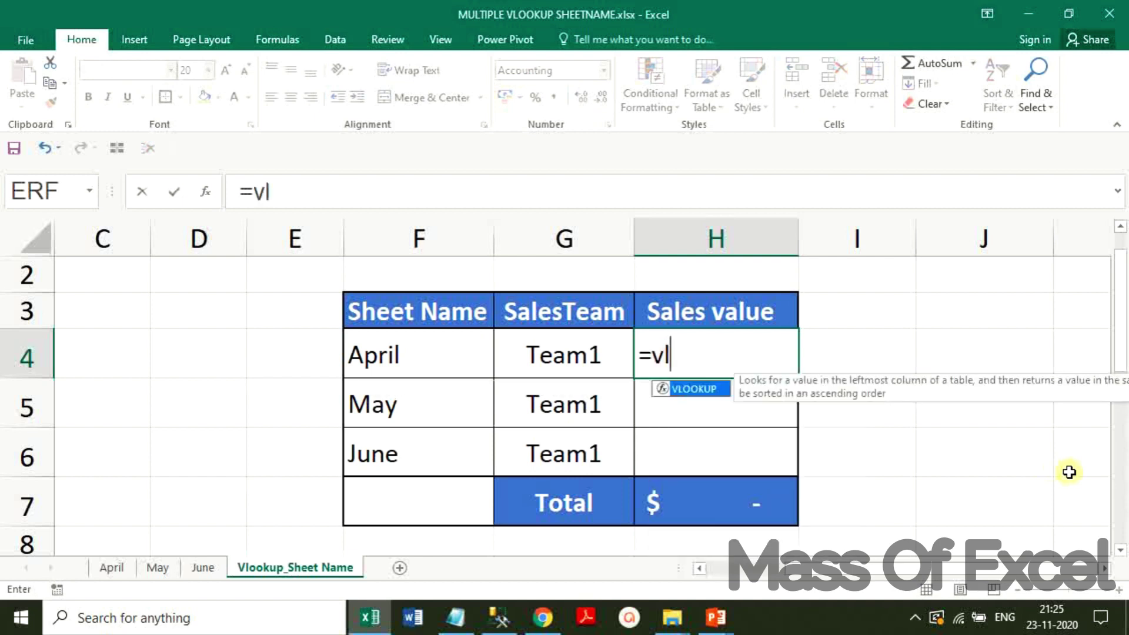
pyautogui.press('Tab')
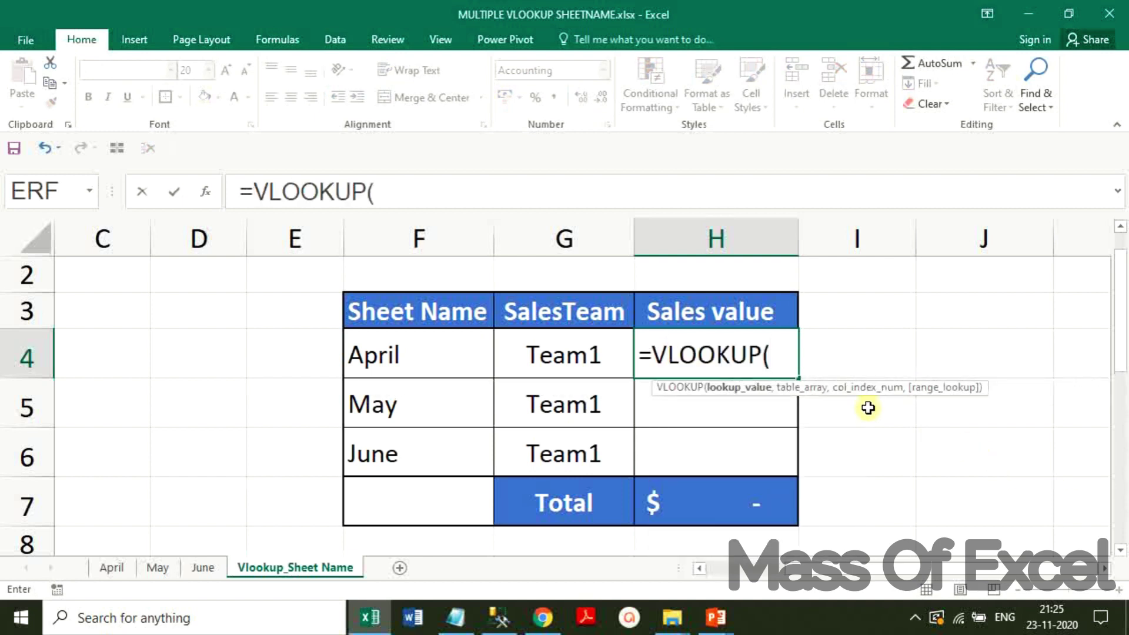
pyautogui.click(565, 347)
pyautogui.write(',')
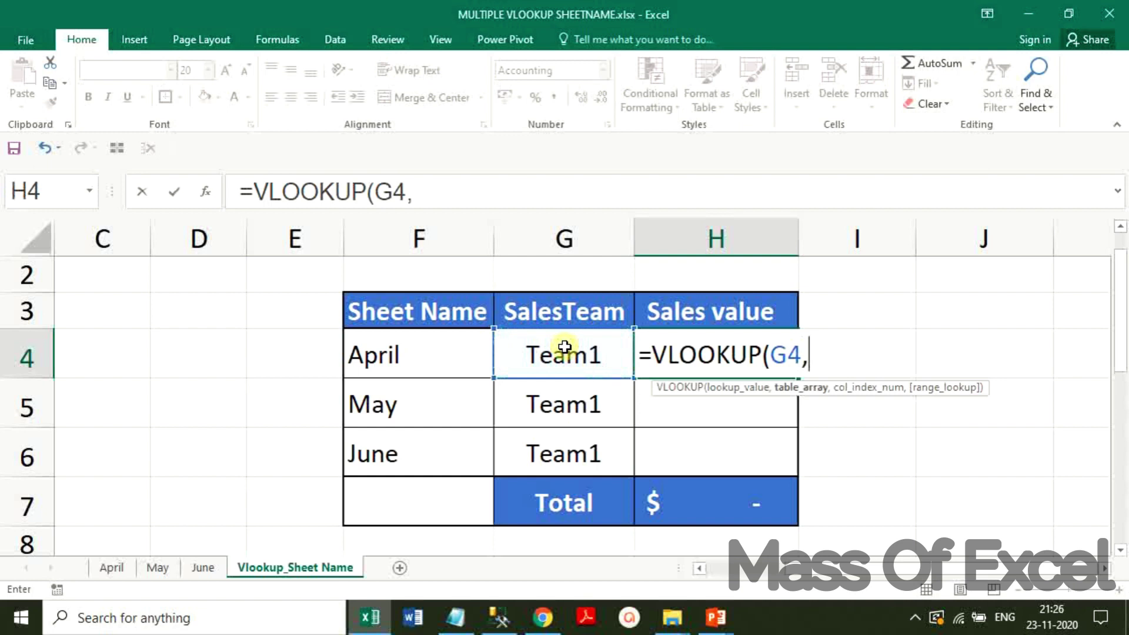
# Step: Nest a CHOOSE function as the table array argument of H4's VLOOKUP formula
pyautogui.click(1106, 568)
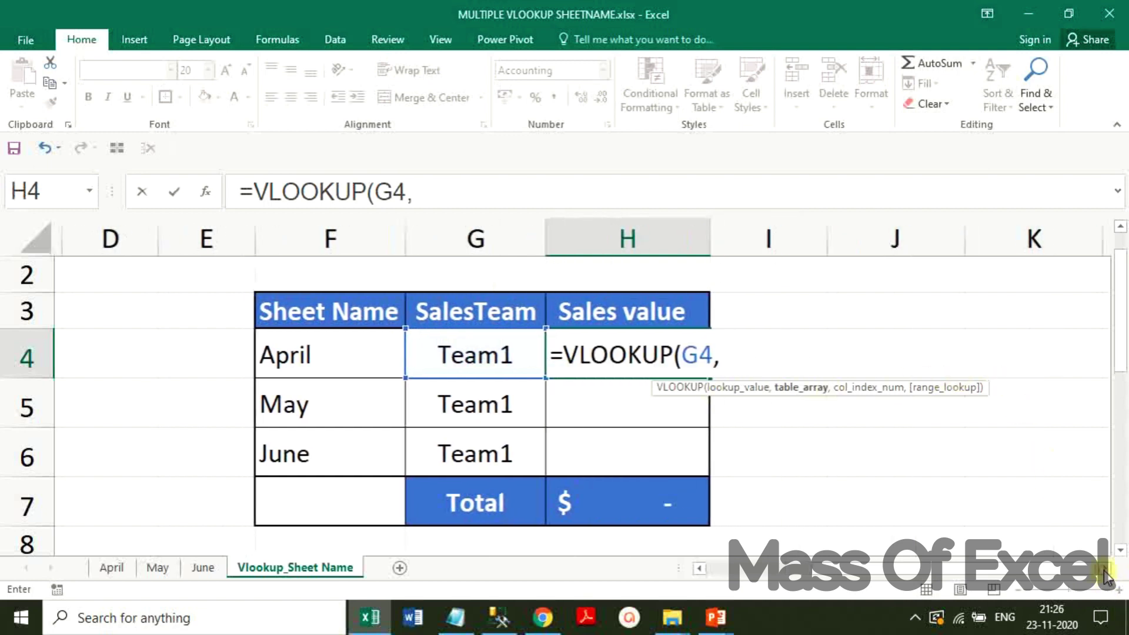
pyautogui.write('choose')
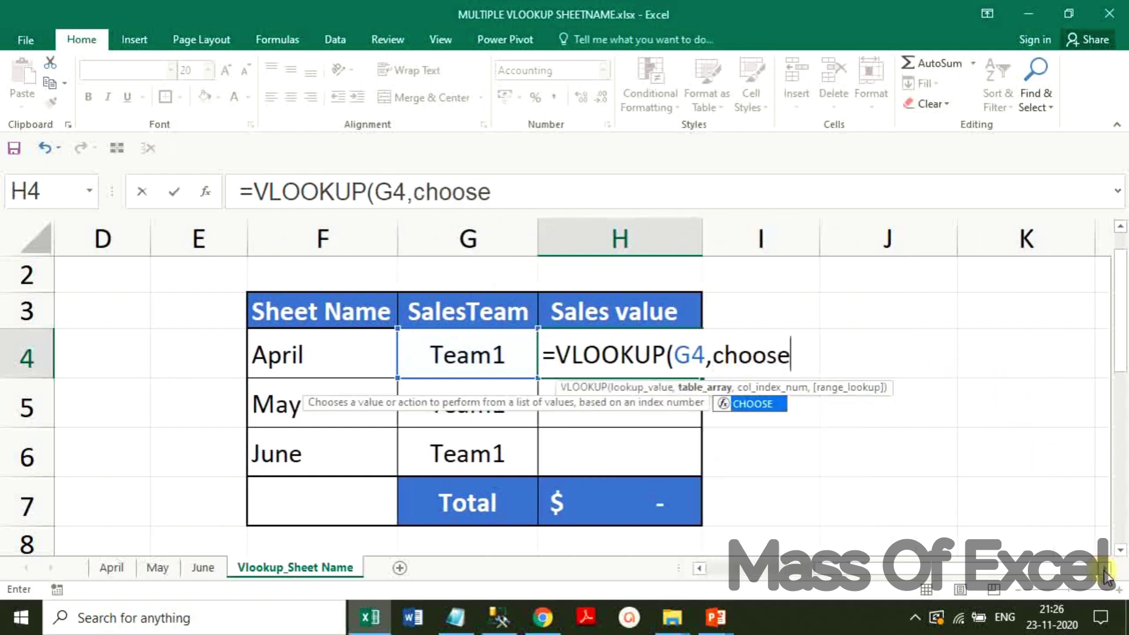
pyautogui.press('Tab')
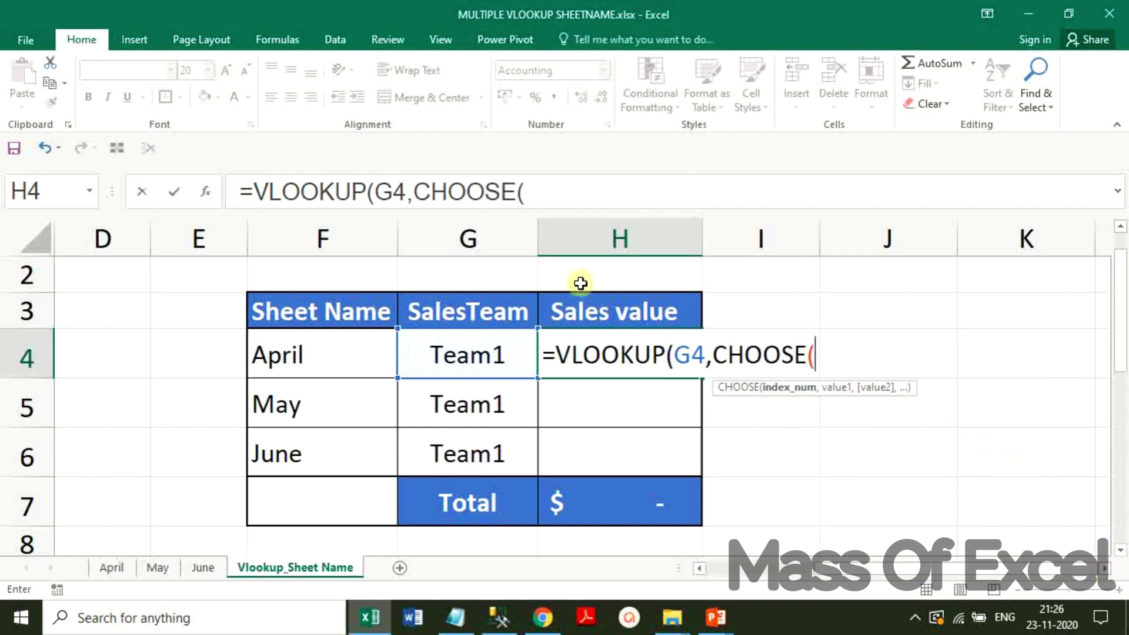
pyautogui.click(451, 194)
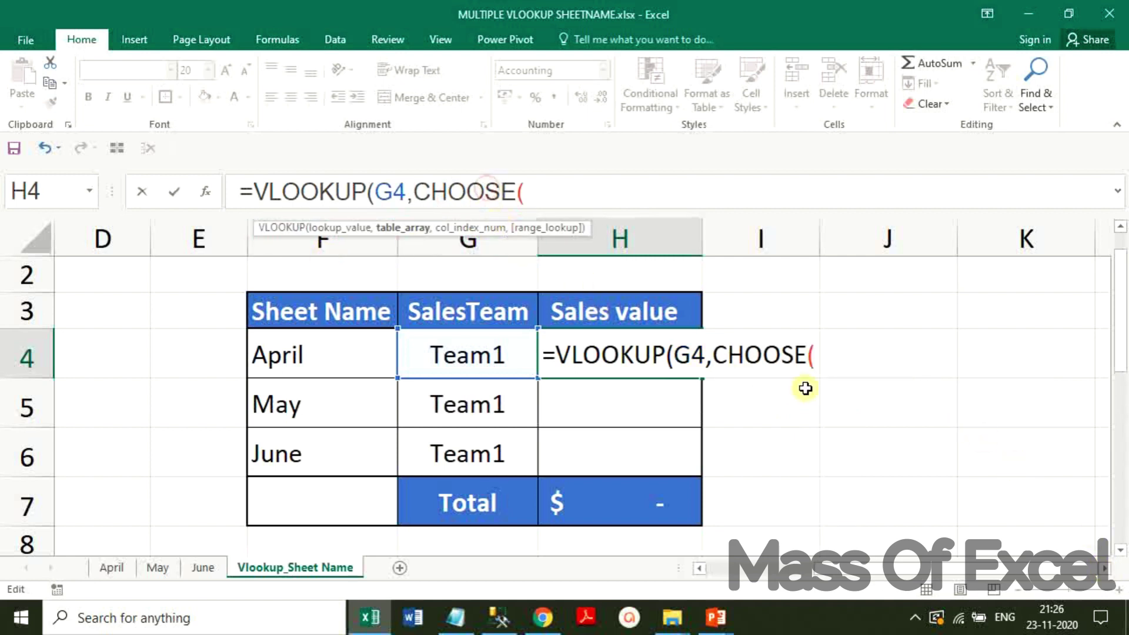
pyautogui.click(542, 191)
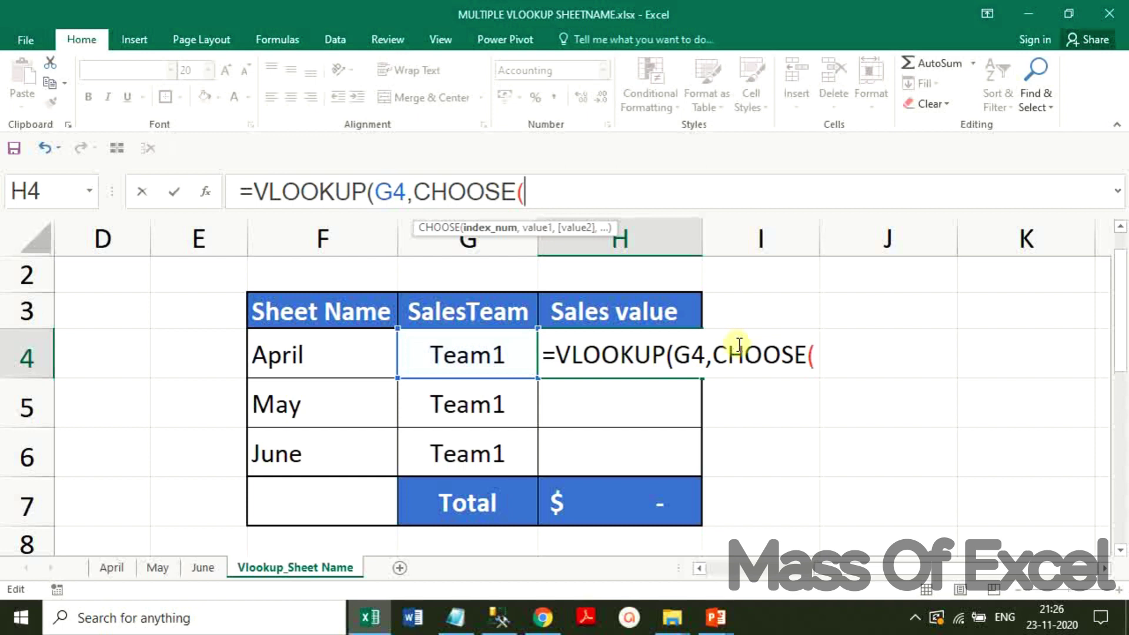
# Step: Set CHOOSE's index number to a nested VLOOKUP of F4 in $A$4:$B$6, column 2, match type 0
pyautogui.write('vl')
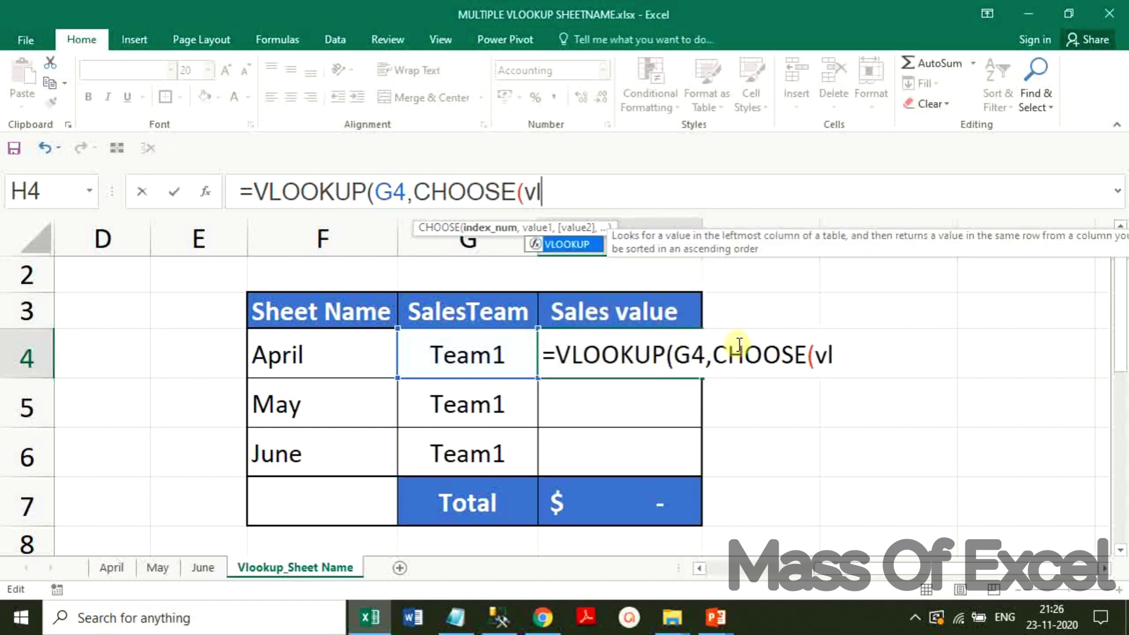
pyautogui.press('Tab')
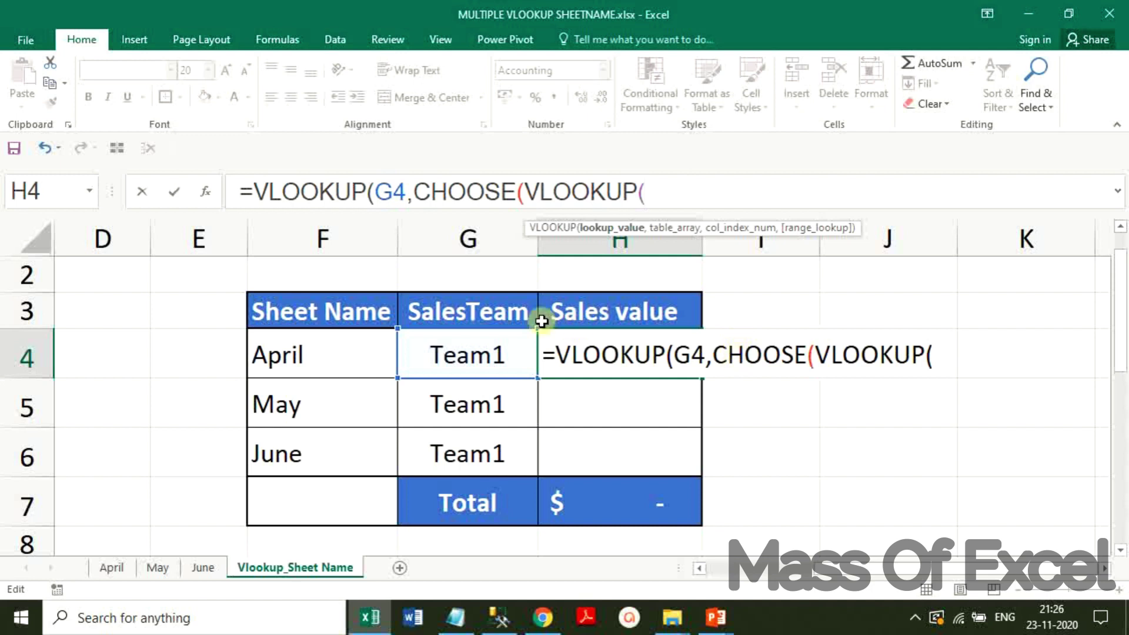
pyautogui.click(345, 340)
pyautogui.write(',')
pyautogui.moveTo(944, 570); pyautogui.dragTo(655, 570)
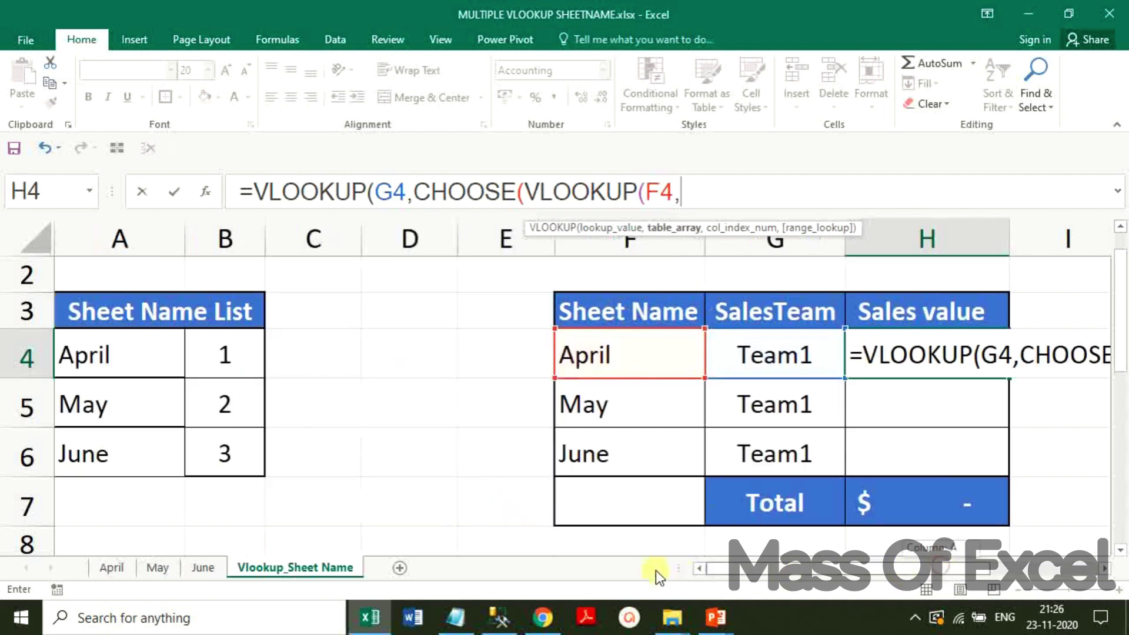
pyautogui.moveTo(111, 353); pyautogui.dragTo(224, 457)
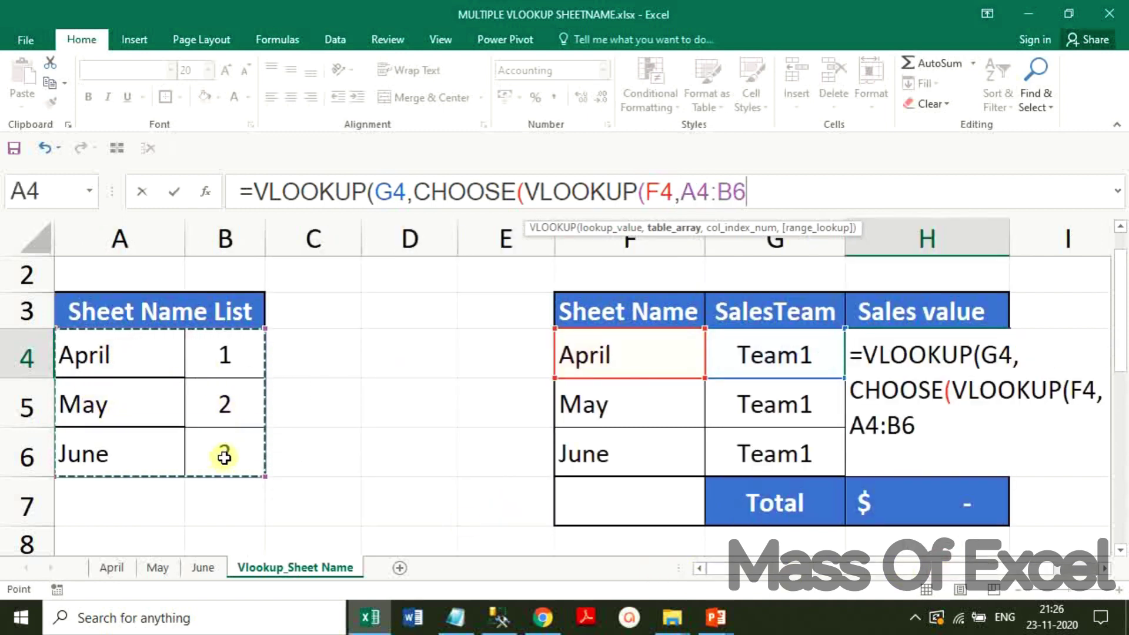
pyautogui.press('F4')
pyautogui.write(',2,')
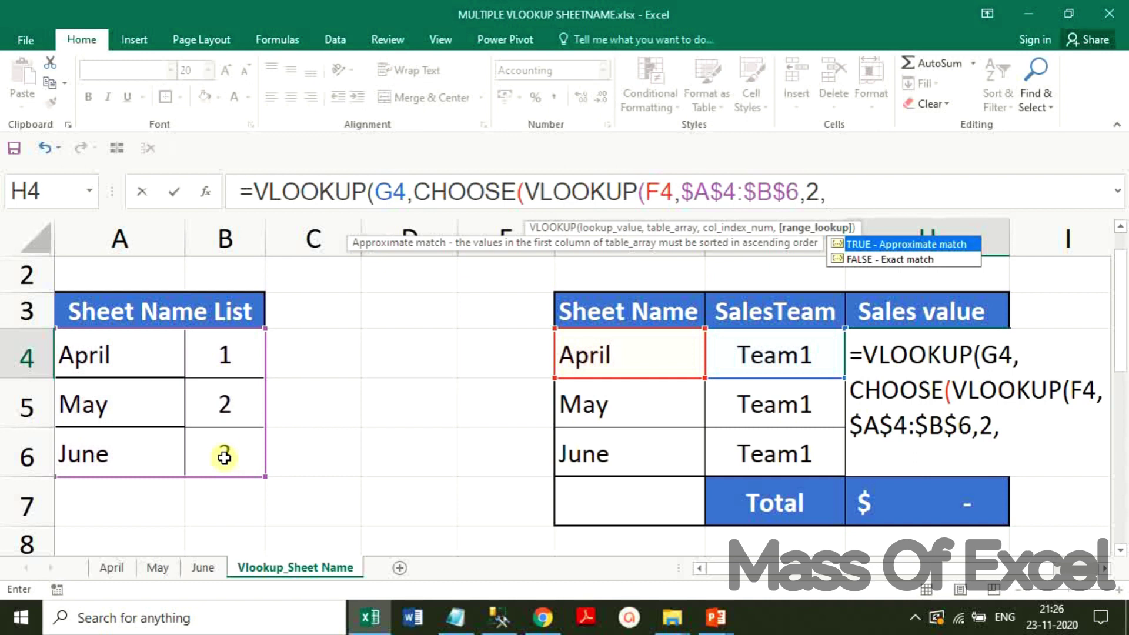
pyautogui.write('0),')
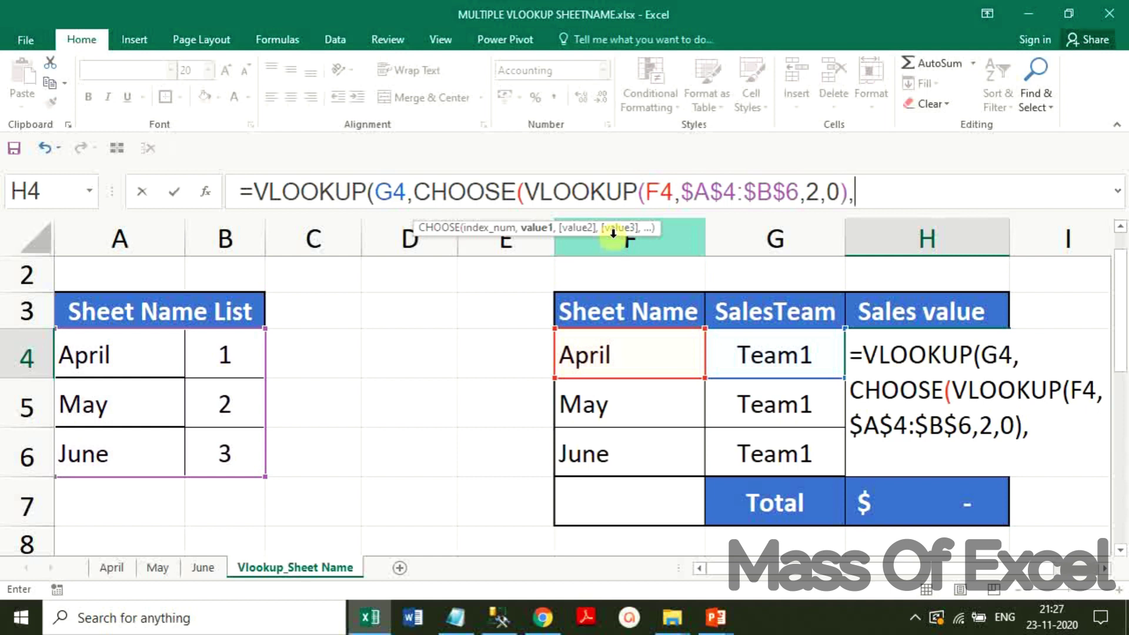
# Step: Supply the named ranges APR, MAY and JUN as CHOOSE's three values in H4's formula
pyautogui.write('J')
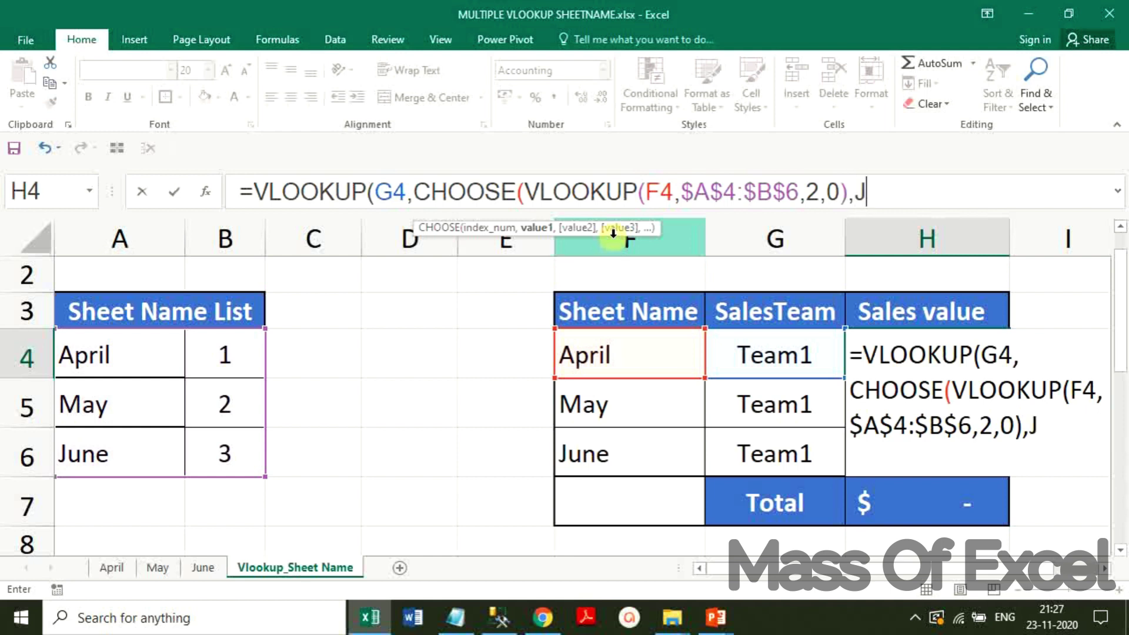
pyautogui.press('BackSpace')
pyautogui.write('APRI')
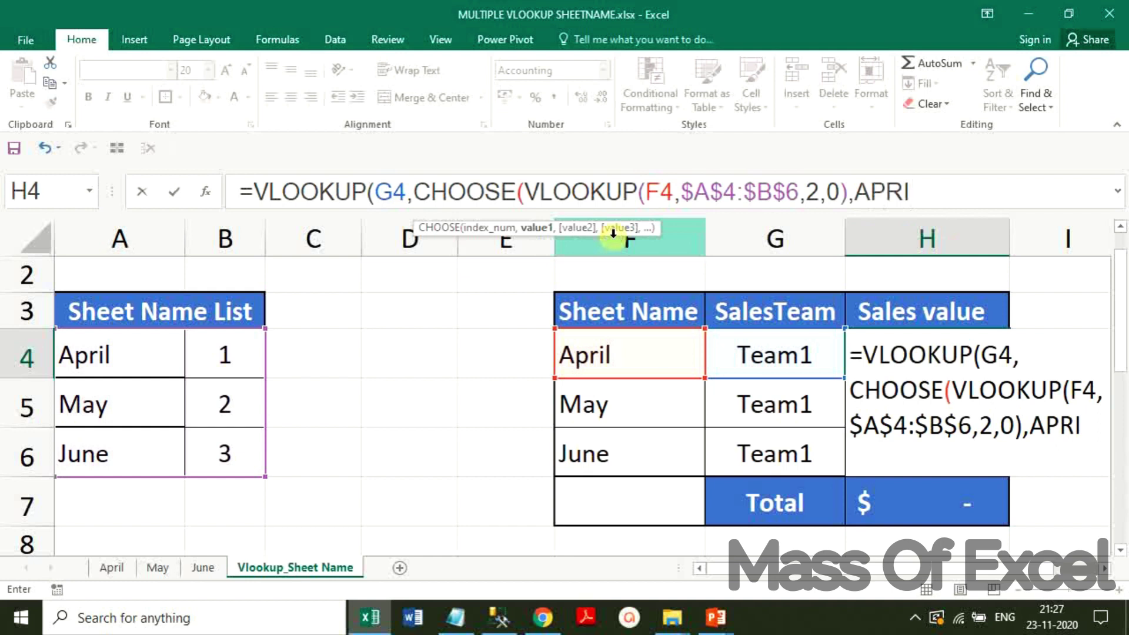
pyautogui.press('BackSpace')
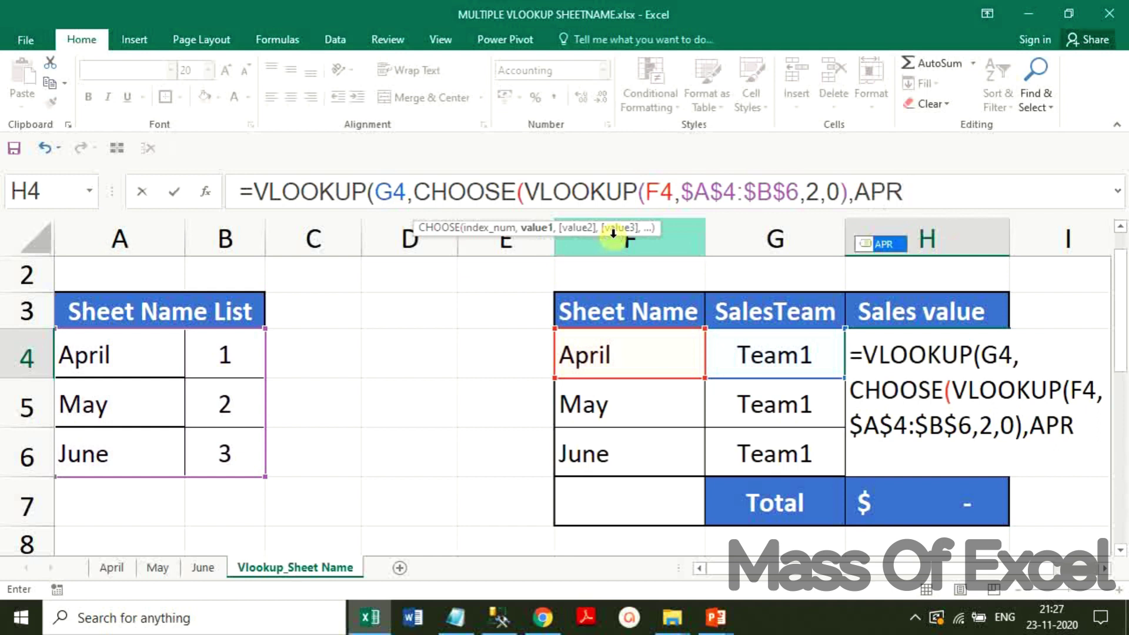
pyautogui.press('Escape')
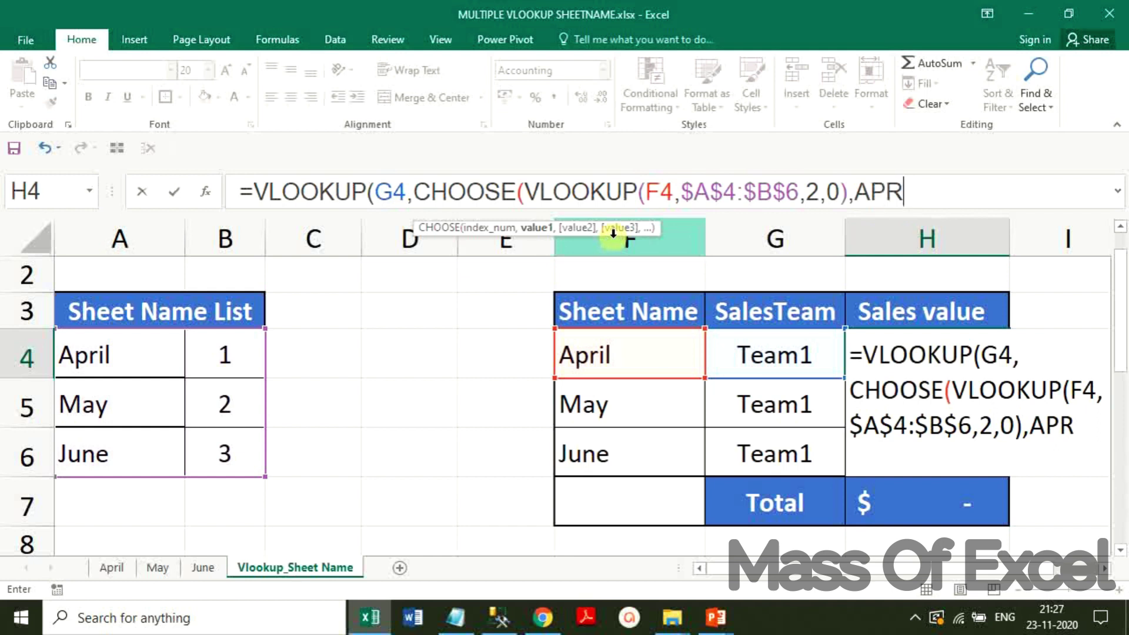
pyautogui.press('BackSpace')
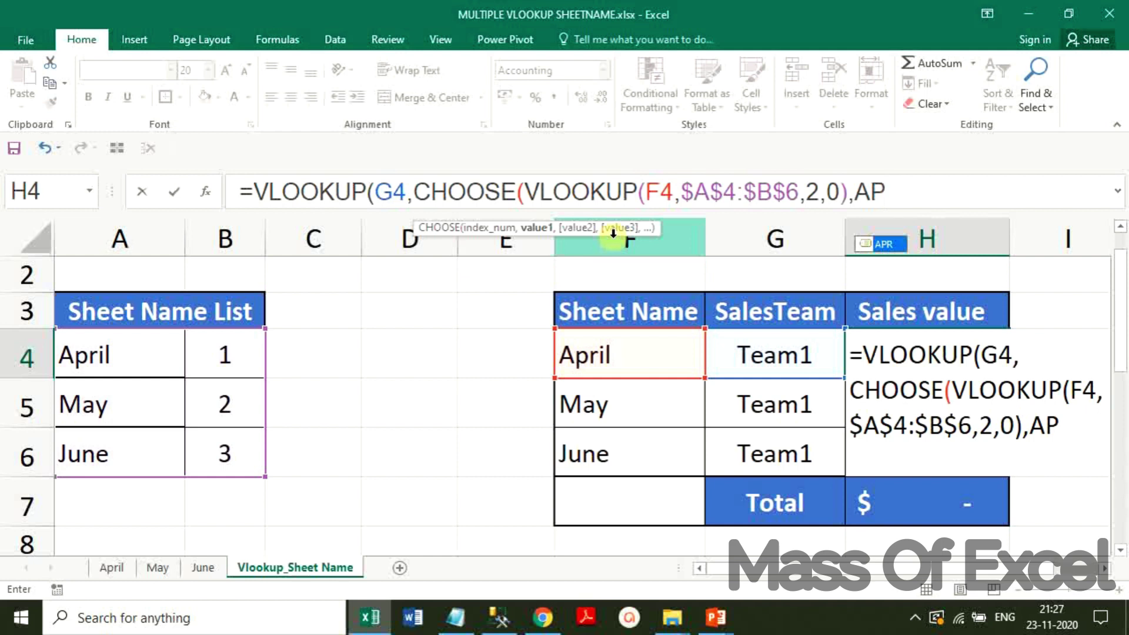
pyautogui.write('R,MAY')
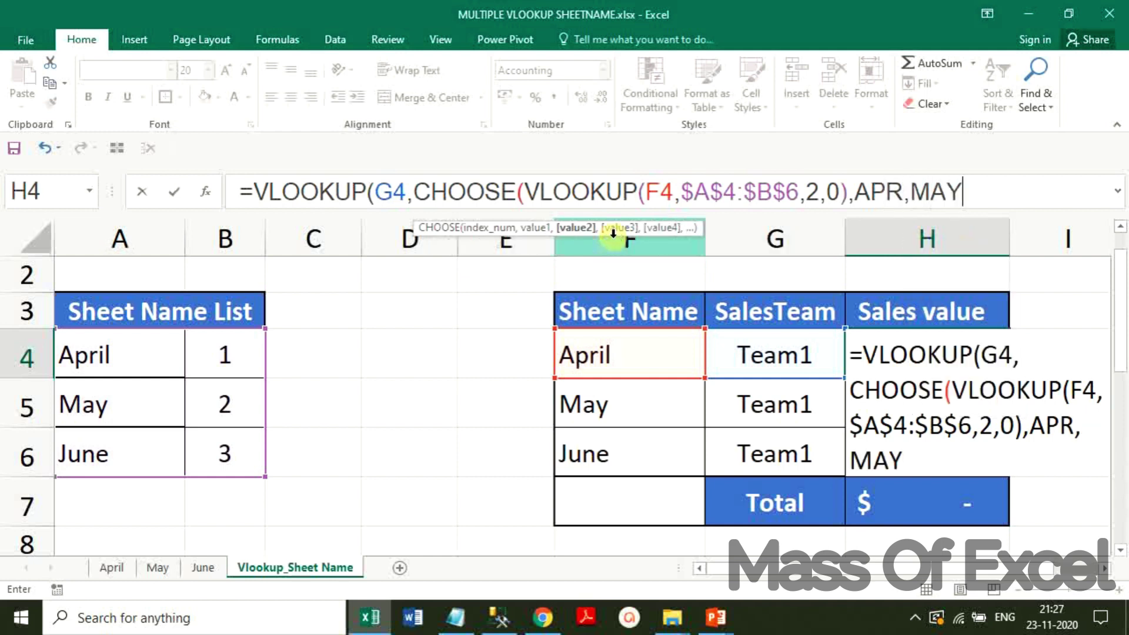
pyautogui.write(',')
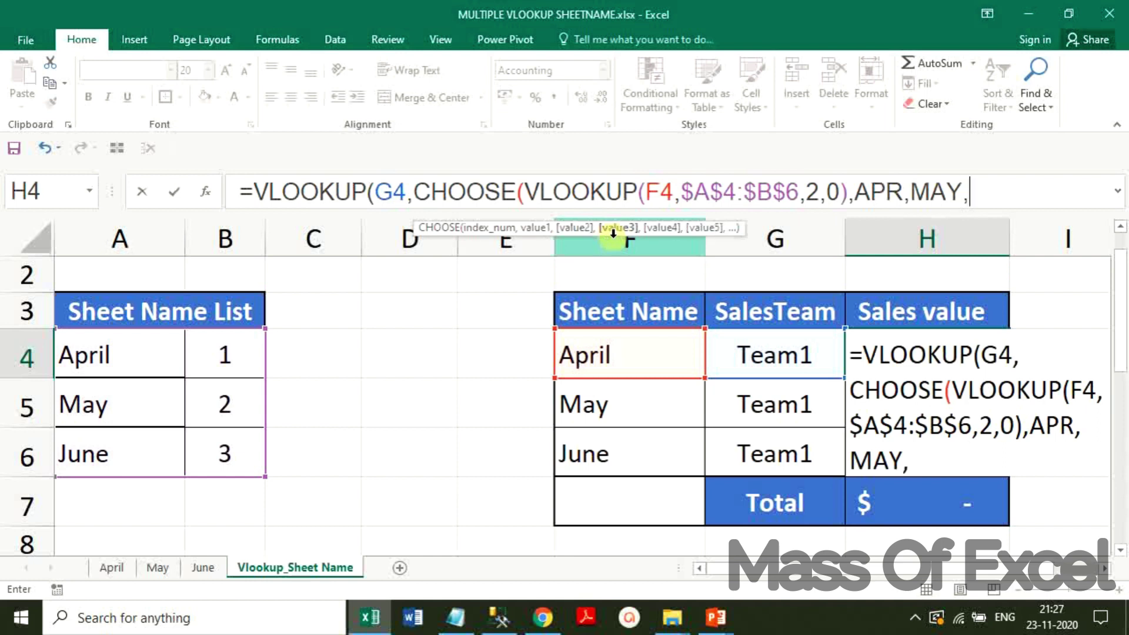
pyautogui.write('JUN')
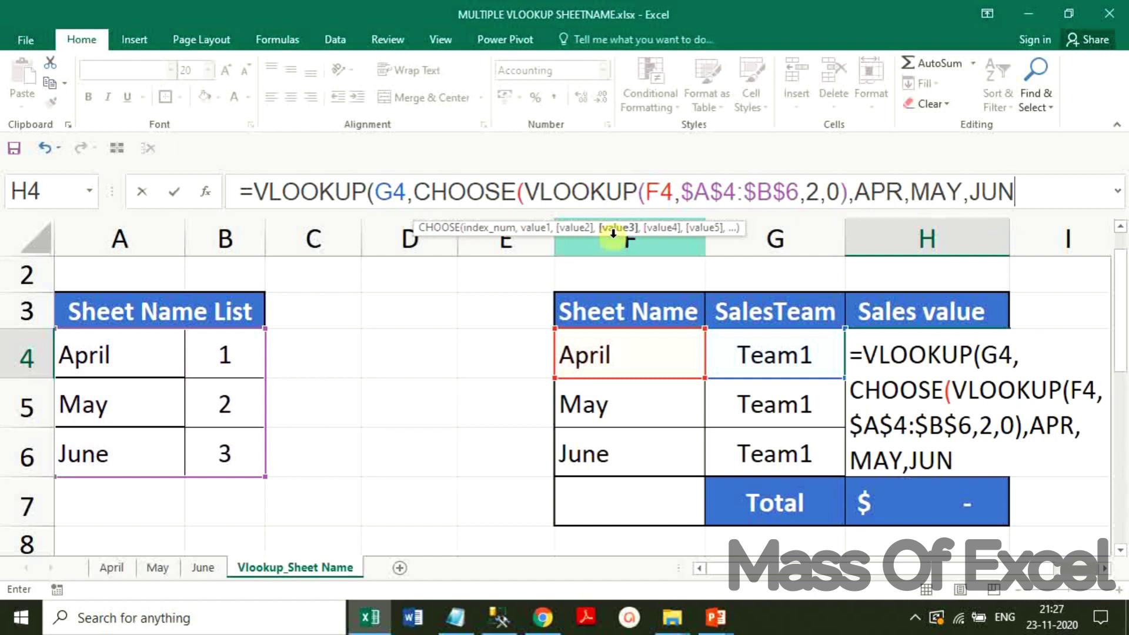
# Step: Close CHOOSE and complete H4's outer VLOOKUP with column index 2 and range lookup 0
pyautogui.write('),2,')
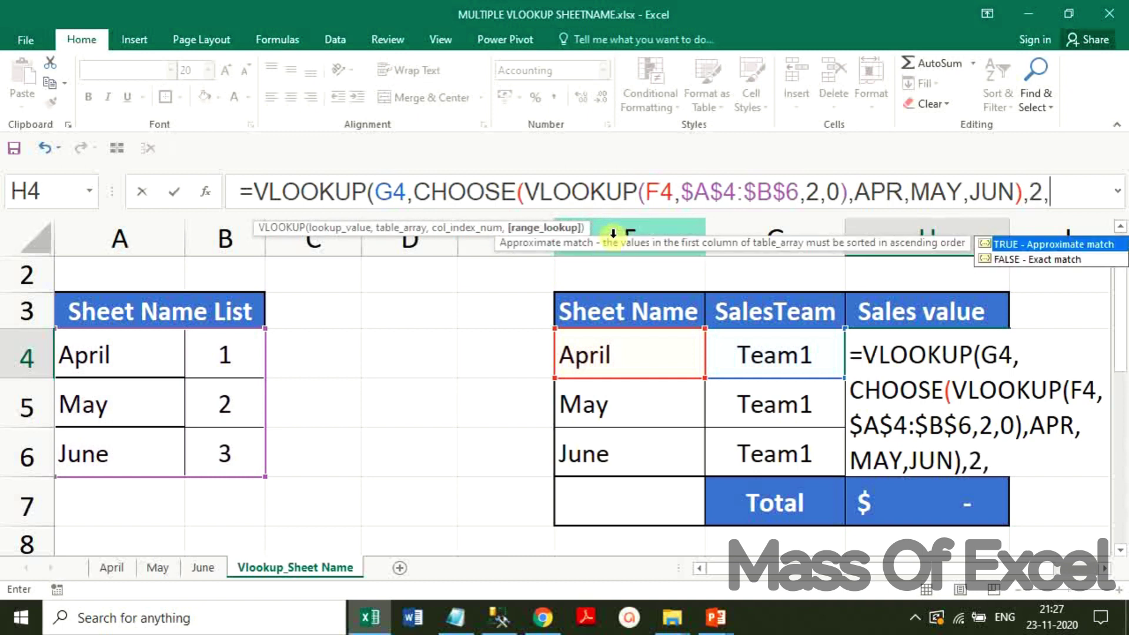
pyautogui.write('0)')
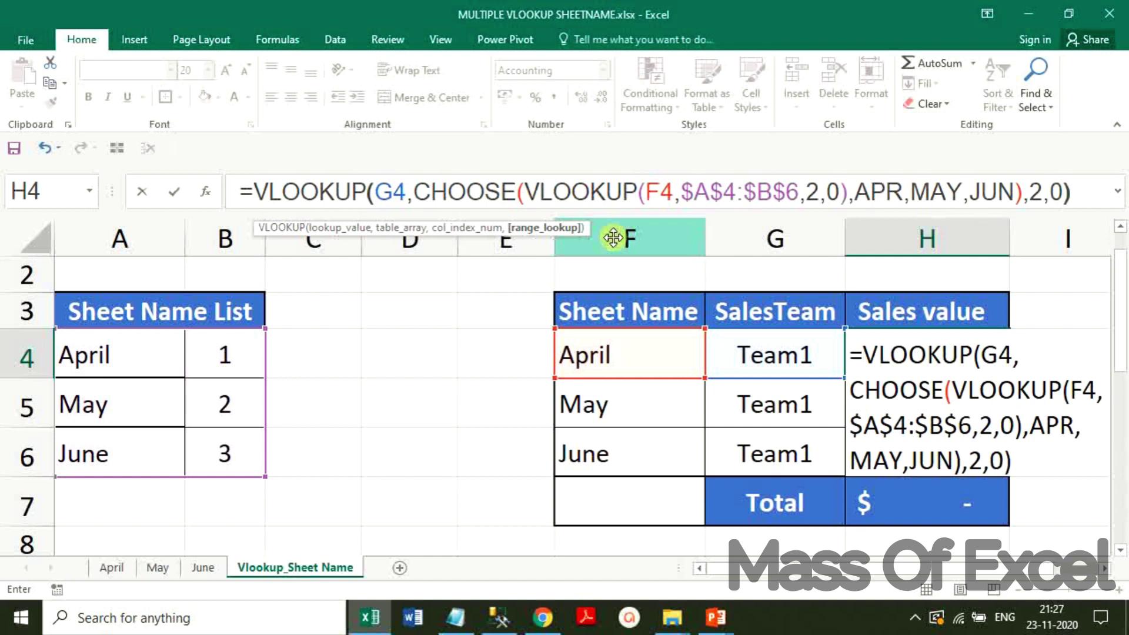
pyautogui.press('Return')
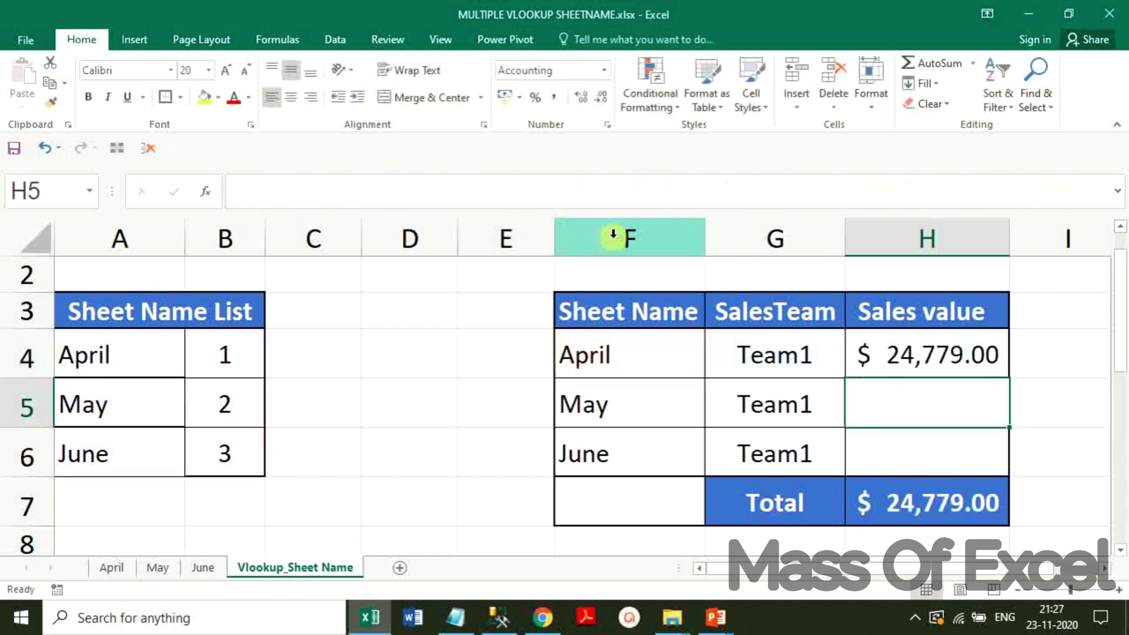
# Step: Copy the H4 lookup formula through the Sales value cells H4:H6, pasting formulas only
pyautogui.press('Up')
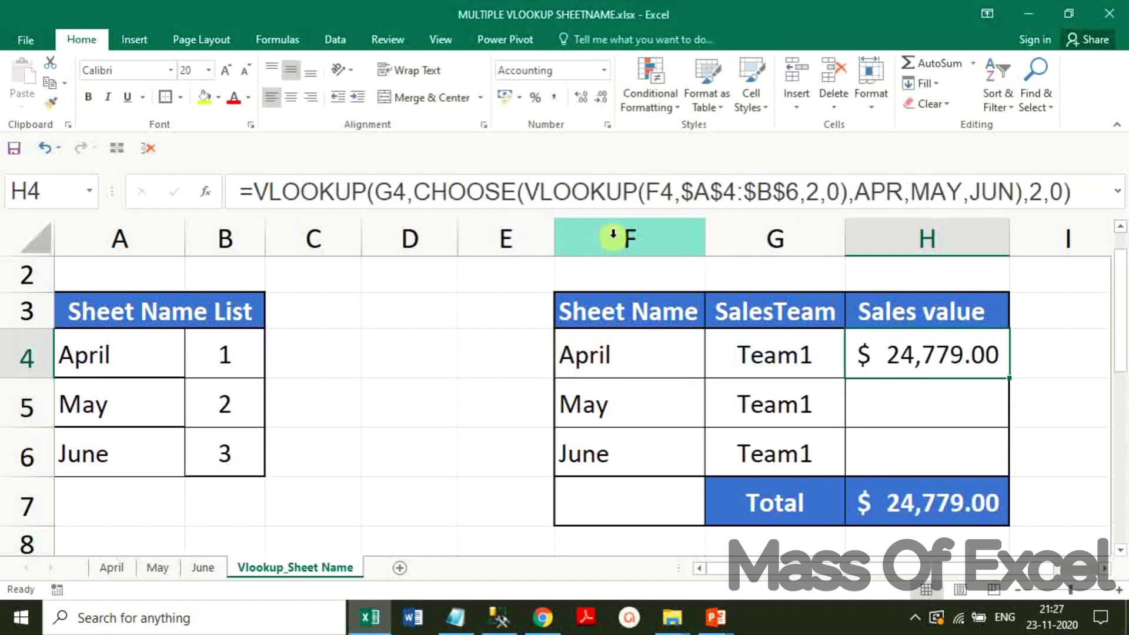
pyautogui.hotkey('ctrl', 'c')
pyautogui.moveTo(918, 353); pyautogui.dragTo(921, 454)
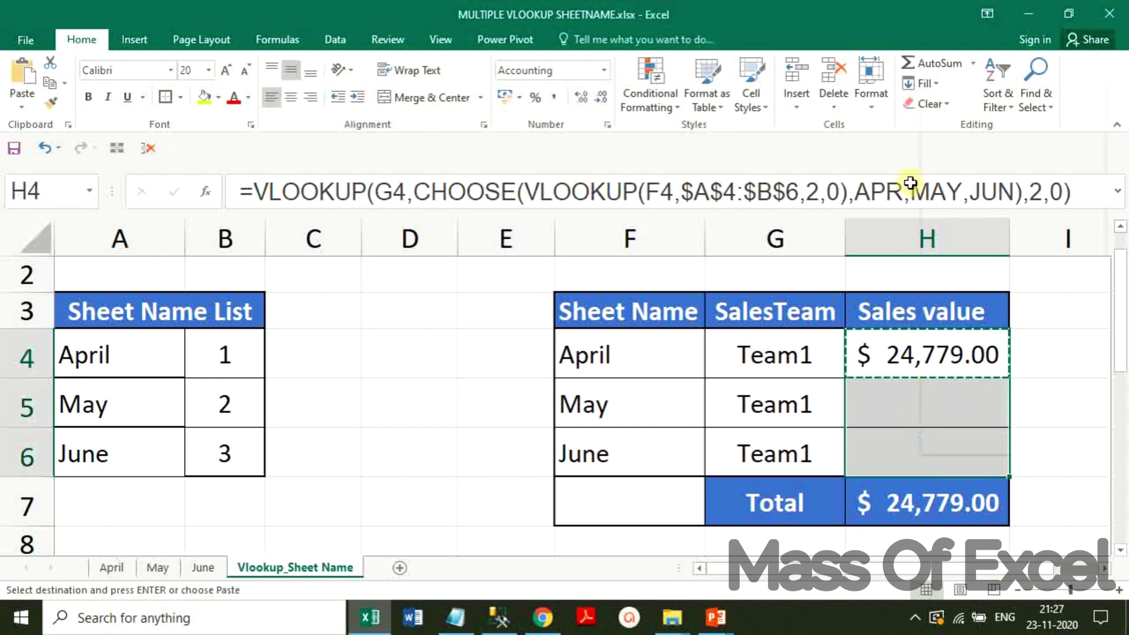
pyautogui.rightClick(921, 406)
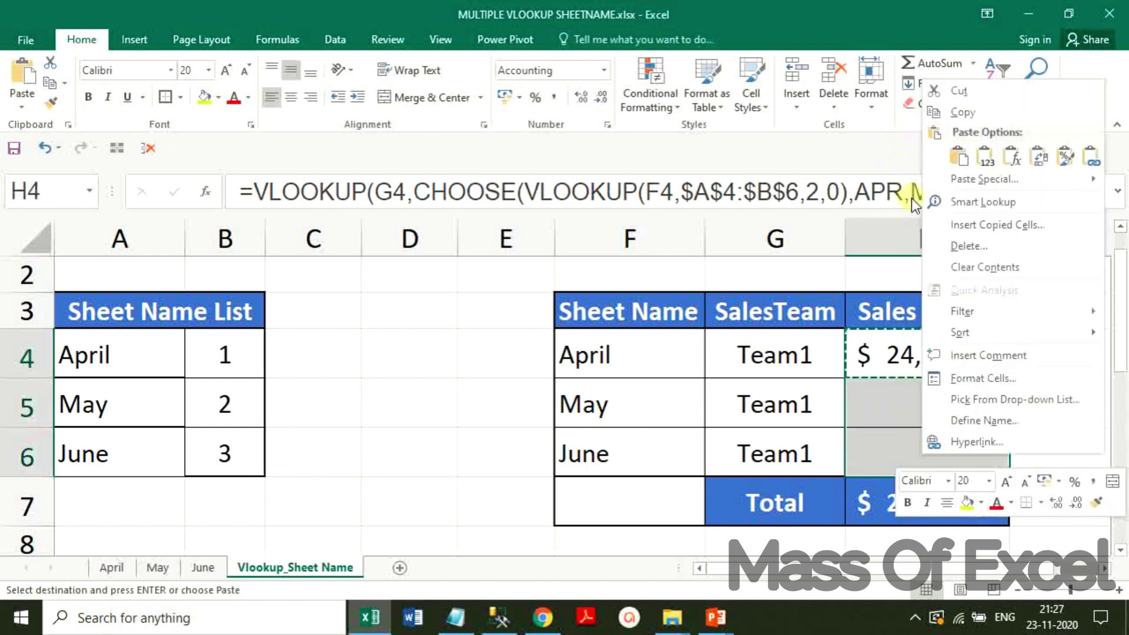
pyautogui.click(1012, 156)
pyautogui.press('Escape')
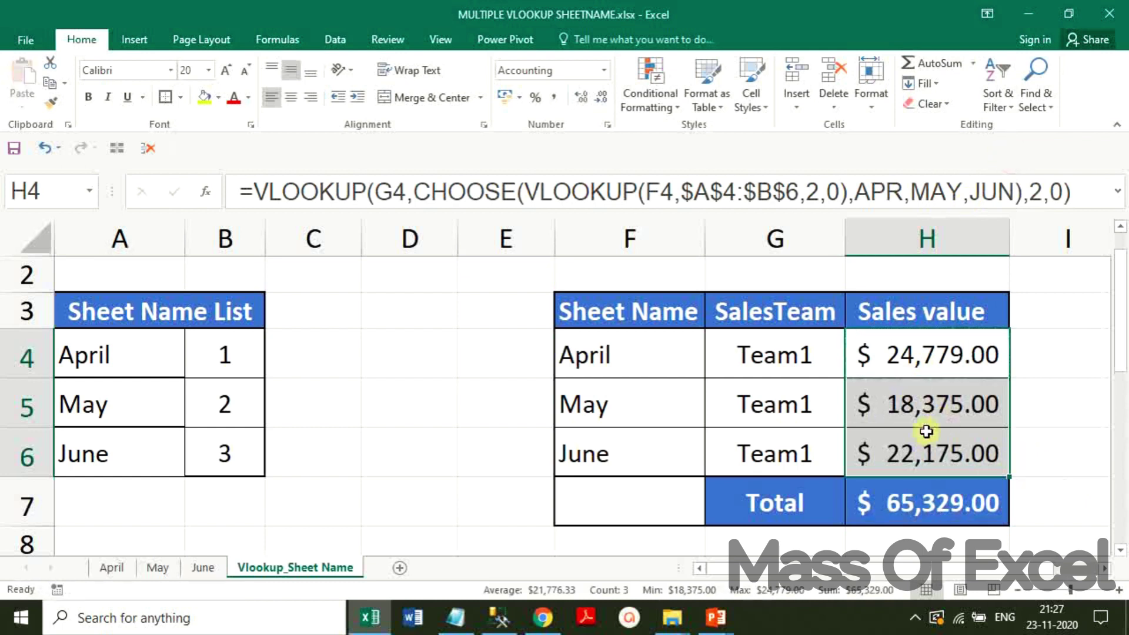
# Step: Check Team1's April and May results in H4 and H5 against the sales values on the April and May sheets
pyautogui.click(900, 374)
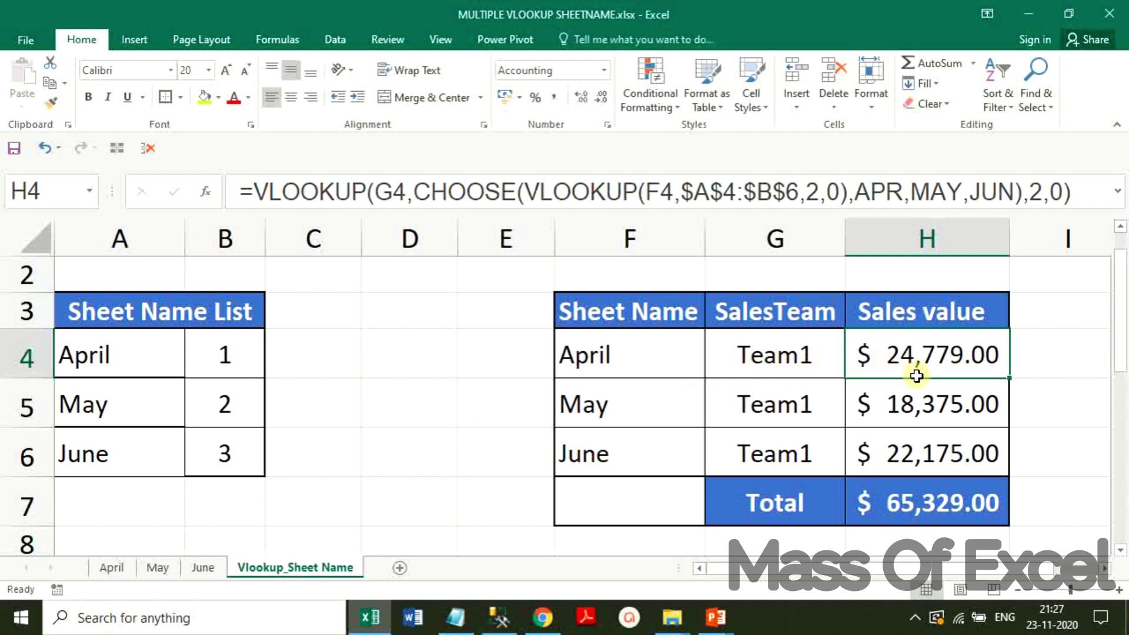
pyautogui.click(113, 568)
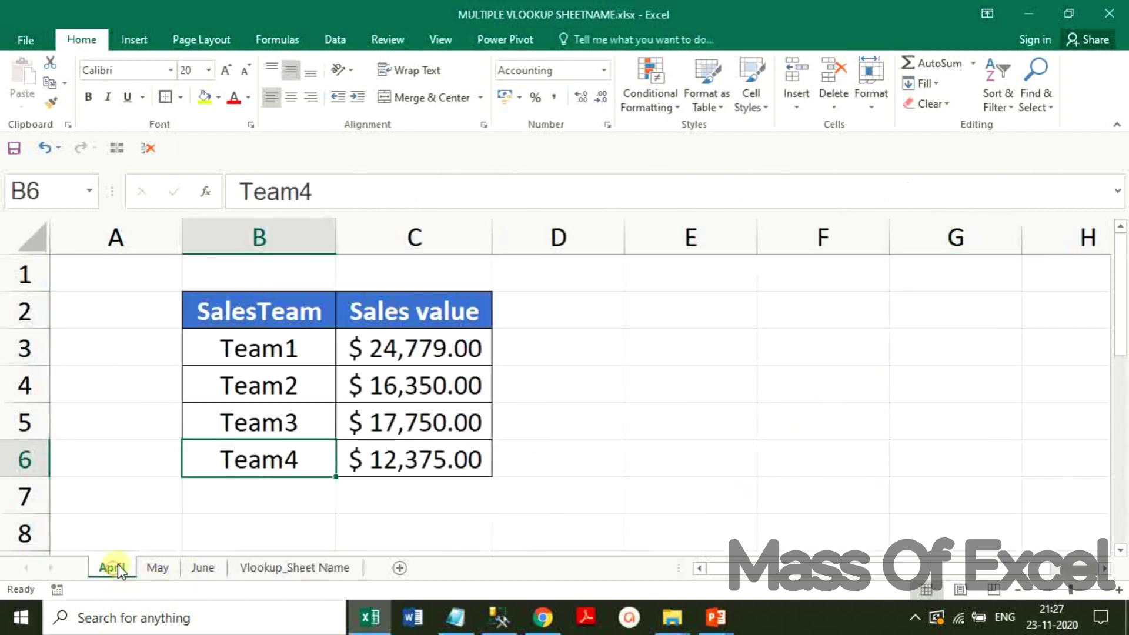
pyautogui.click(384, 361)
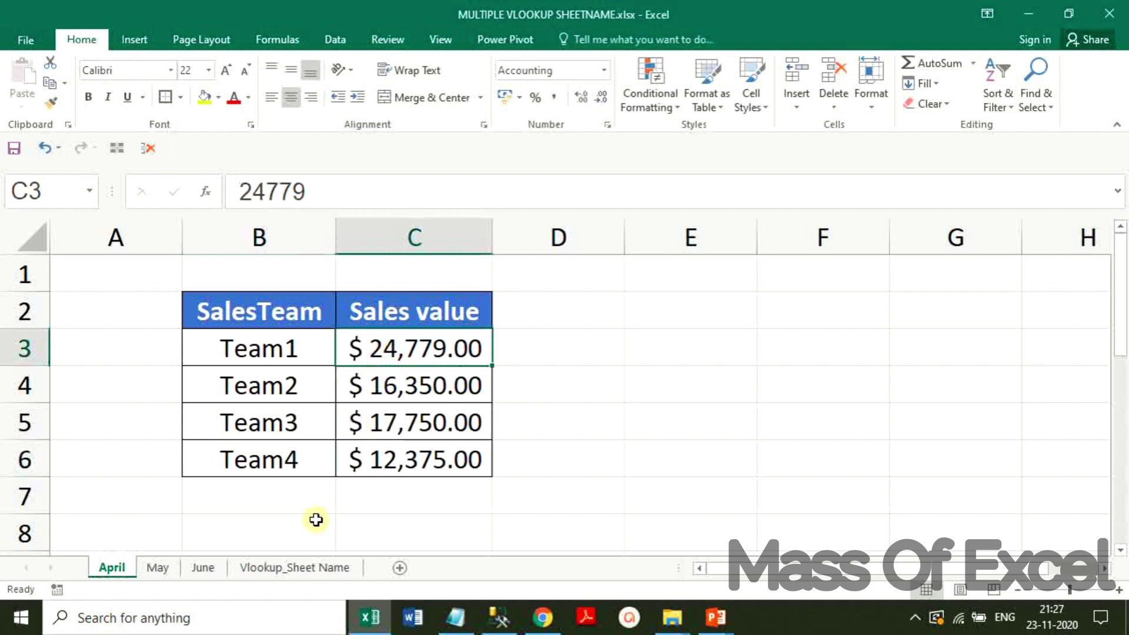
pyautogui.click(296, 567)
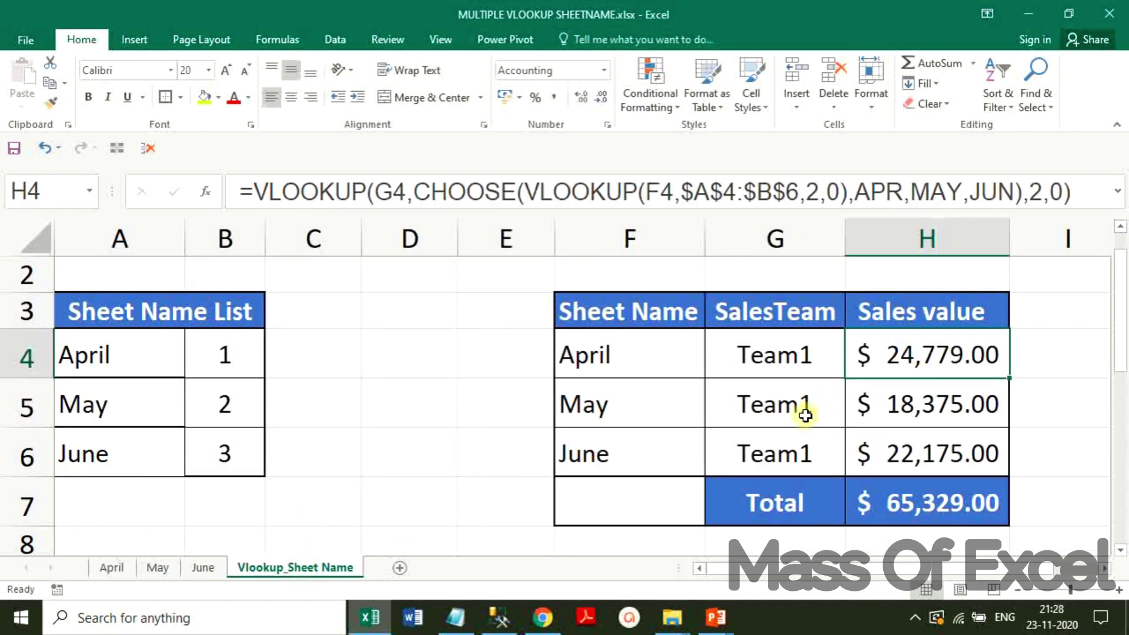
pyautogui.click(157, 567)
pyautogui.click(407, 359)
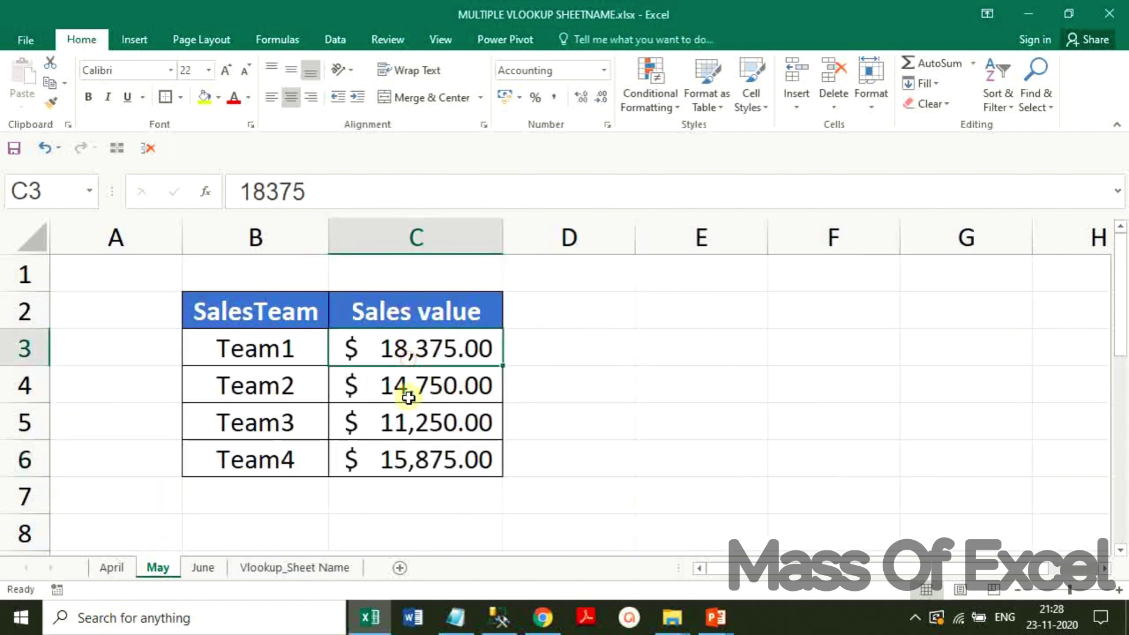
pyautogui.click(323, 569)
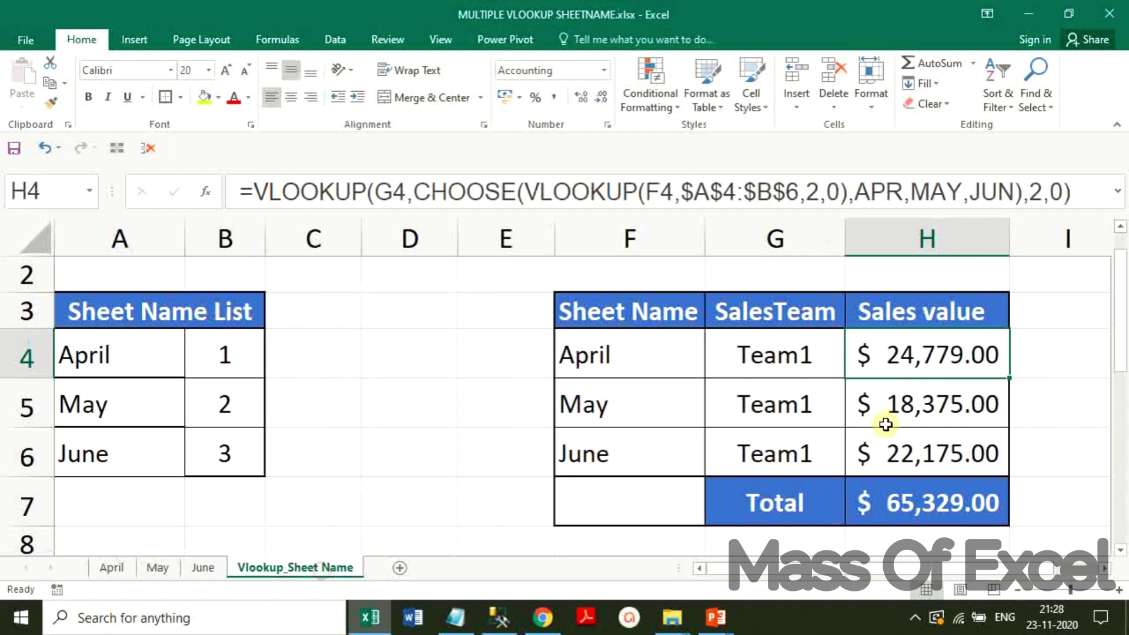
pyautogui.click(885, 419)
# Step: Check Team1's June result in H6 against the June sheet, and inspect the total formula in H7
pyautogui.click(782, 456)
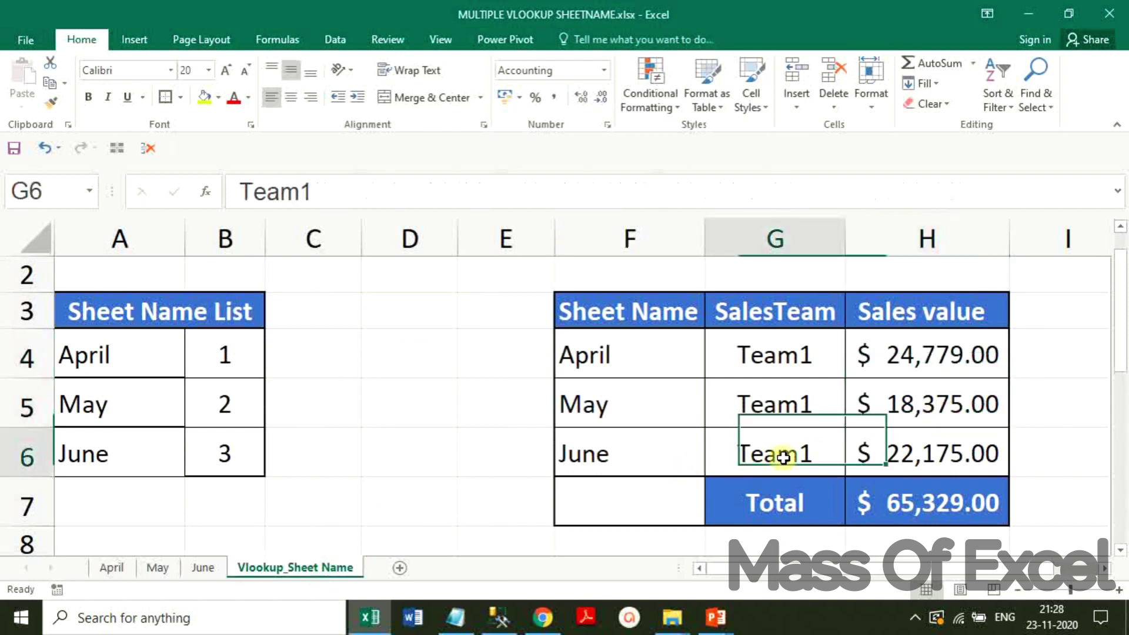
pyautogui.click(607, 466)
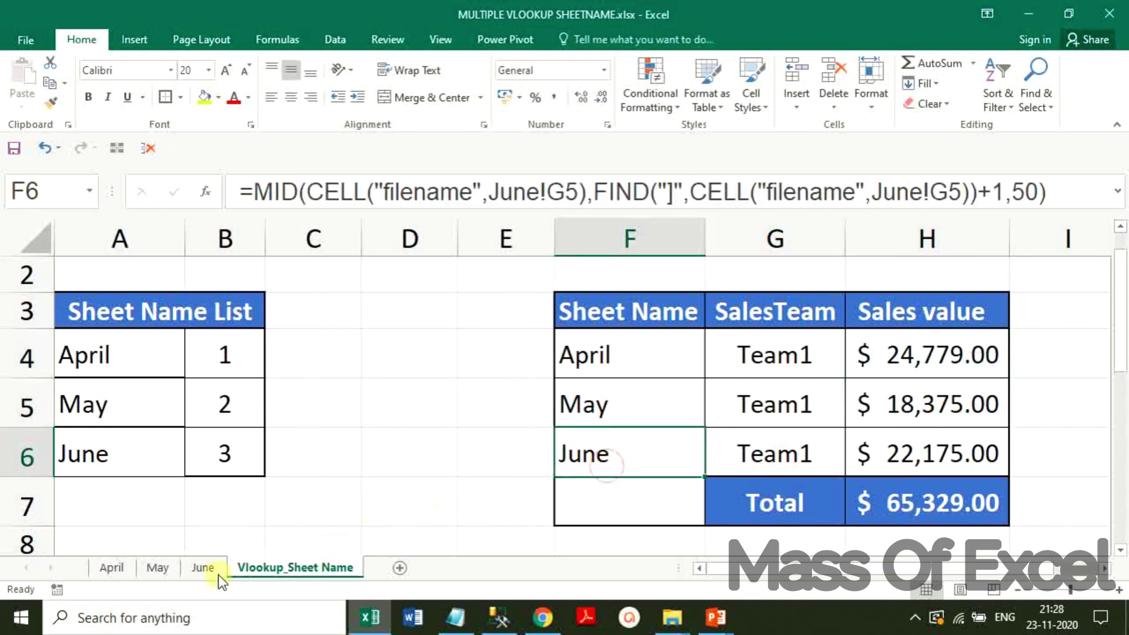
pyautogui.click(203, 568)
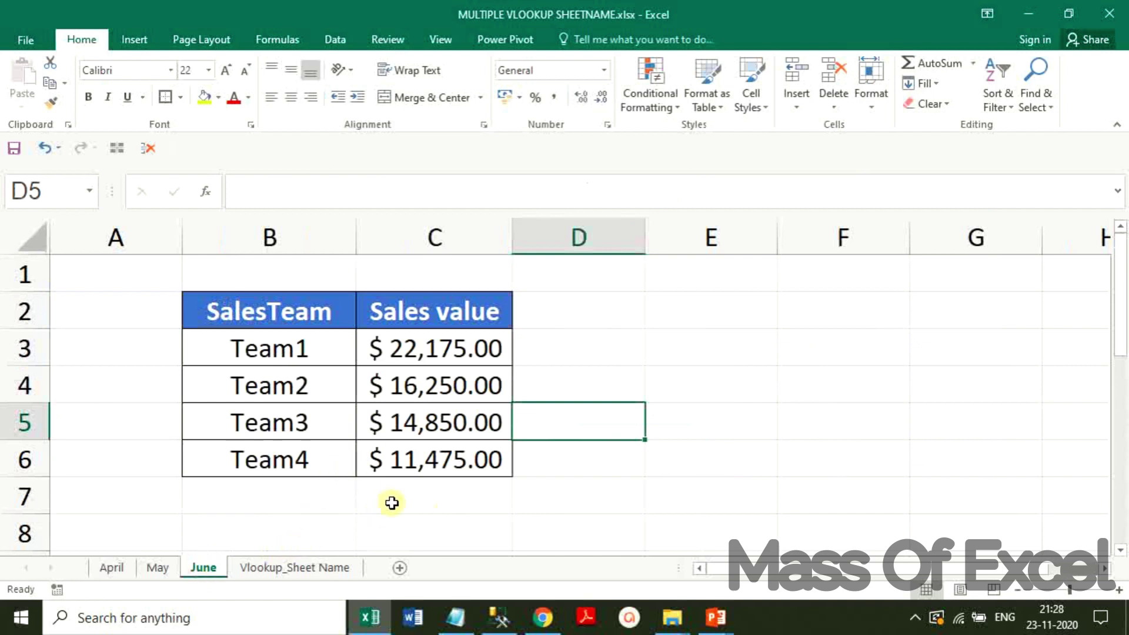
pyautogui.click(449, 360)
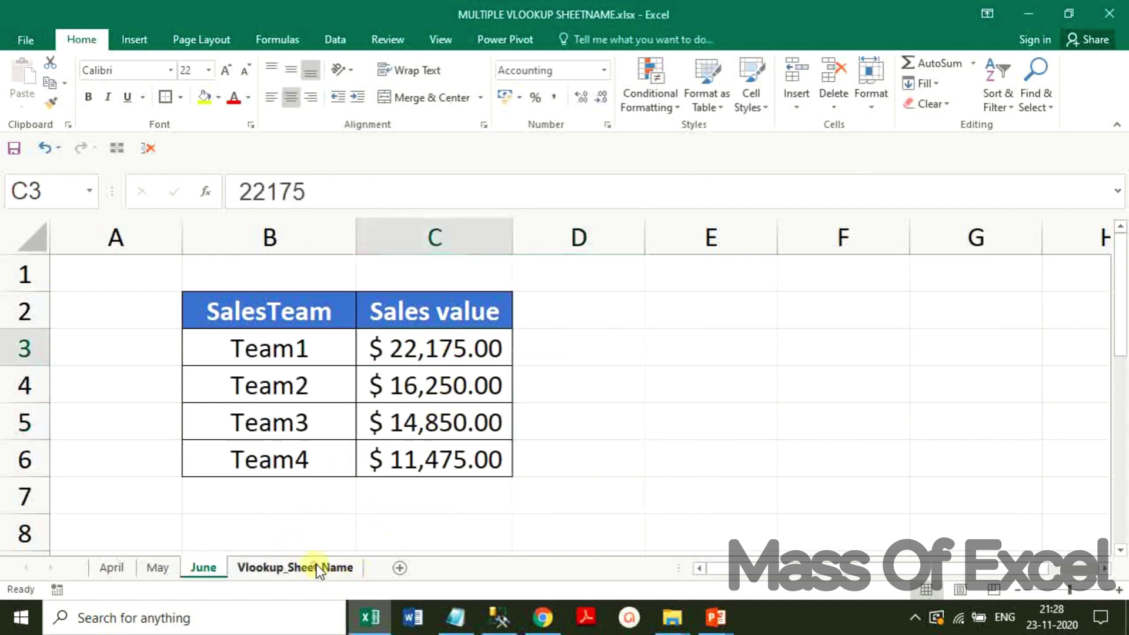
pyautogui.click(298, 568)
pyautogui.click(962, 453)
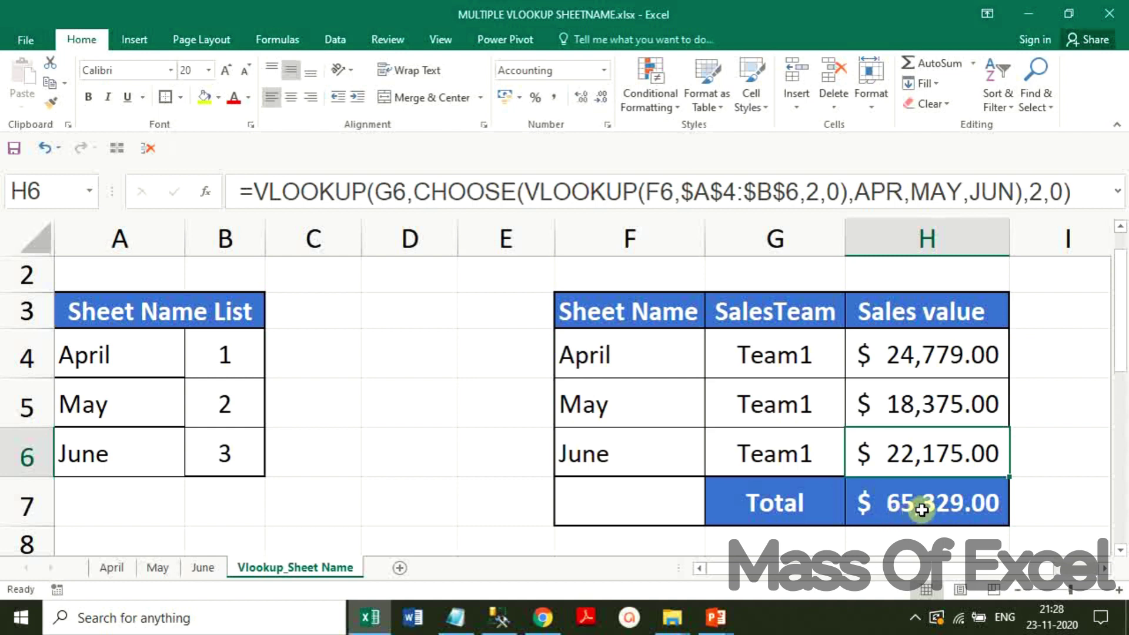
pyautogui.click(921, 509)
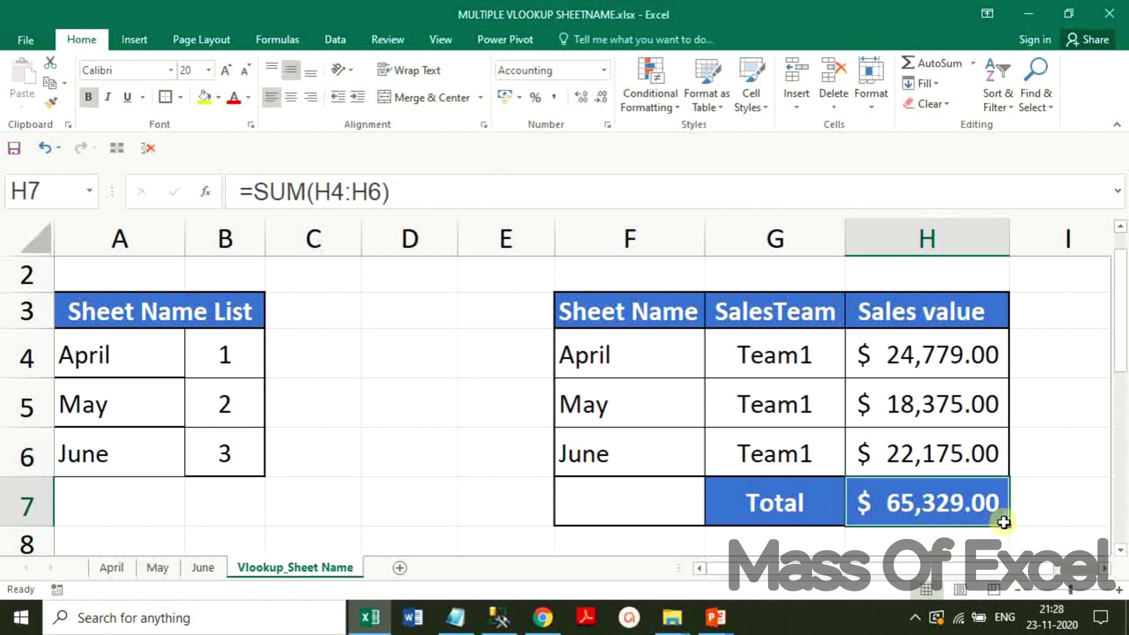
# Step: Review the sheet name cells A4:A6 and F4:F6, and return to cell A1
pyautogui.scroll(1, 1041, 415)
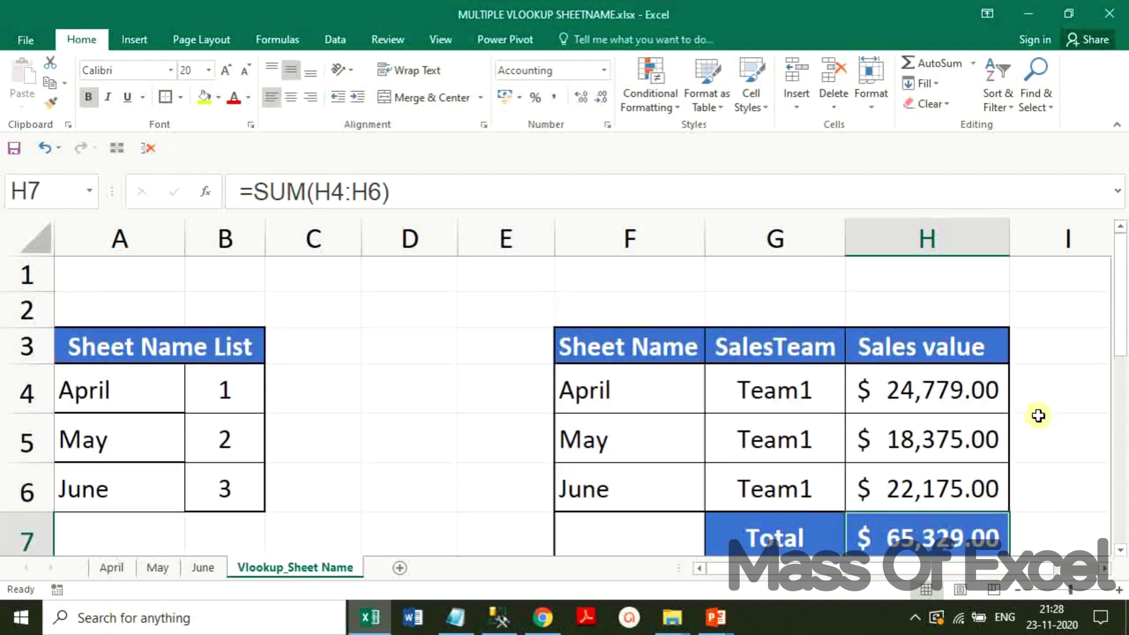
pyautogui.click(1063, 384)
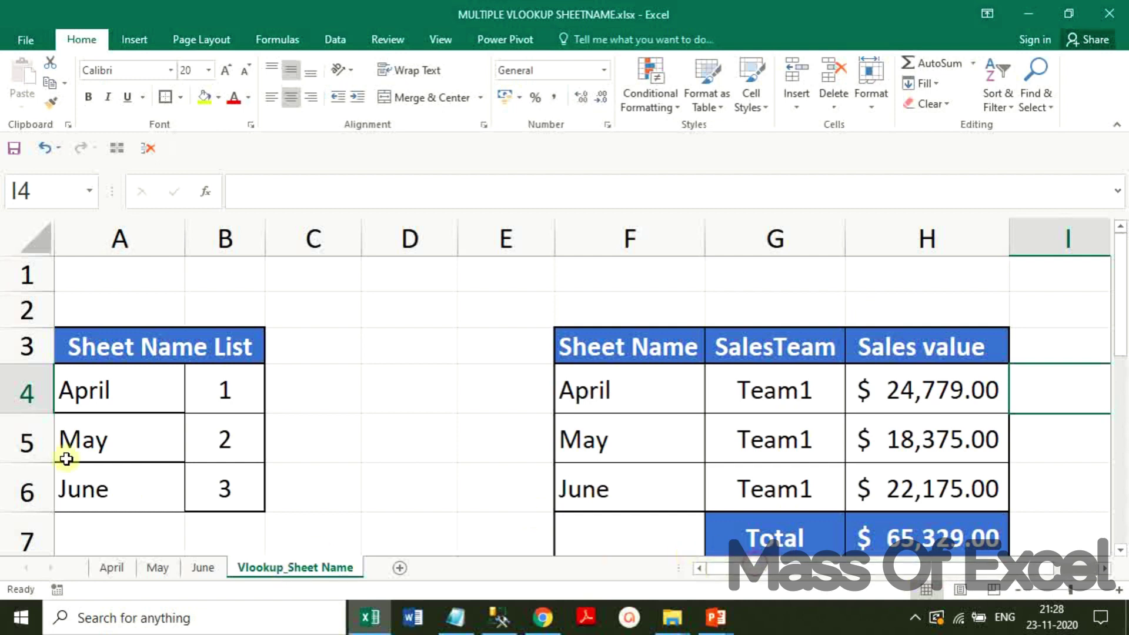
pyautogui.moveTo(111, 394); pyautogui.dragTo(106, 484)
pyautogui.moveTo(600, 393); pyautogui.dragTo(605, 484)
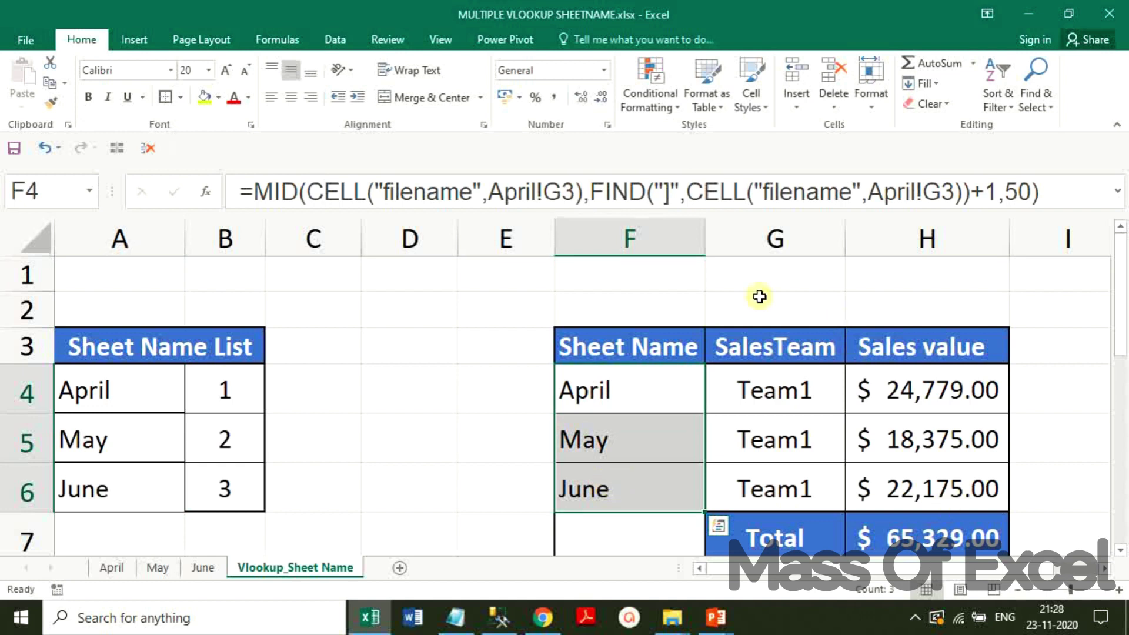
pyautogui.hotkey('ctrl', 'q')
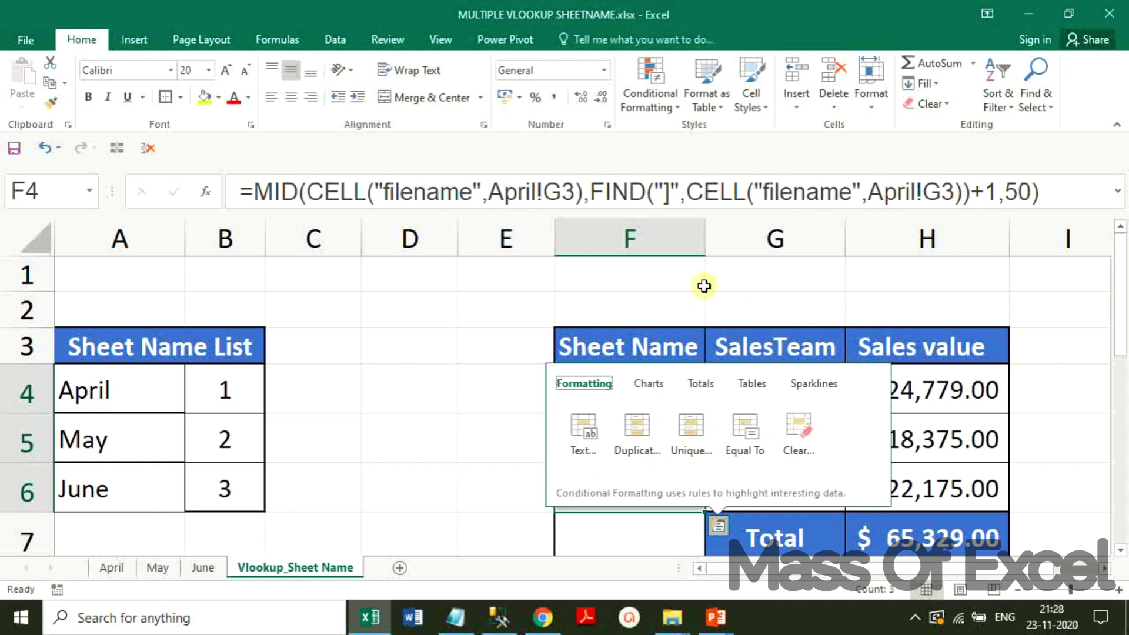
pyautogui.click(704, 286)
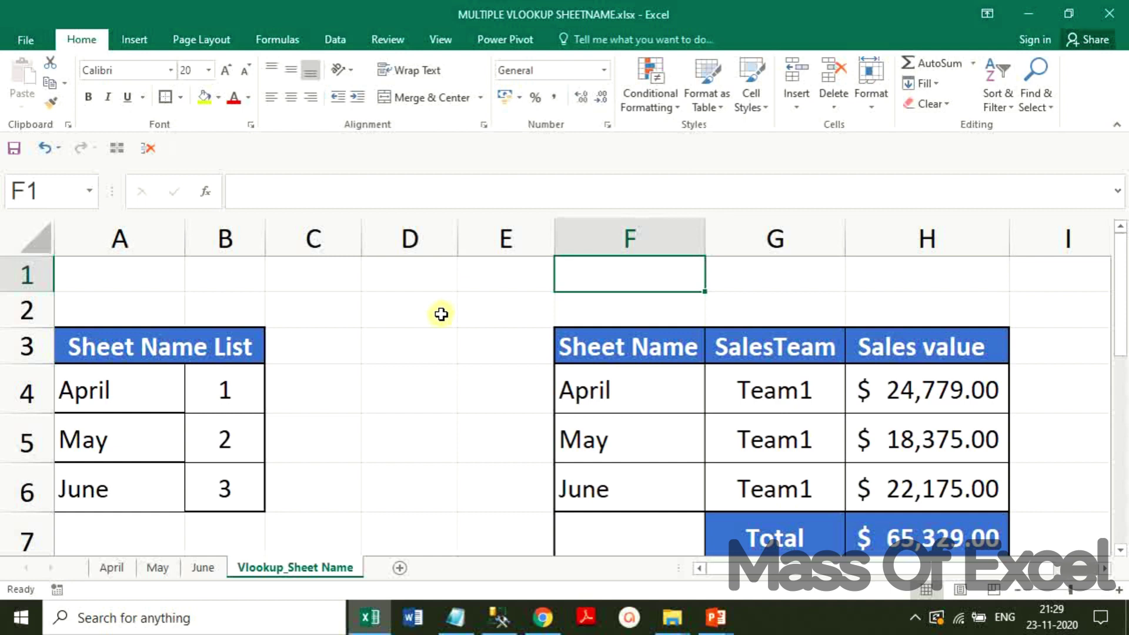
pyautogui.hotkey('ctrl', 'Home')
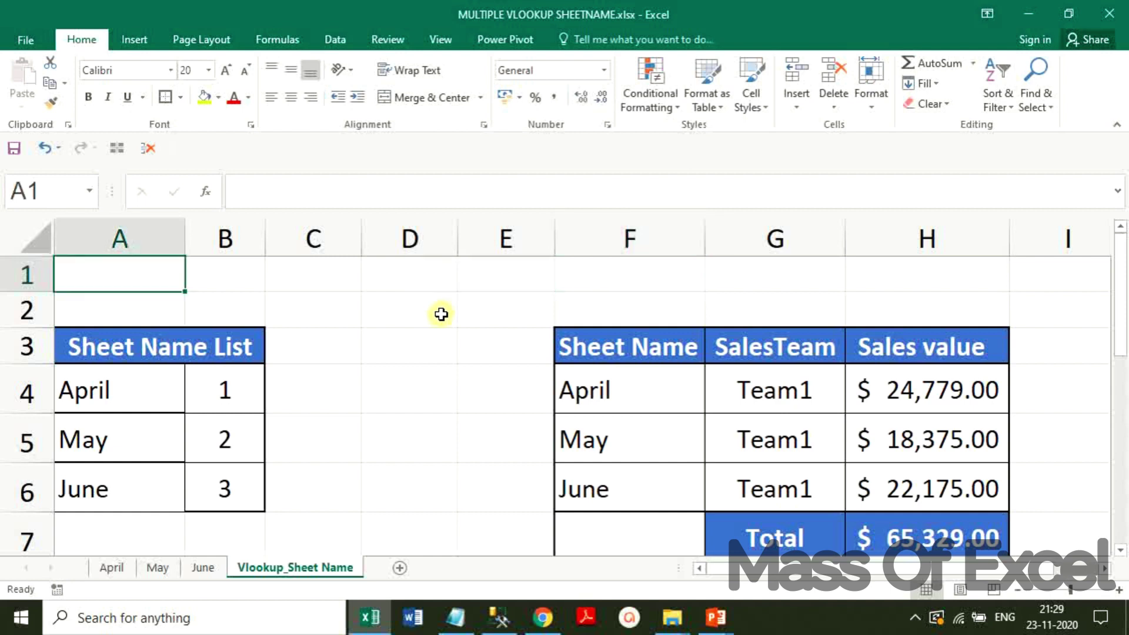